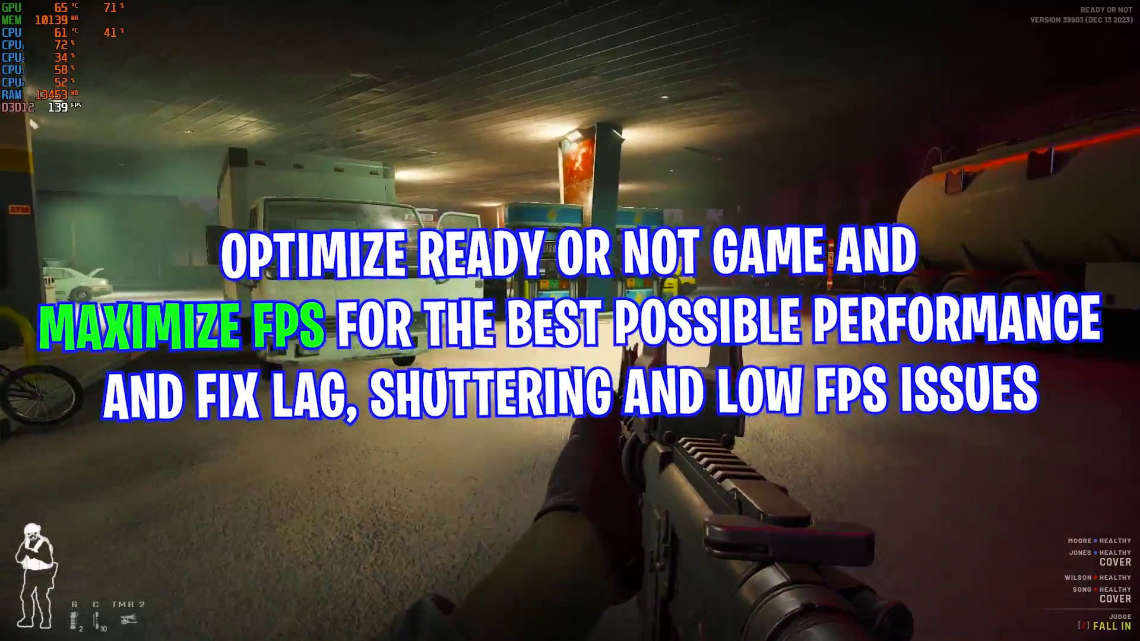
{"action": "key", "text": "w"}
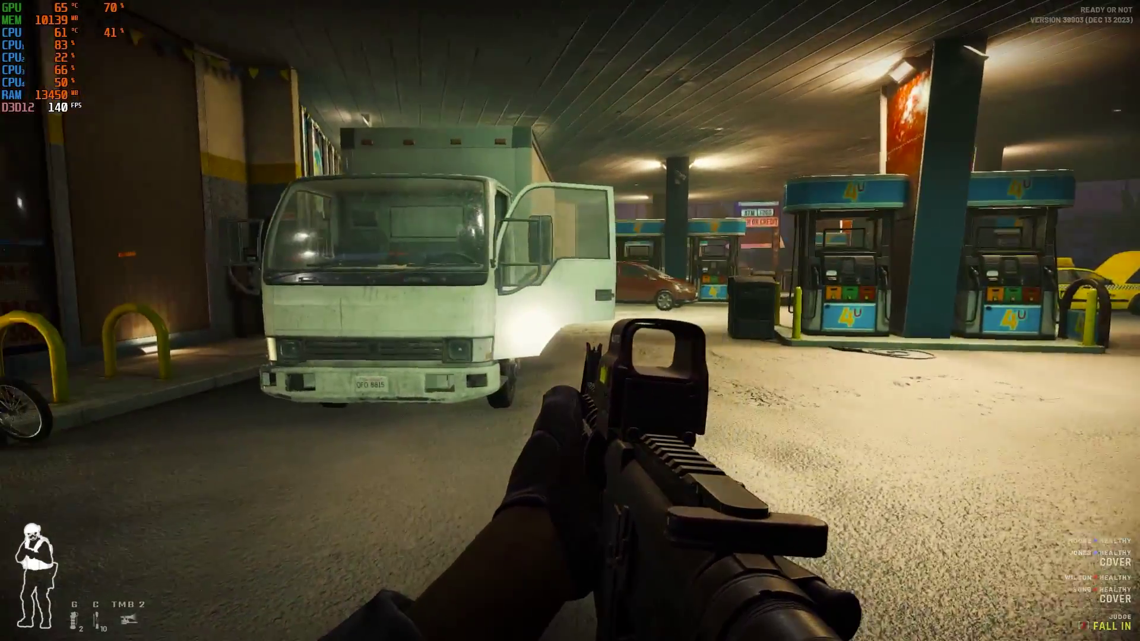
{"action": "key", "text": "w"}
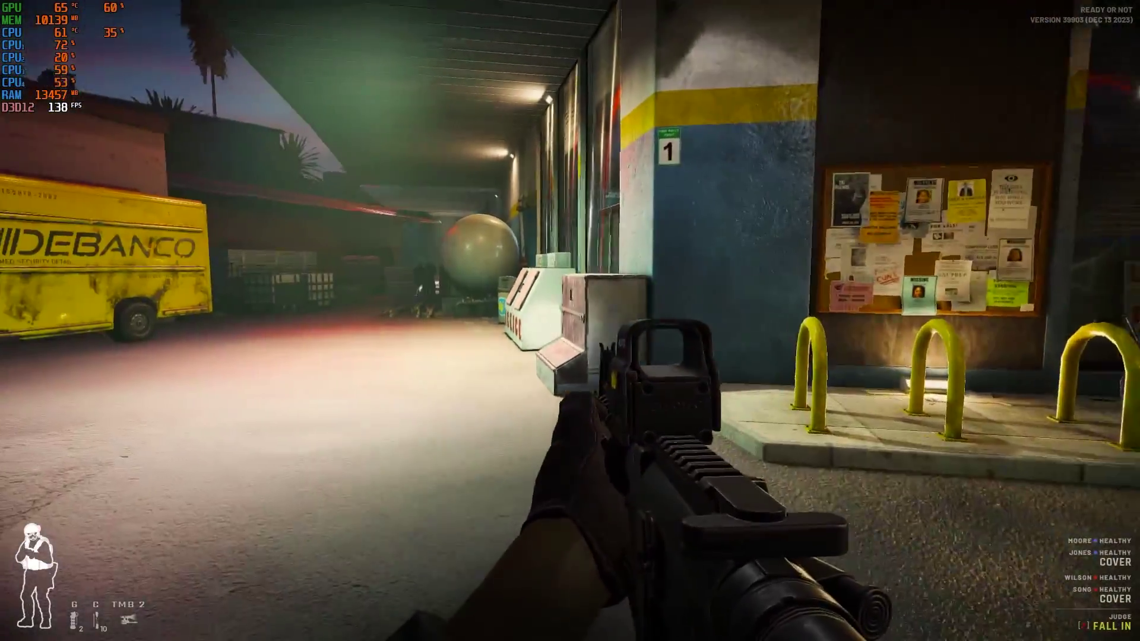
{"action": "key", "text": "w"}
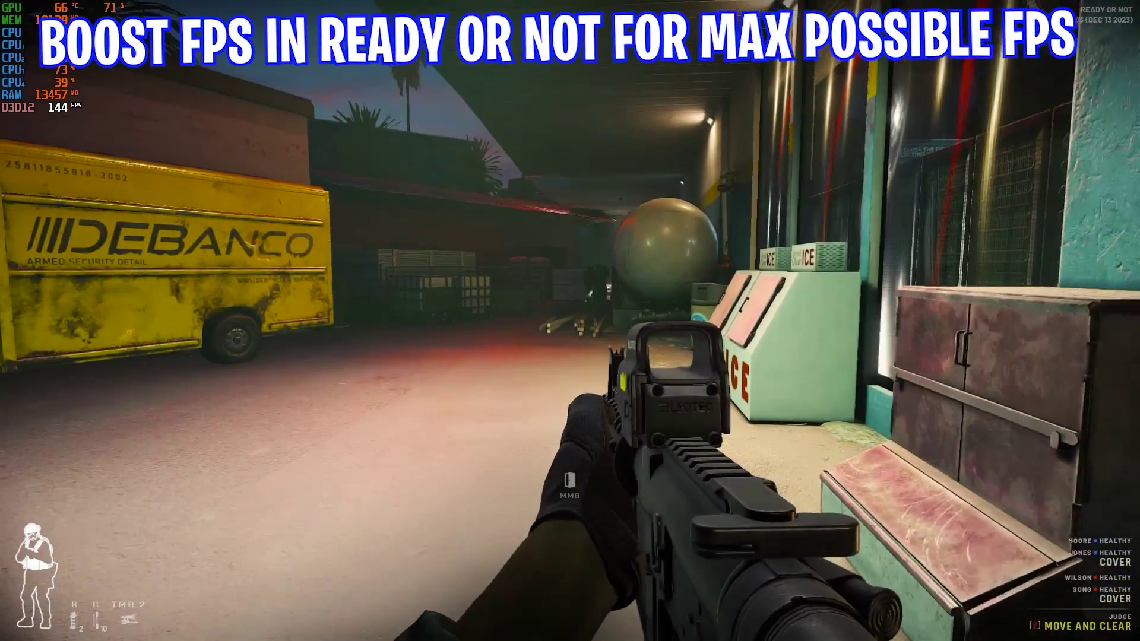
{"action": "key", "text": "w"}
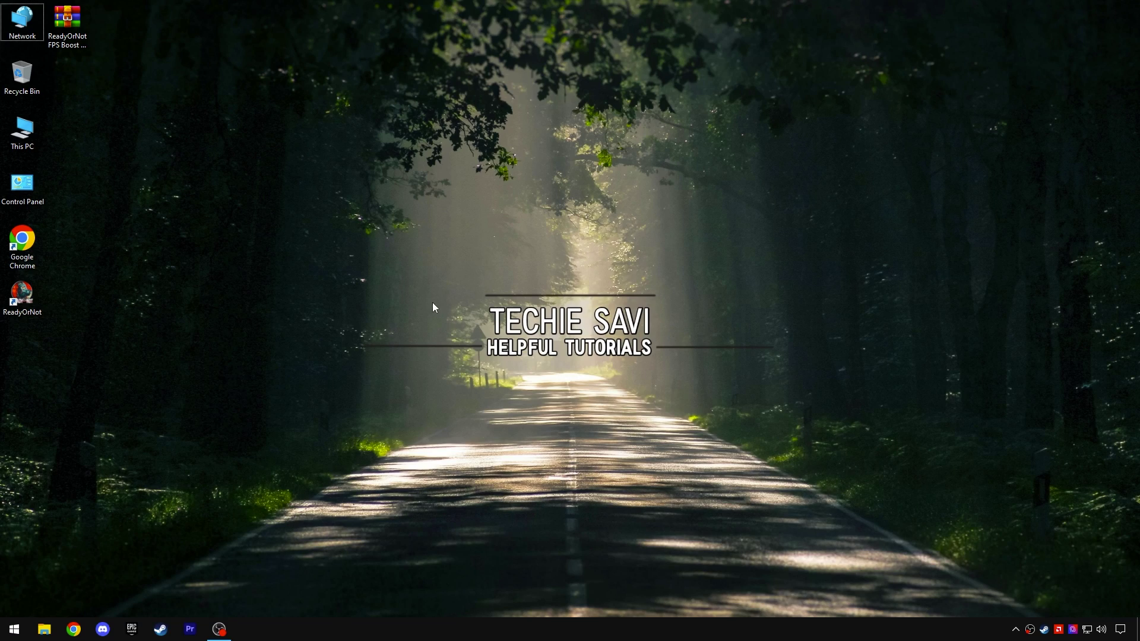
Step: Open the ReadyOrNot shortcut's file location and go to Ready or Not\ReadyOrNot\Binaries\Win64 in the game's install directory
{"action": "right_click", "coordinate": [18, 299]}
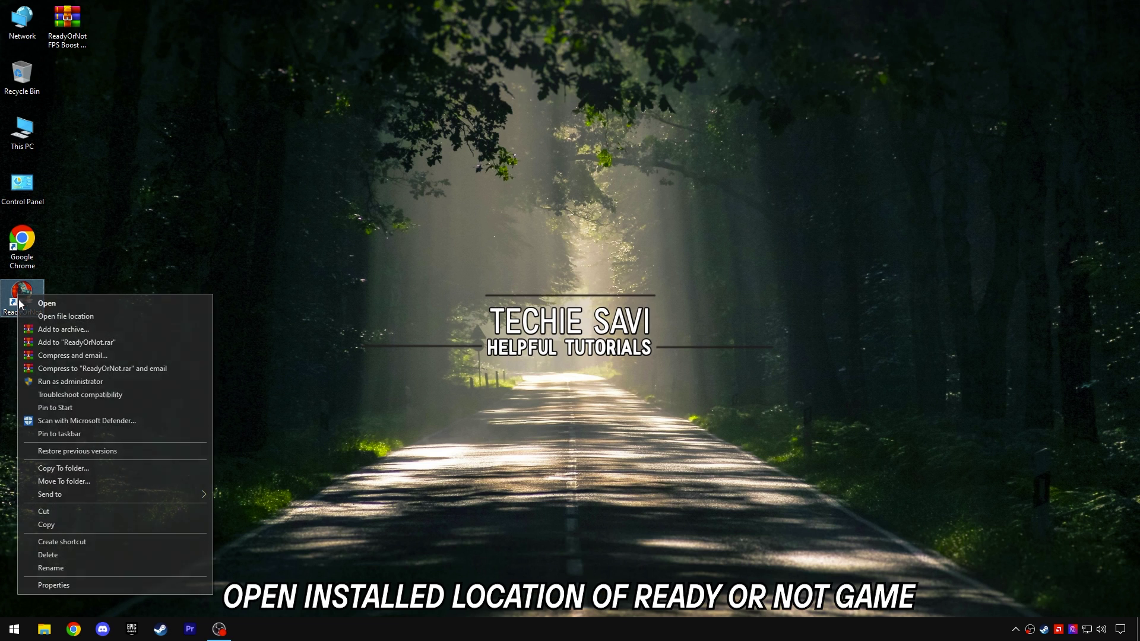
{"action": "left_click", "coordinate": [60, 317]}
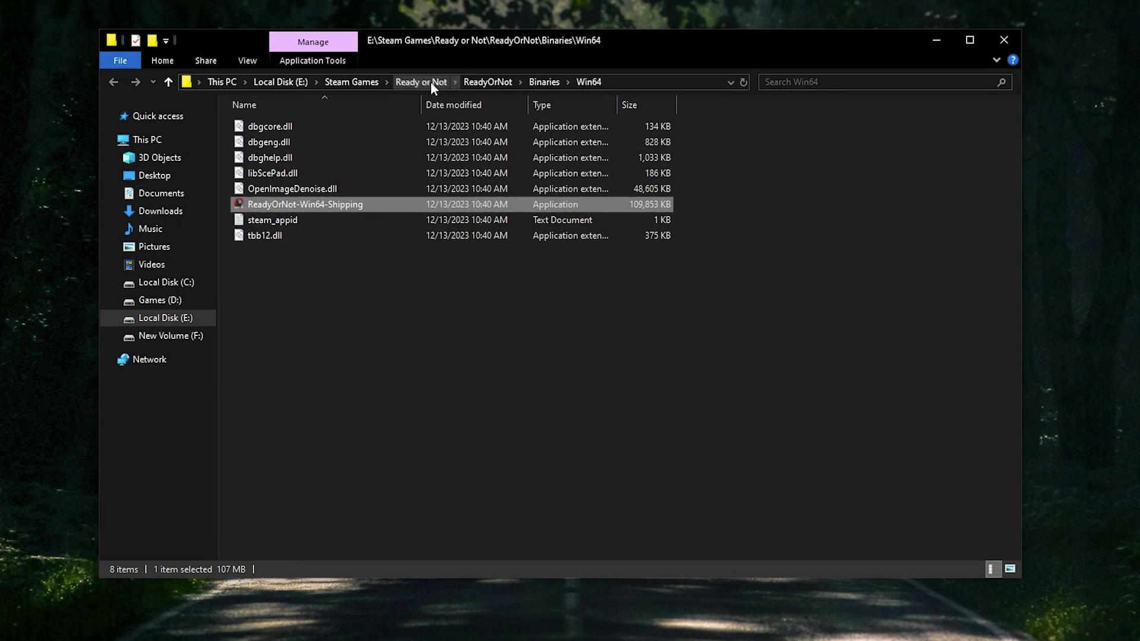
{"action": "left_click", "coordinate": [444, 109]}
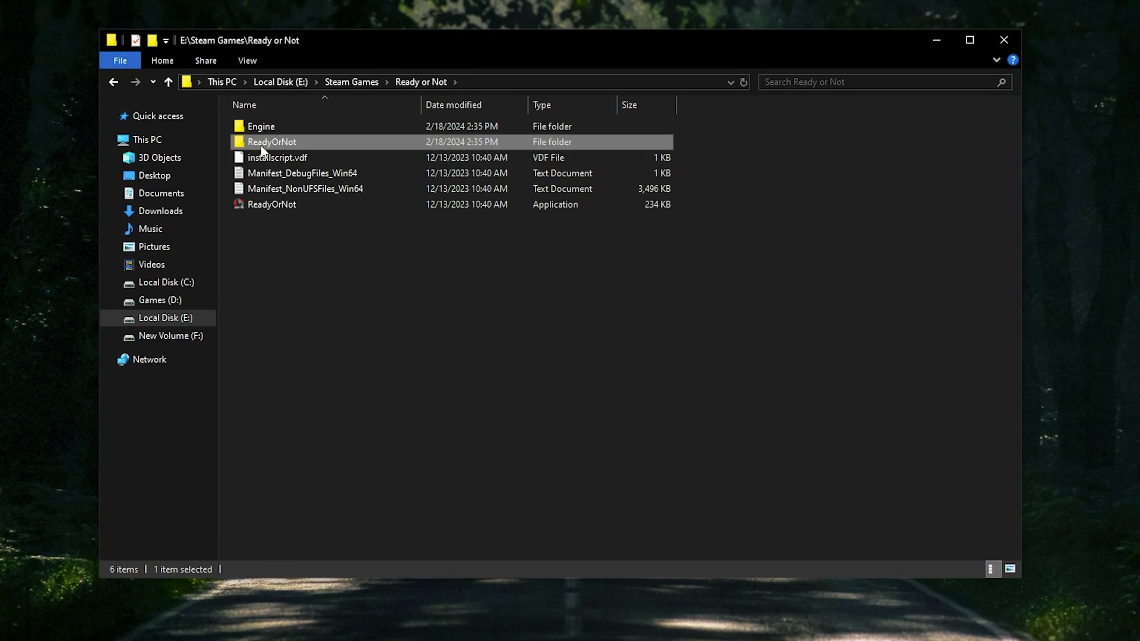
{"action": "double_click", "coordinate": [289, 146]}
{"action": "double_click", "coordinate": [297, 128]}
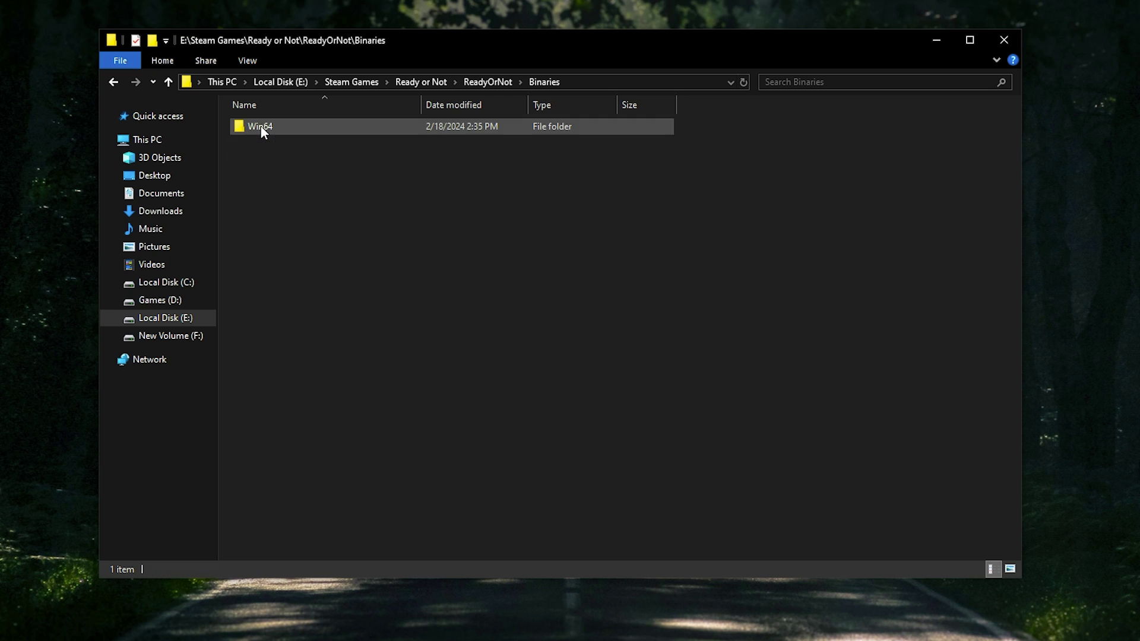
{"action": "double_click", "coordinate": [250, 128]}
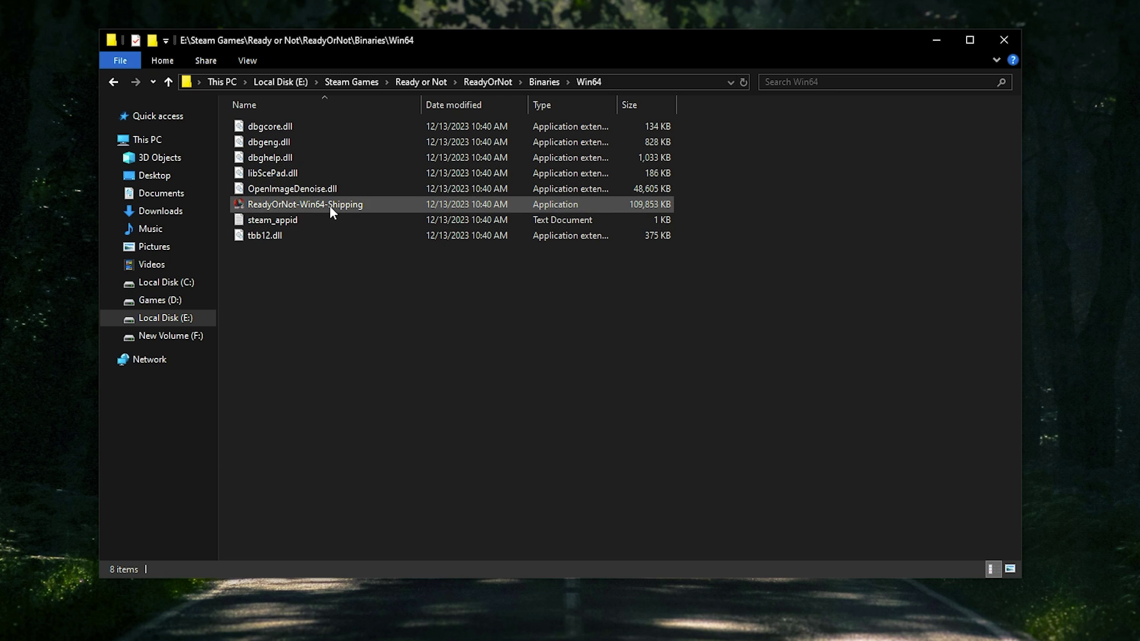
Step: Disable fullscreen optimizations in the compatibility properties of the ReadyOrNot-Win64-Shipping application
{"action": "left_click", "coordinate": [303, 205]}
{"action": "right_click", "coordinate": [365, 201]}
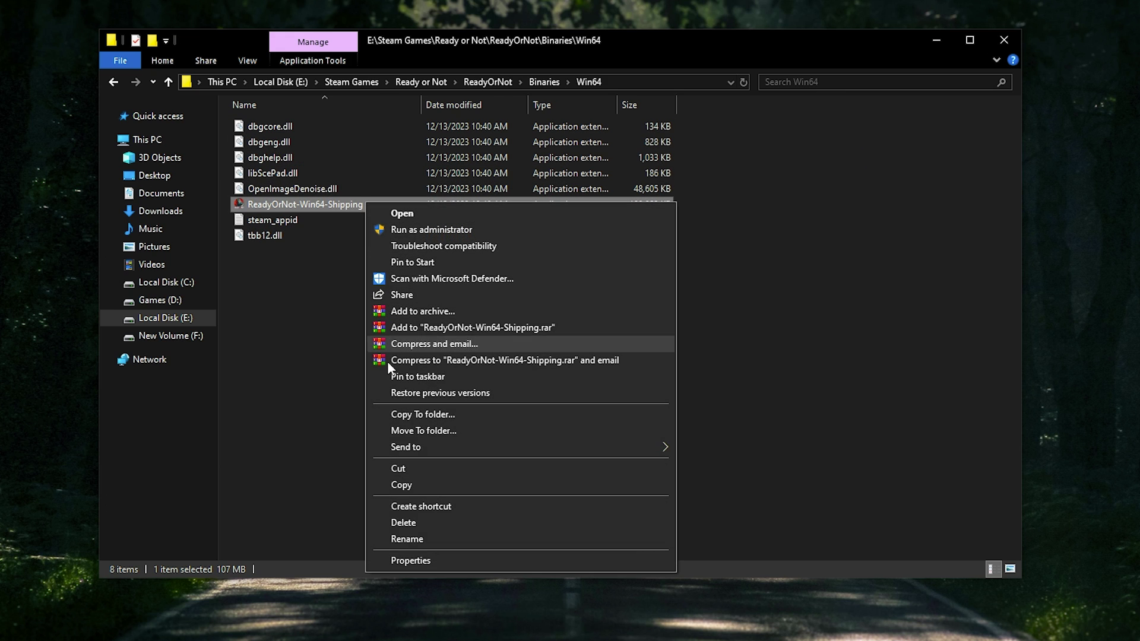
{"action": "left_click", "coordinate": [416, 561]}
{"action": "left_click_drag", "start_coordinate": [418, 215], "coordinate": [375, 130]}
{"action": "left_click", "coordinate": [382, 156]}
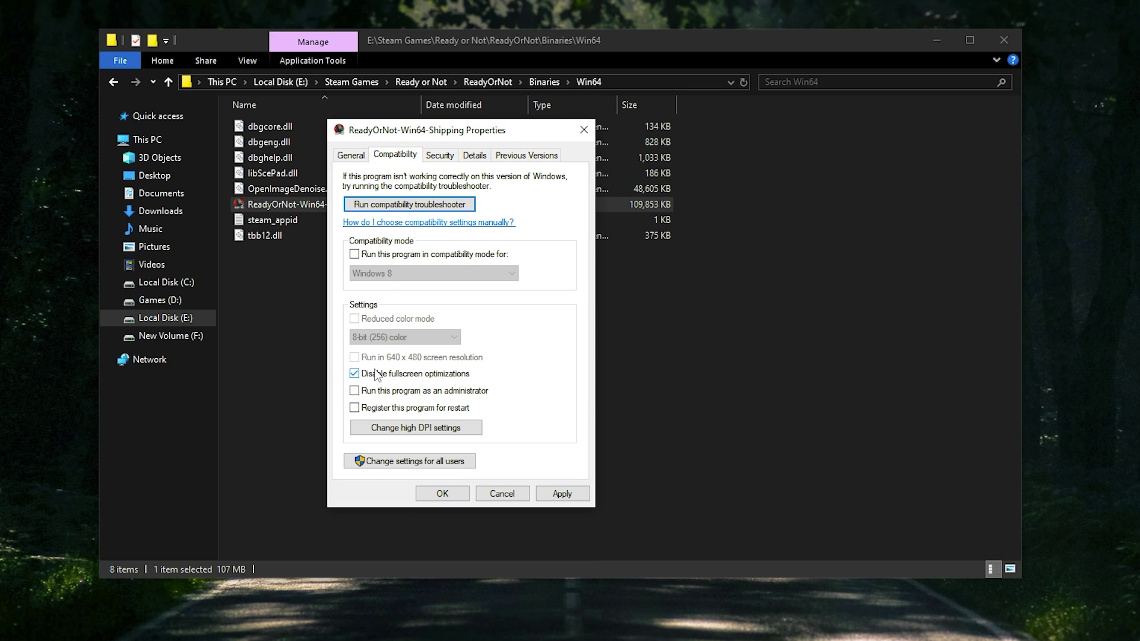
Step: Override the game's high DPI scaling behavior with scaling performed by Application, and save the compatibility properties
{"action": "left_click", "coordinate": [401, 430]}
{"action": "left_click_drag", "start_coordinate": [494, 208], "coordinate": [663, 182]}
{"action": "left_click", "coordinate": [628, 394]}
{"action": "left_click", "coordinate": [631, 409]}
{"action": "left_click", "coordinate": [617, 388]}
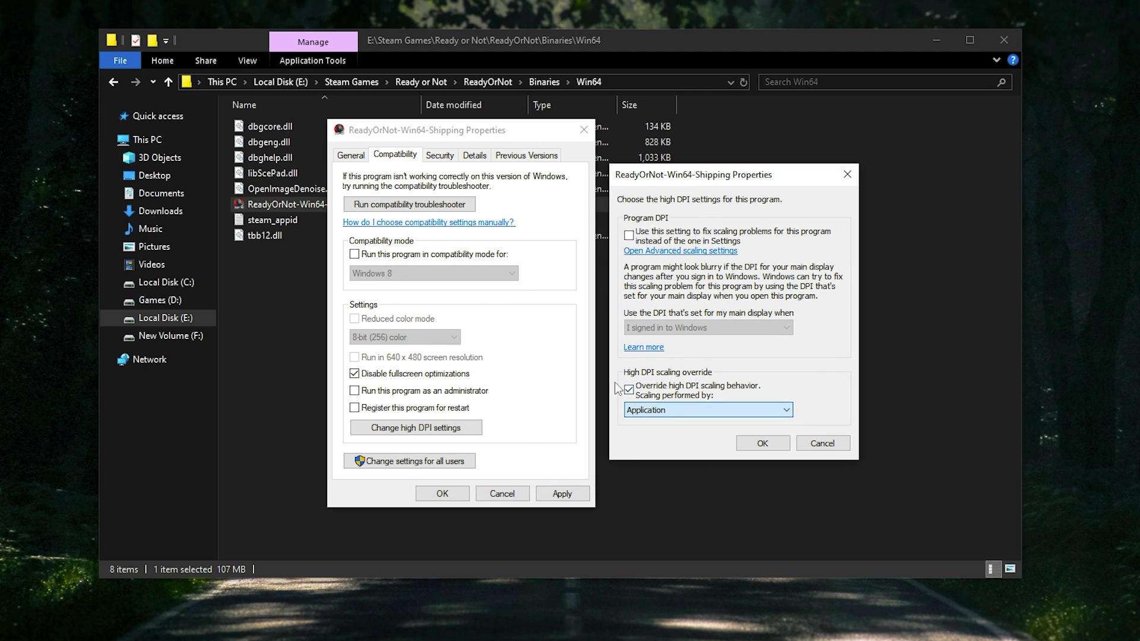
{"action": "left_click", "coordinate": [762, 442]}
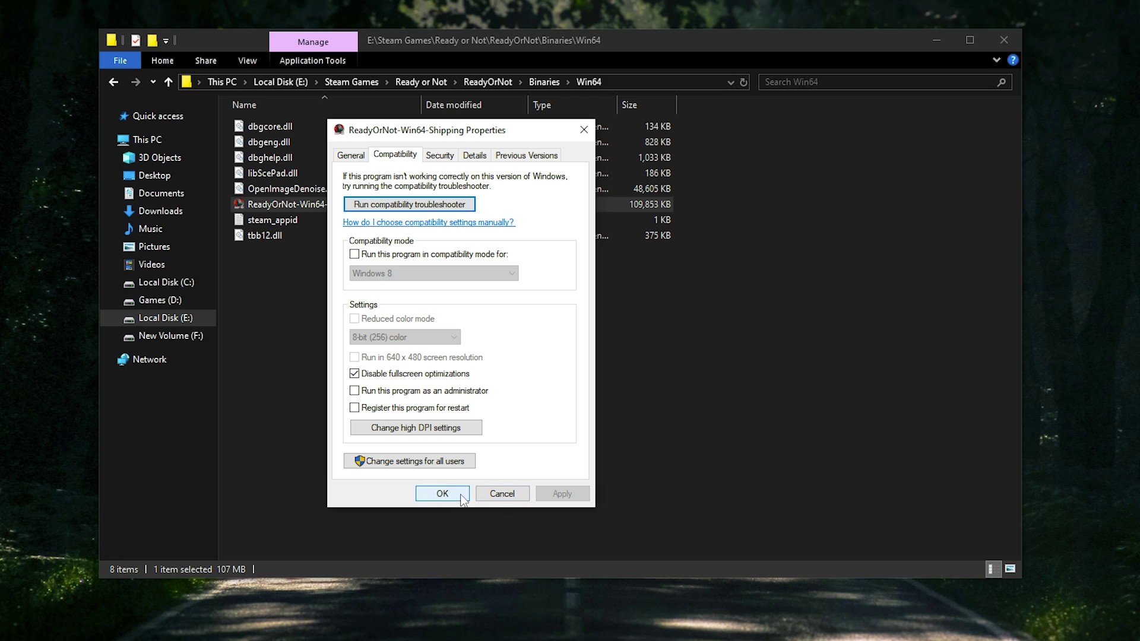
{"action": "left_click", "coordinate": [461, 496]}
Step: Copy the full path of the game's Win64 folder and close the folder window
{"action": "left_click", "coordinate": [644, 82]}
{"action": "left_click", "coordinate": [603, 80]}
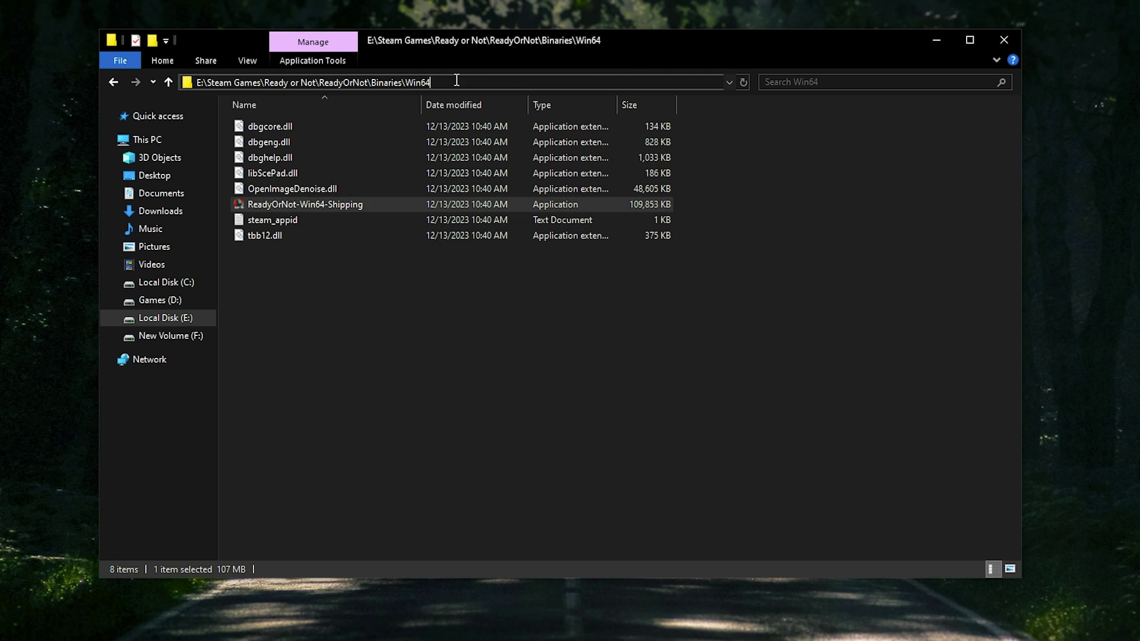
{"action": "left_click_drag", "start_coordinate": [388, 82], "coordinate": [148, 83]}
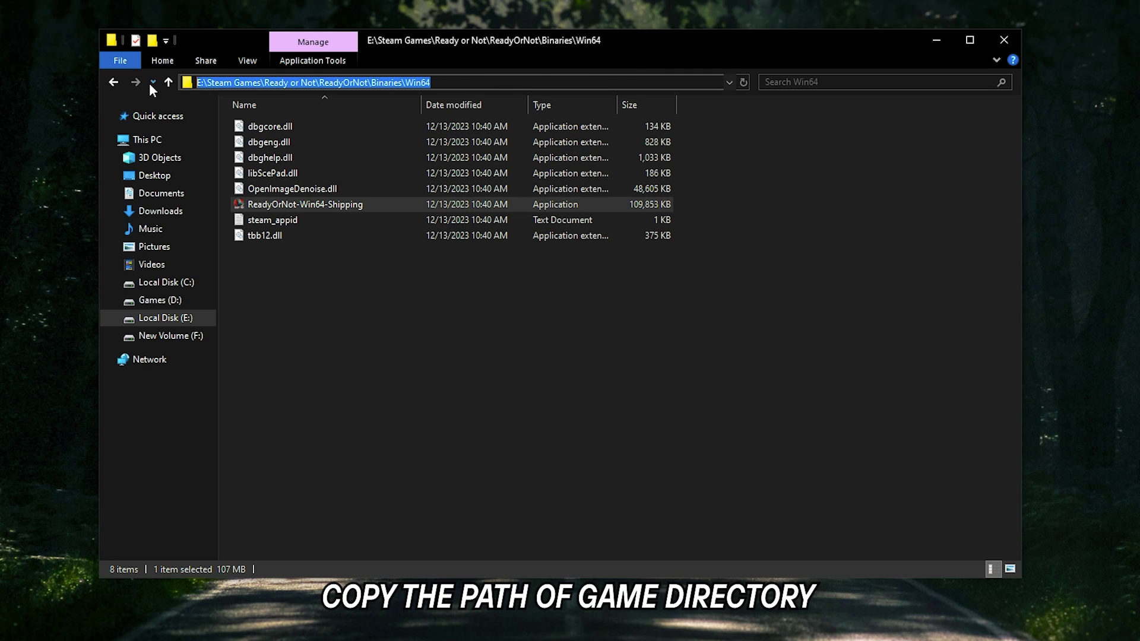
{"action": "right_click", "coordinate": [418, 86]}
{"action": "left_click", "coordinate": [460, 132]}
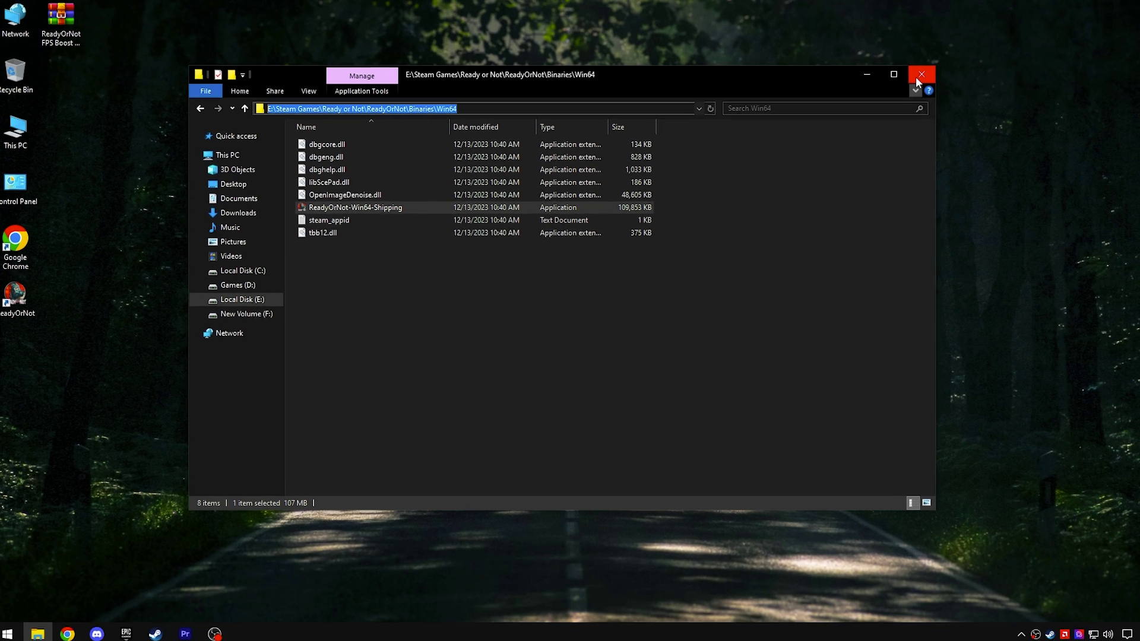
{"action": "left_click", "coordinate": [1003, 40]}
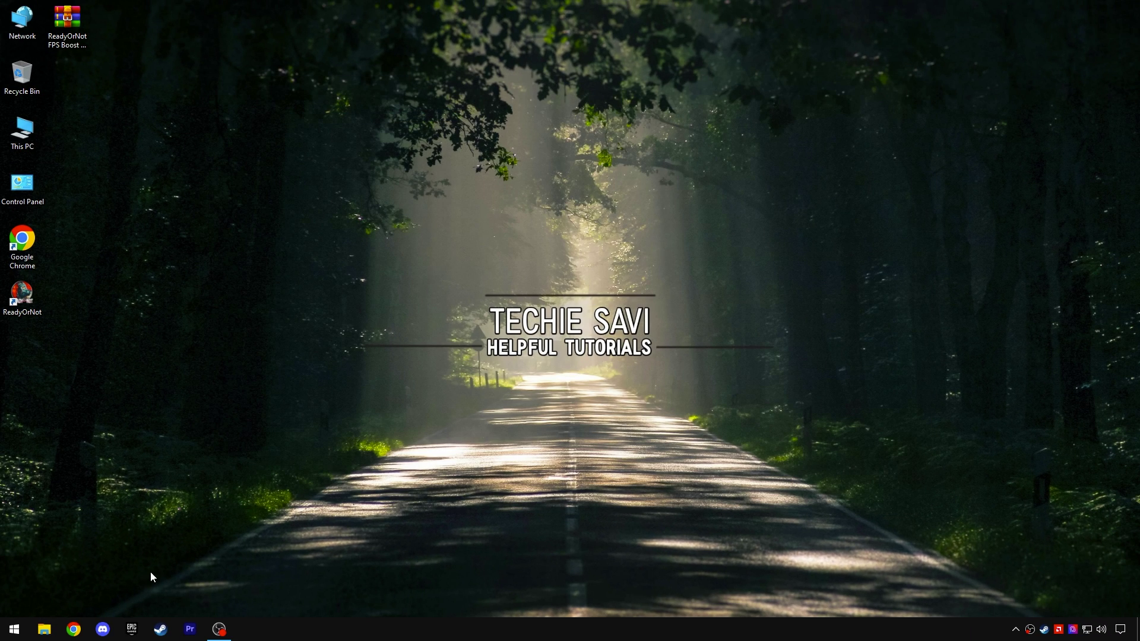
Step: Search Windows for "Graphics settings" and open that system settings page
{"action": "left_click", "coordinate": [13, 629]}
{"action": "type", "text": "Graph"}
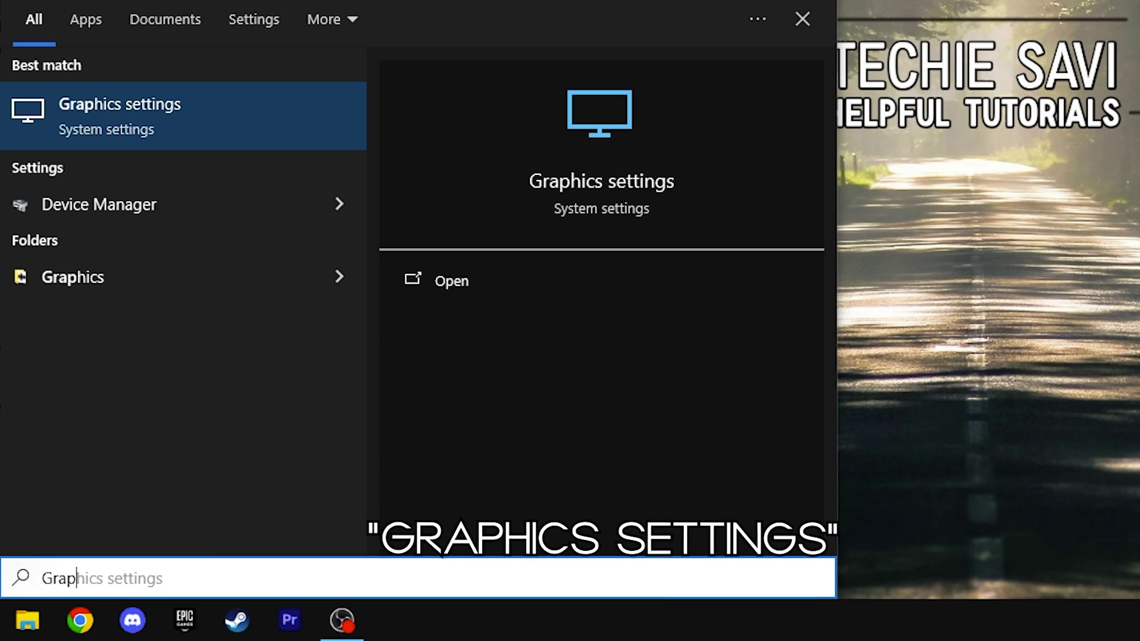
{"action": "type", "text": "ics settings"}
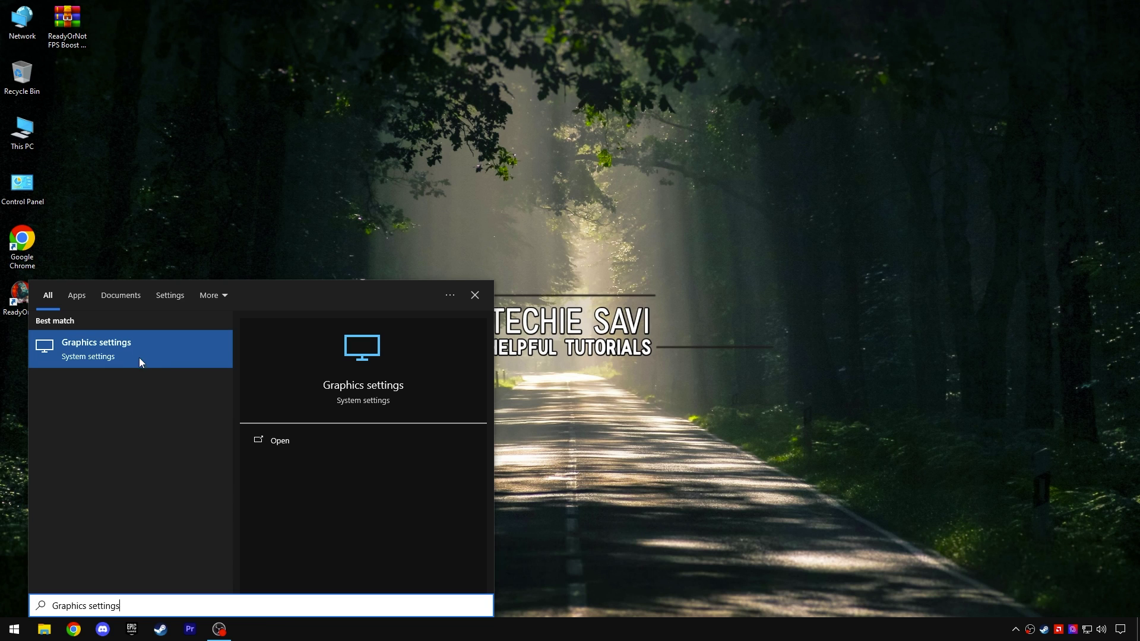
{"action": "left_click", "coordinate": [292, 444]}
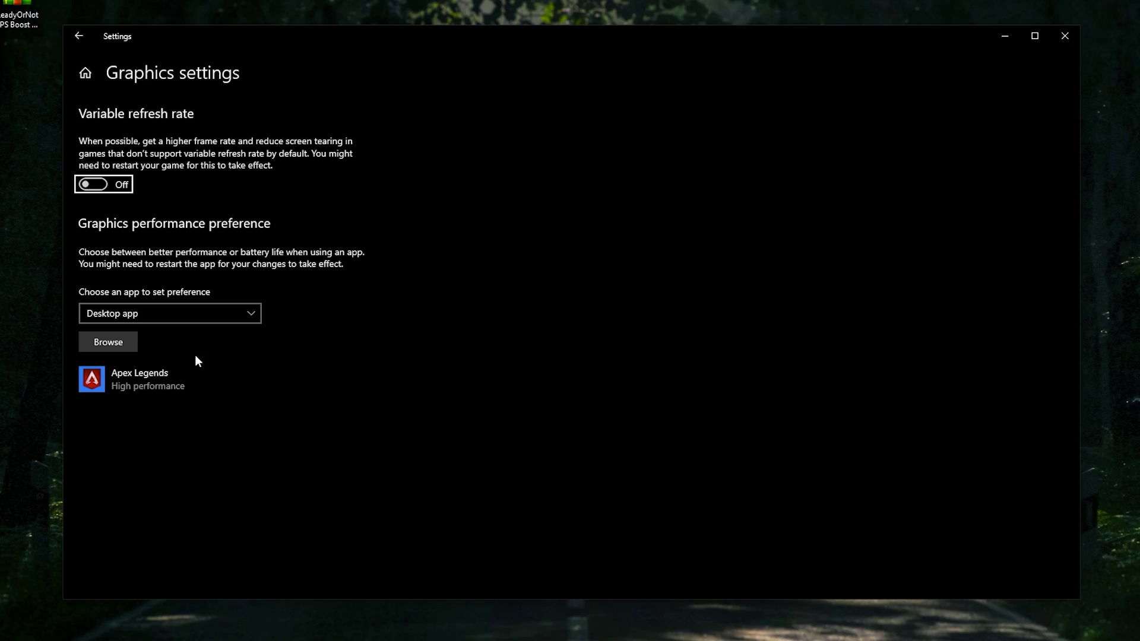
Step: Browse for a desktop app to set a preference and go to the copied path E:\Steam Games\Ready or Not\ReadyOrNot\Binaries\Win64
{"action": "left_click", "coordinate": [89, 349]}
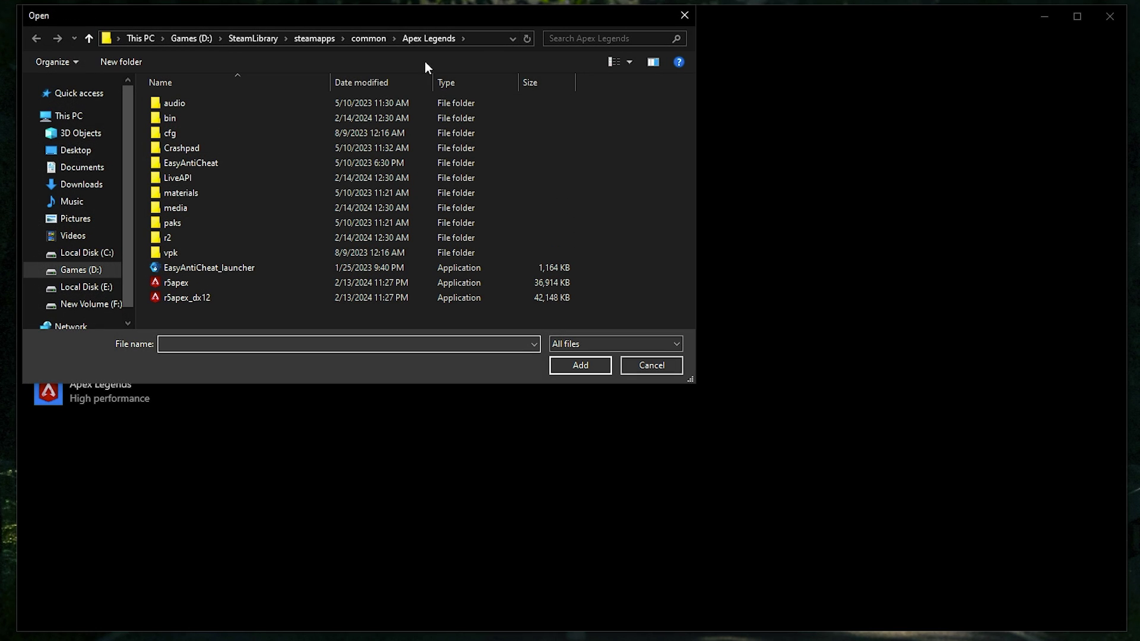
{"action": "left_click", "coordinate": [486, 39]}
{"action": "key", "text": "BackSpace"}
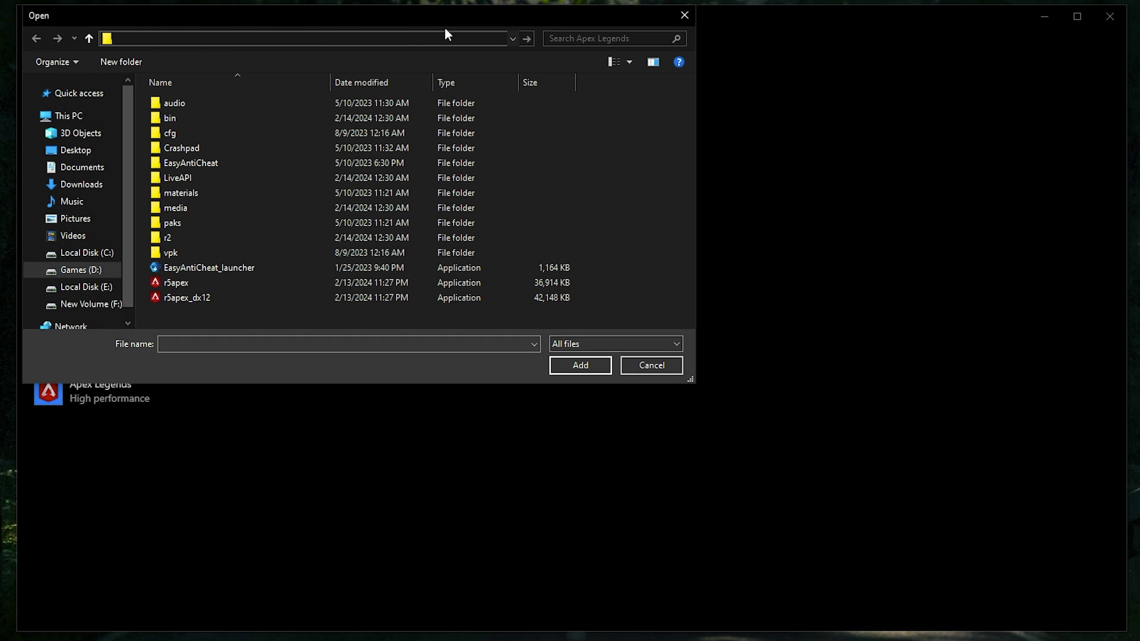
{"action": "right_click", "coordinate": [290, 41]}
{"action": "left_click", "coordinate": [323, 104]}
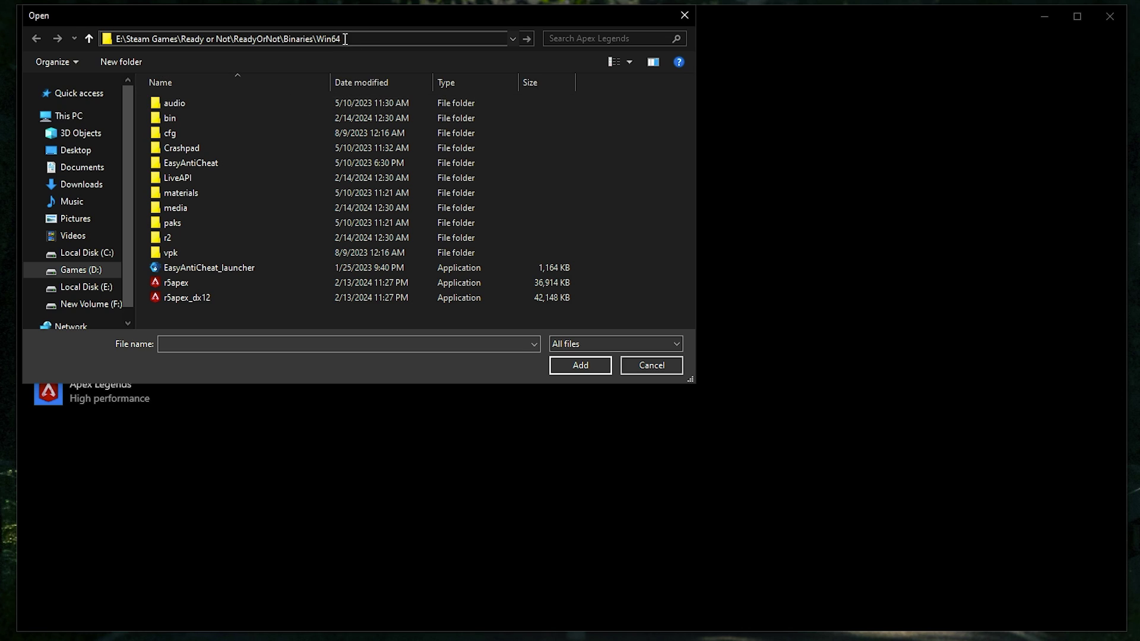
{"action": "left_click", "coordinate": [239, 42]}
{"action": "key", "text": "Return"}
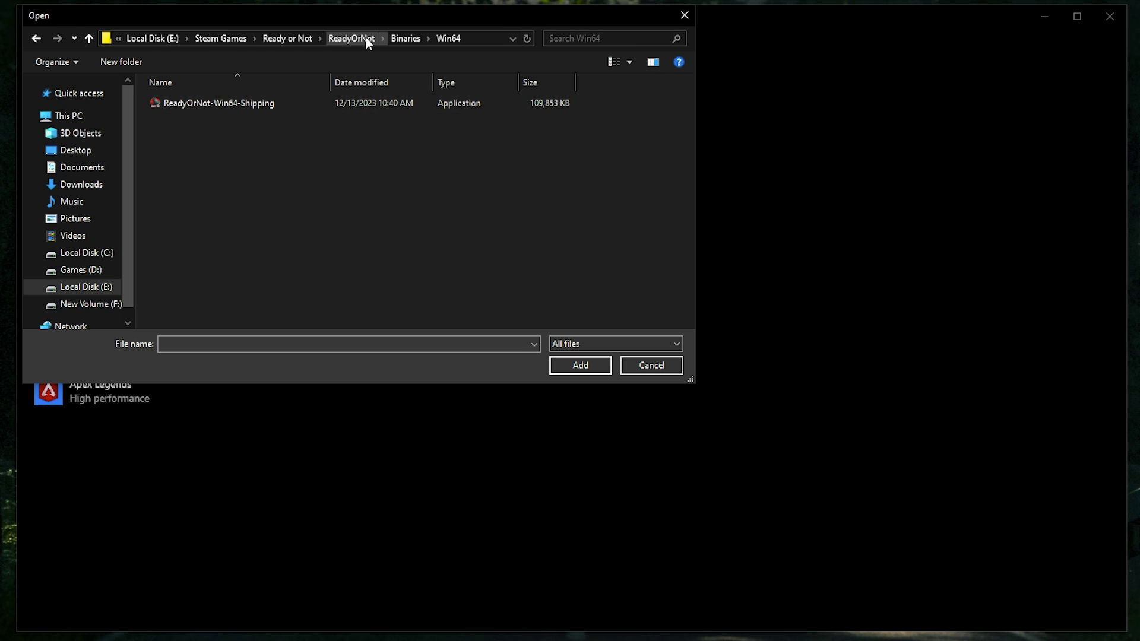
Step: Add ReadyOrNot-Win64-Shipping to the graphics preference list and set its graphics preference to High performance
{"action": "left_click", "coordinate": [215, 105]}
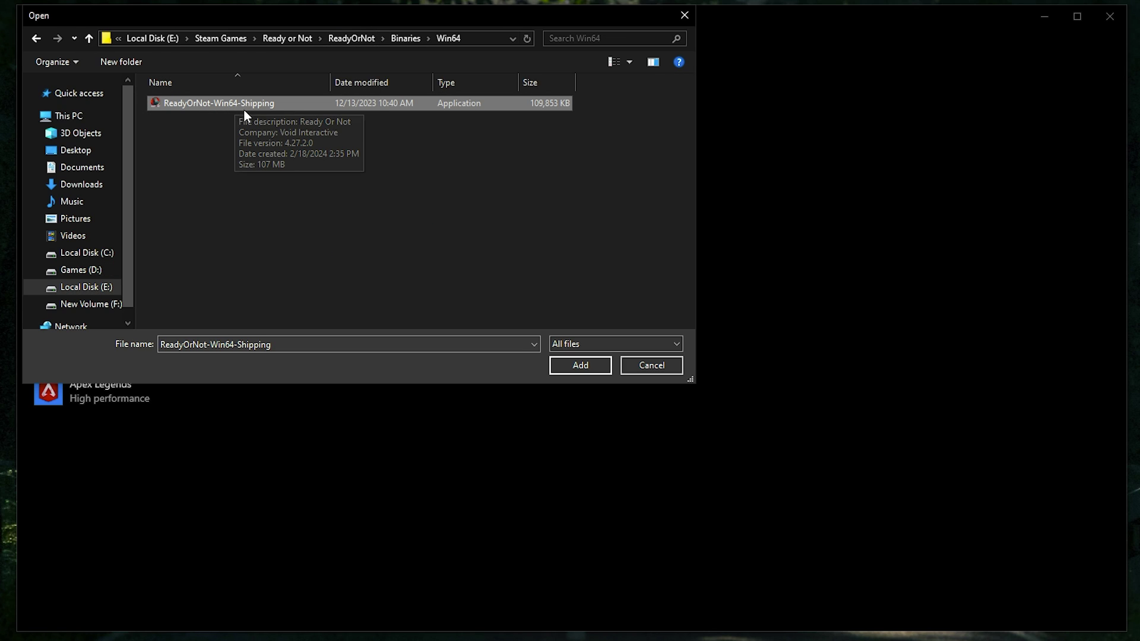
{"action": "left_click", "coordinate": [581, 365]}
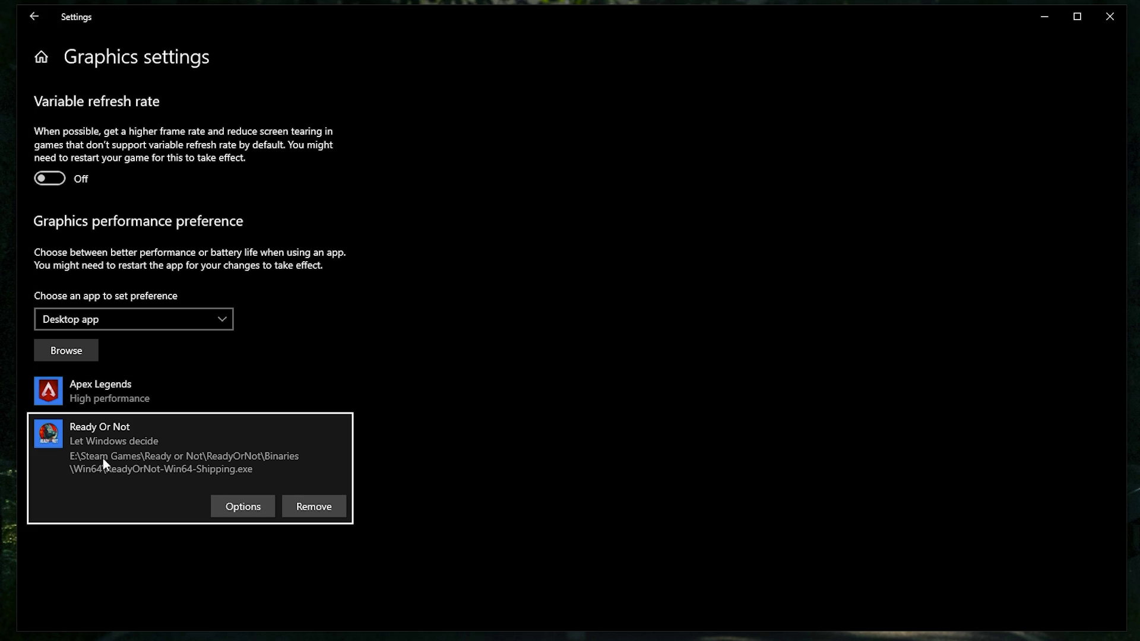
{"action": "left_click", "coordinate": [239, 509]}
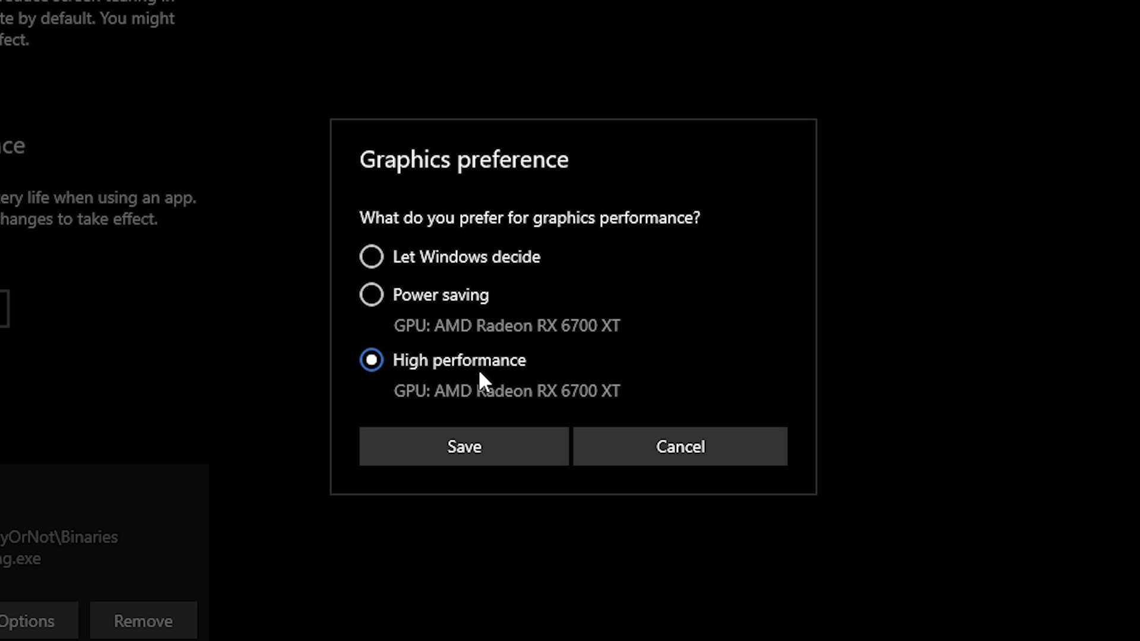
{"action": "left_click", "coordinate": [488, 448]}
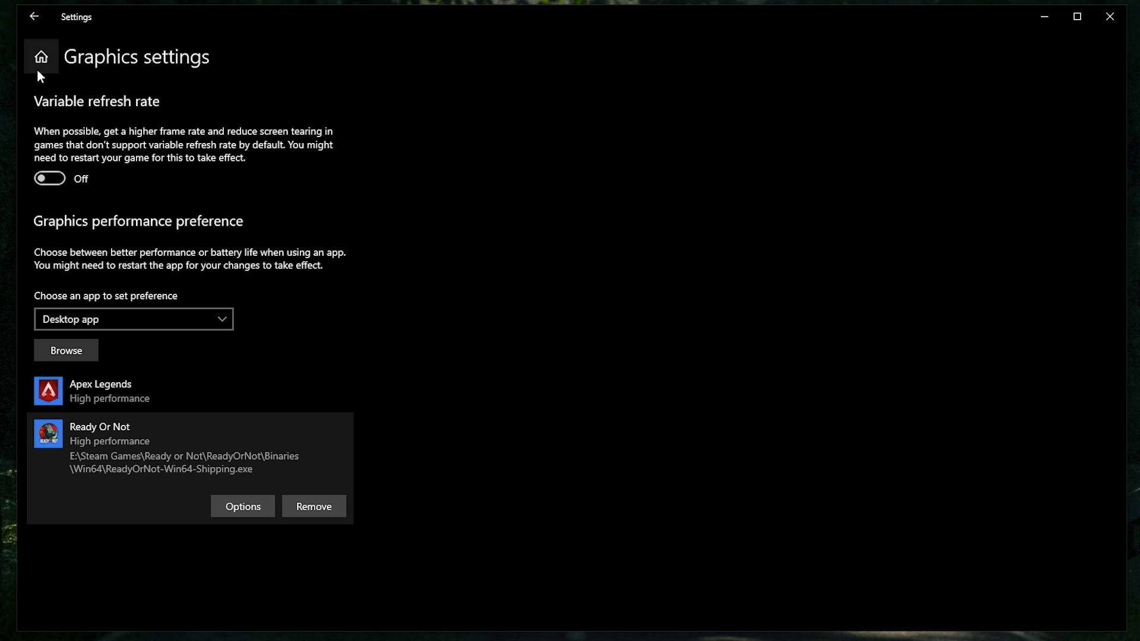
Step: In the Gaming settings, turn off Game Bar and its controller access, and show the Game Mode page
{"action": "left_click", "coordinate": [37, 70]}
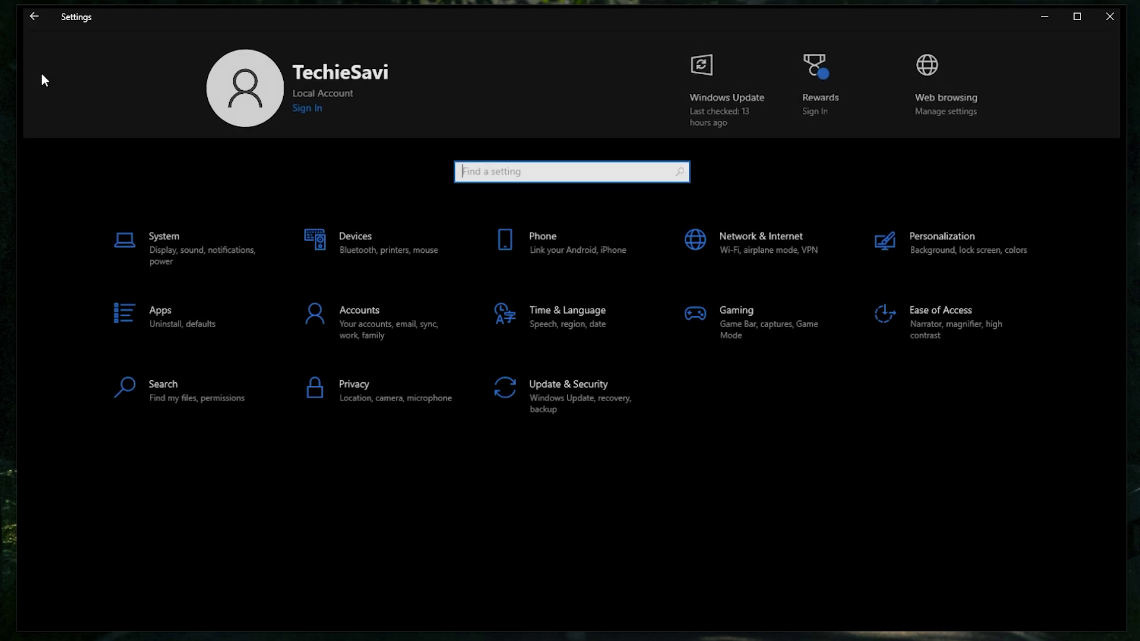
{"action": "left_click", "coordinate": [747, 323]}
{"action": "left_click", "coordinate": [280, 198]}
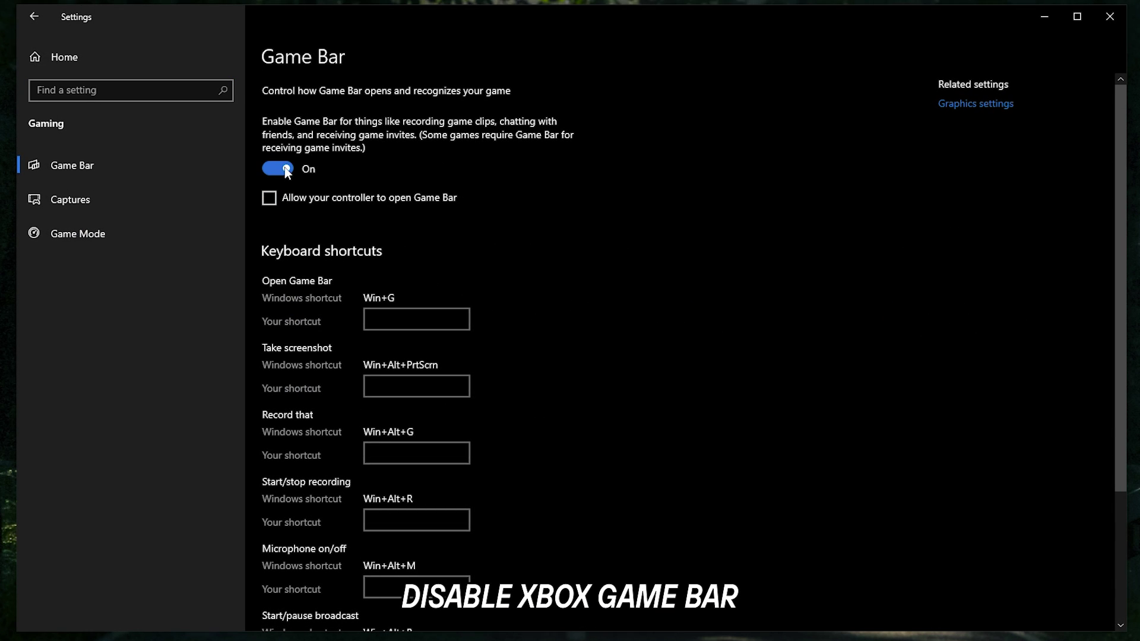
{"action": "left_click", "coordinate": [286, 170]}
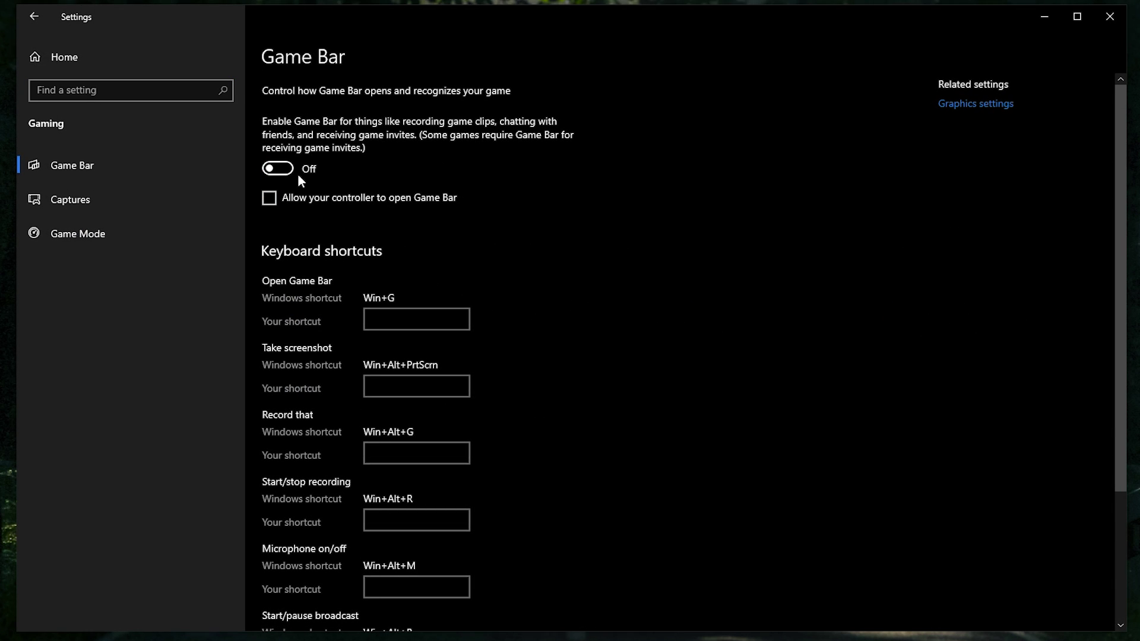
{"action": "left_click", "coordinate": [82, 230]}
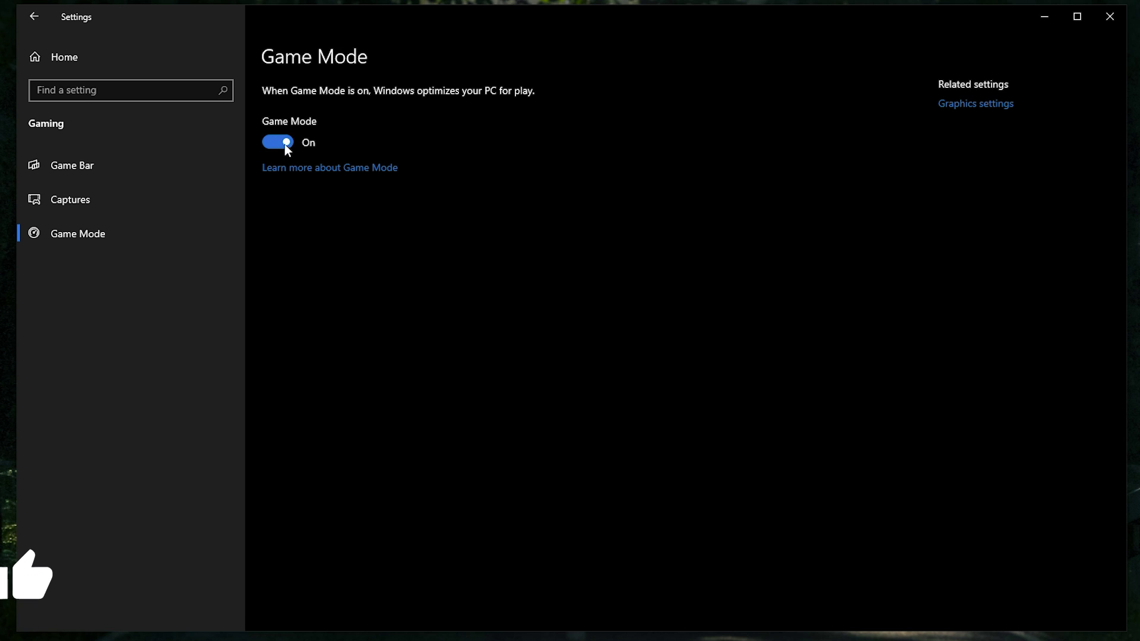
Step: In the general Privacy settings, turn off suggested content in the Settings app and website access to the language list
{"action": "left_click", "coordinate": [122, 64]}
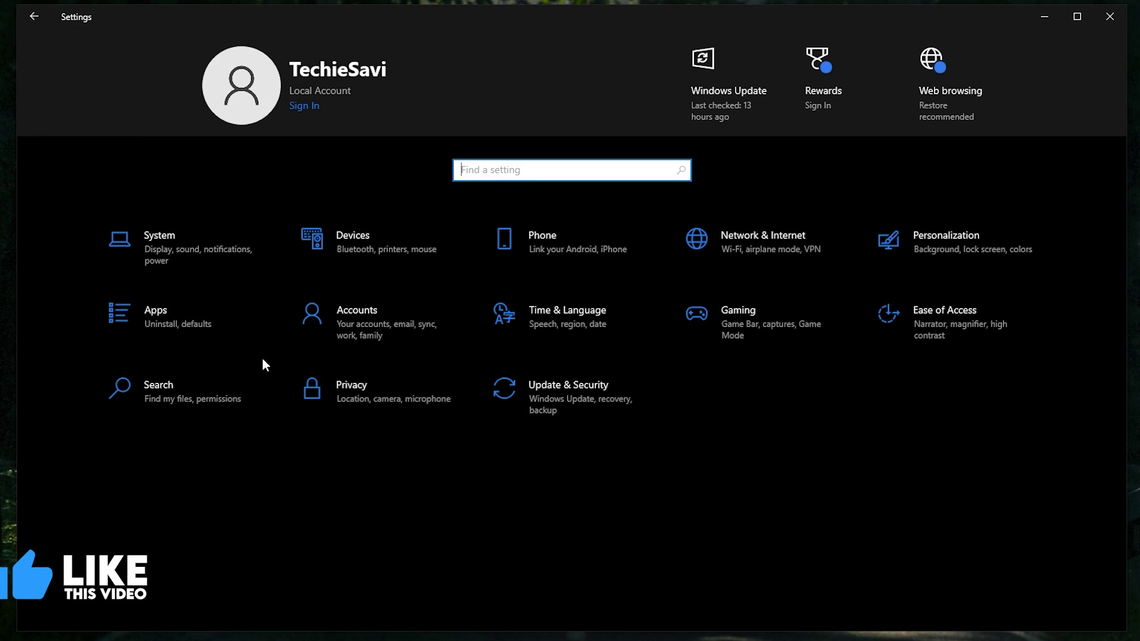
{"action": "left_click", "coordinate": [343, 390]}
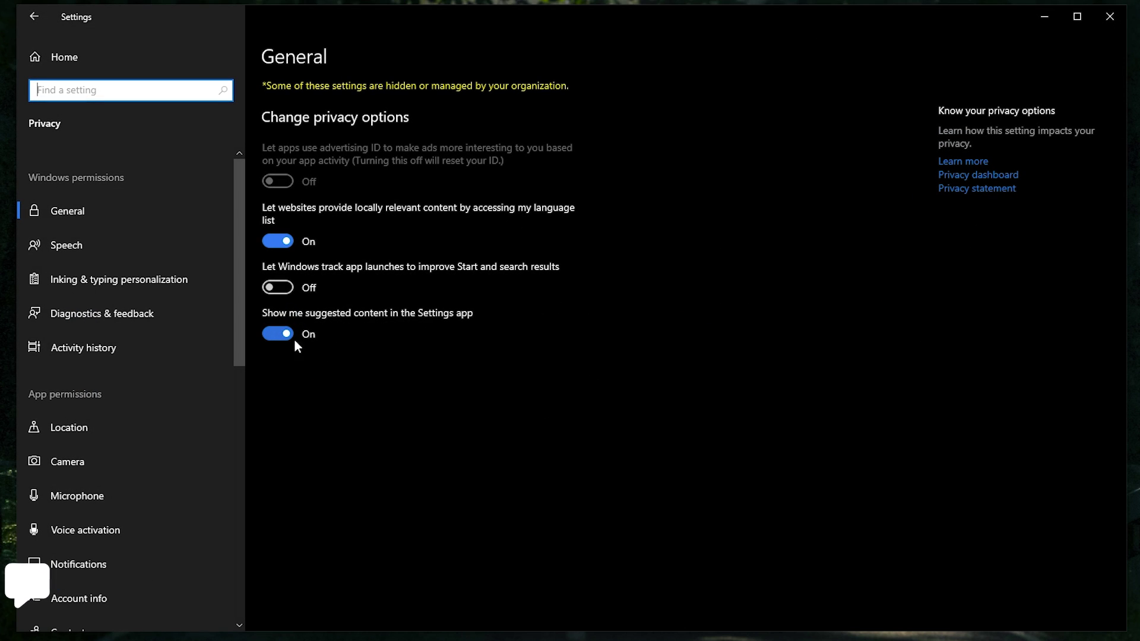
{"action": "left_click", "coordinate": [278, 335]}
{"action": "left_click", "coordinate": [270, 241]}
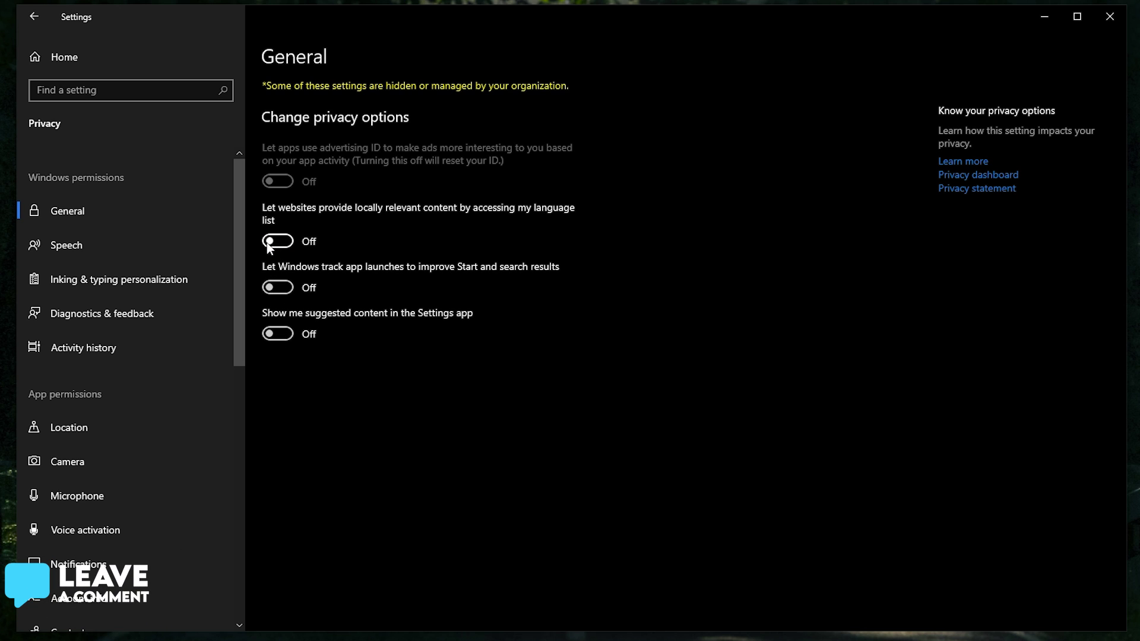
Step: In the Privacy settings' Background apps page, turn off letting apps run in the background
{"action": "scroll", "coordinate": [240, 238], "scroll_direction": "down", "scroll_amount": 5}
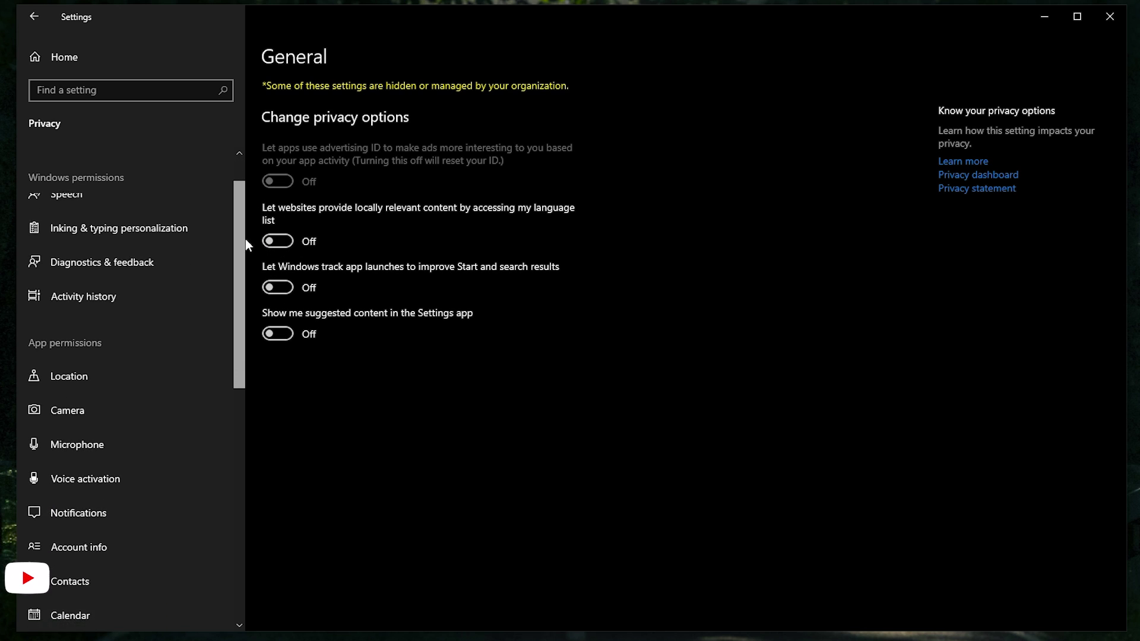
{"action": "scroll", "coordinate": [228, 343], "scroll_direction": "down", "scroll_amount": 3}
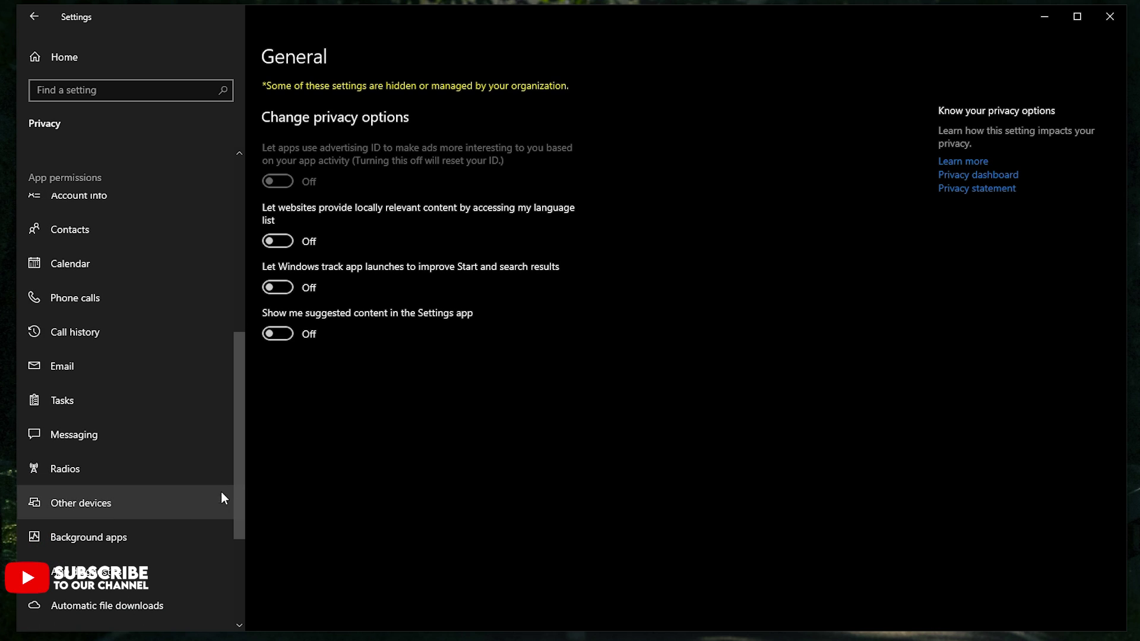
{"action": "left_click", "coordinate": [125, 536]}
{"action": "mouse_move", "coordinate": [1115, 333]}
{"action": "left_mouse_down"}
{"action": "mouse_move", "coordinate": [1111, 515]}
{"action": "mouse_move", "coordinate": [1107, 331]}
{"action": "left_mouse_up"}
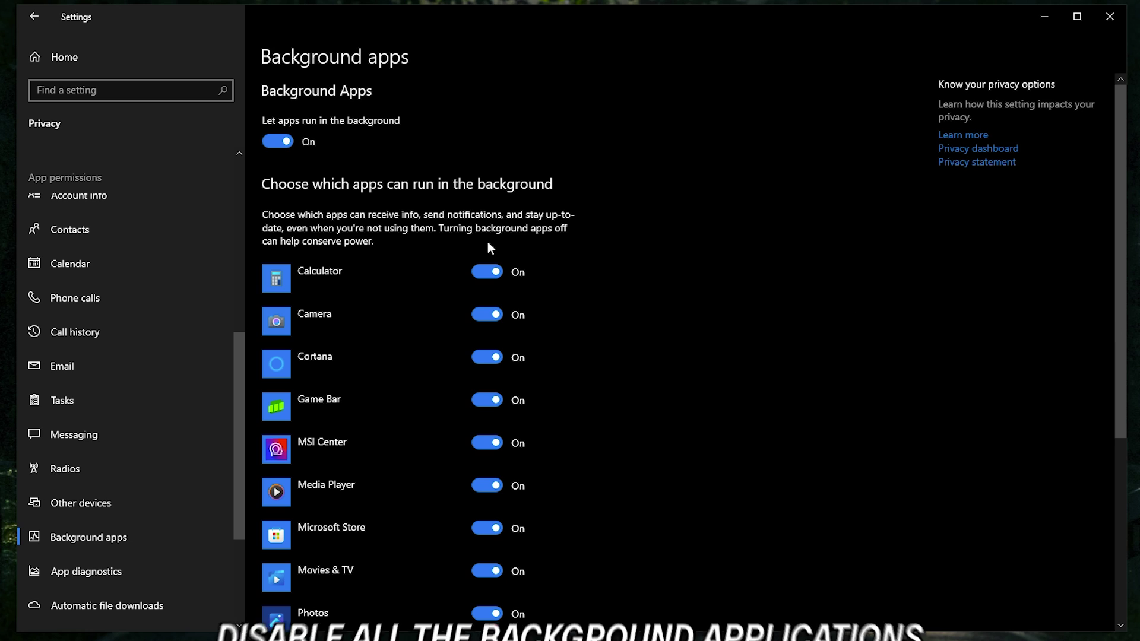
{"action": "left_click", "coordinate": [274, 142]}
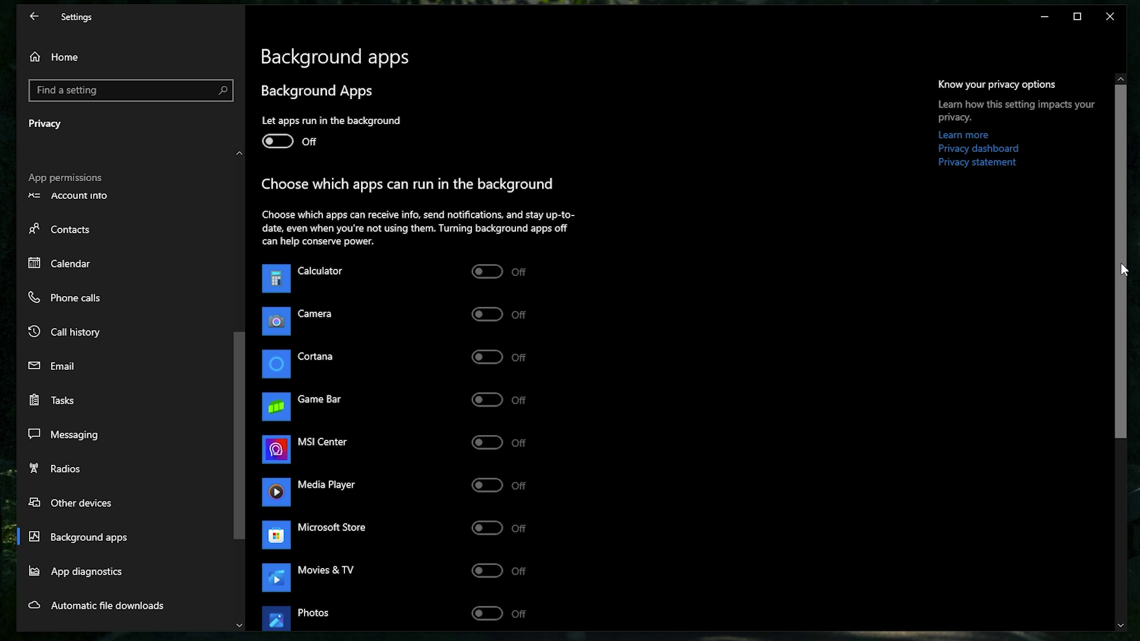
{"action": "left_click_drag", "start_coordinate": [1125, 270], "coordinate": [1120, 296]}
Step: Disable the startup apps, including AMD Noise Suppression, EpicGamesLauncher, MSI Center and Window Centering Helper, and close Settings
{"action": "left_click", "coordinate": [79, 56]}
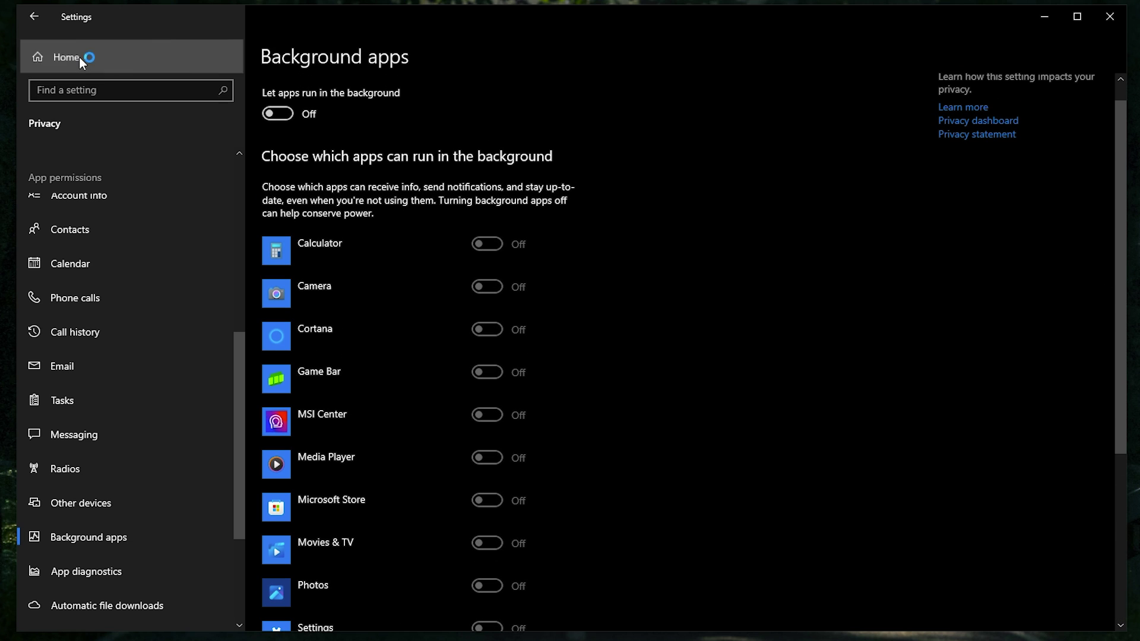
{"action": "left_click", "coordinate": [164, 311]}
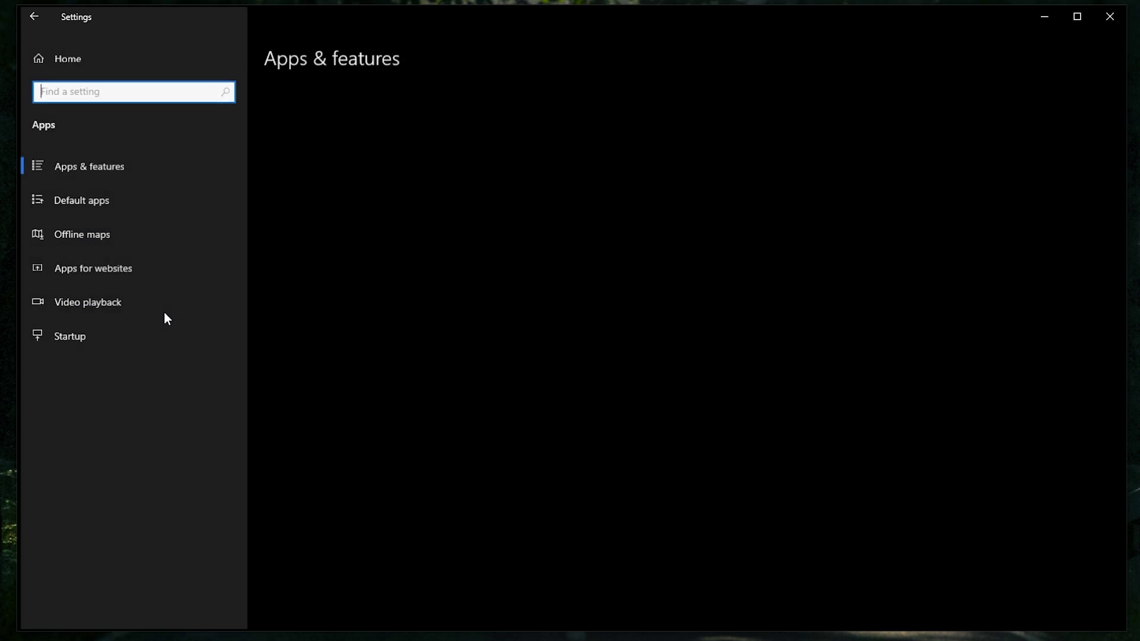
{"action": "left_click", "coordinate": [62, 339]}
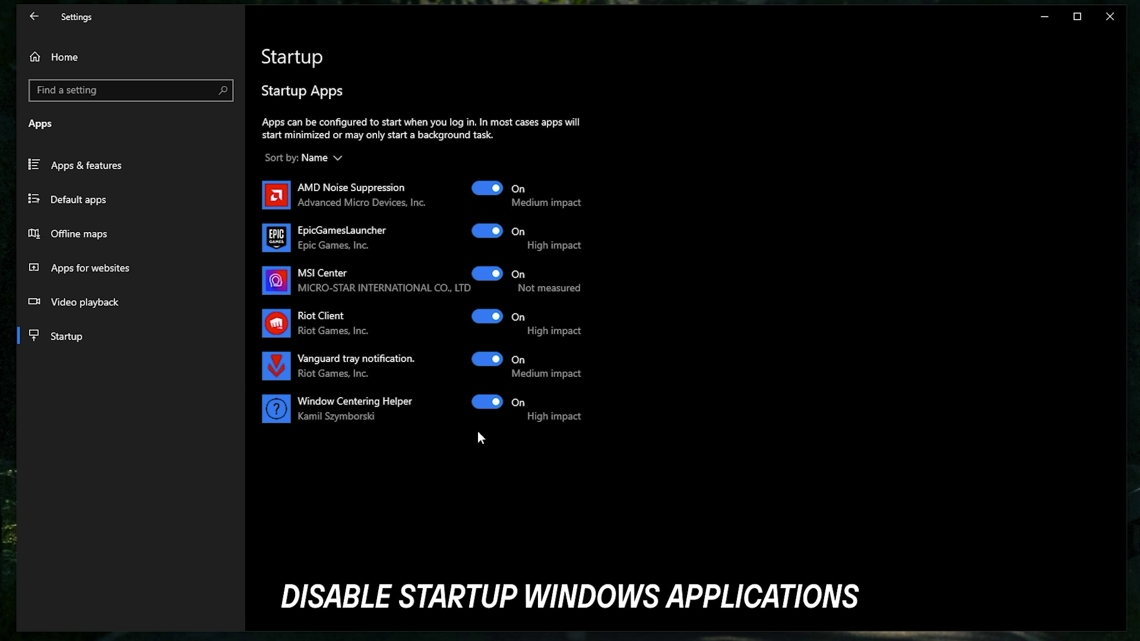
{"action": "left_click", "coordinate": [487, 404]}
{"action": "left_click", "coordinate": [484, 277]}
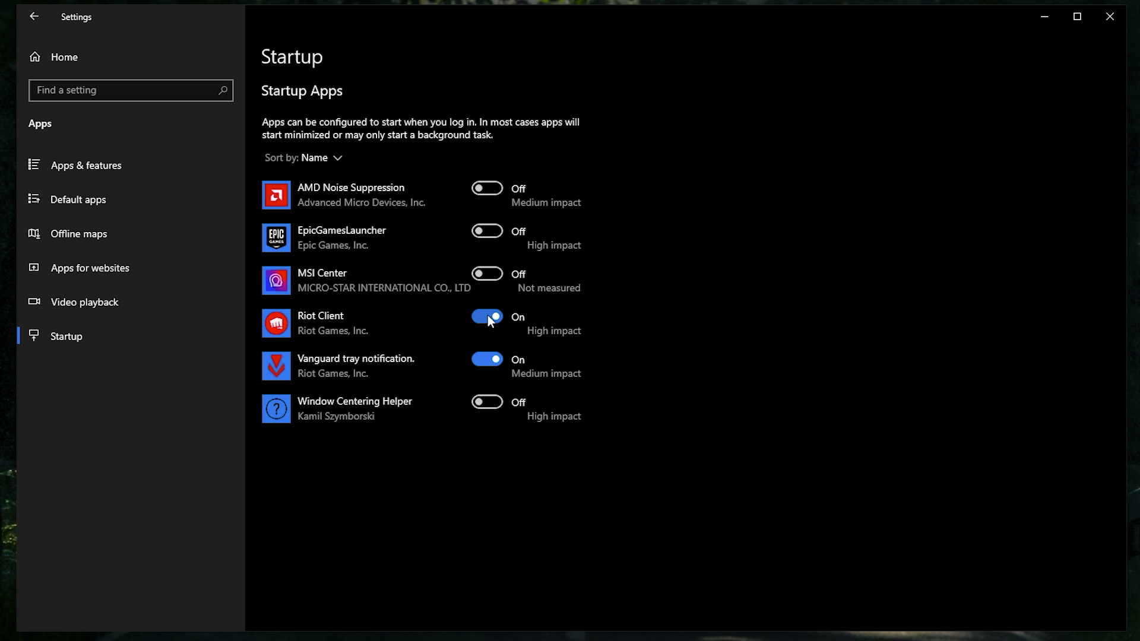
{"action": "left_click", "coordinate": [100, 58]}
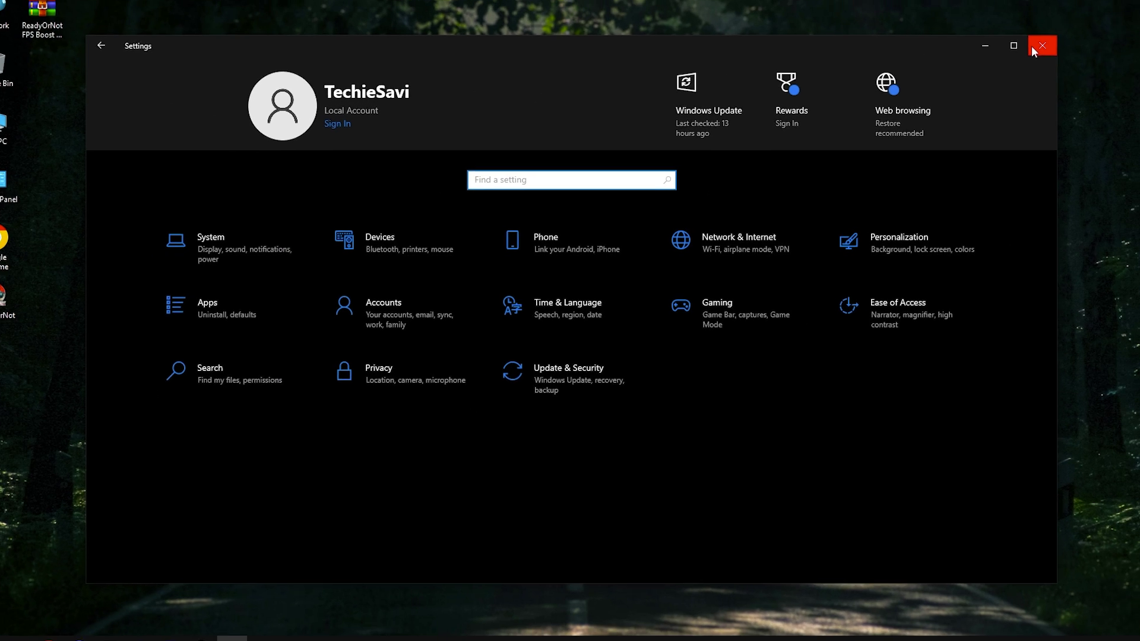
{"action": "left_click", "coordinate": [1109, 16]}
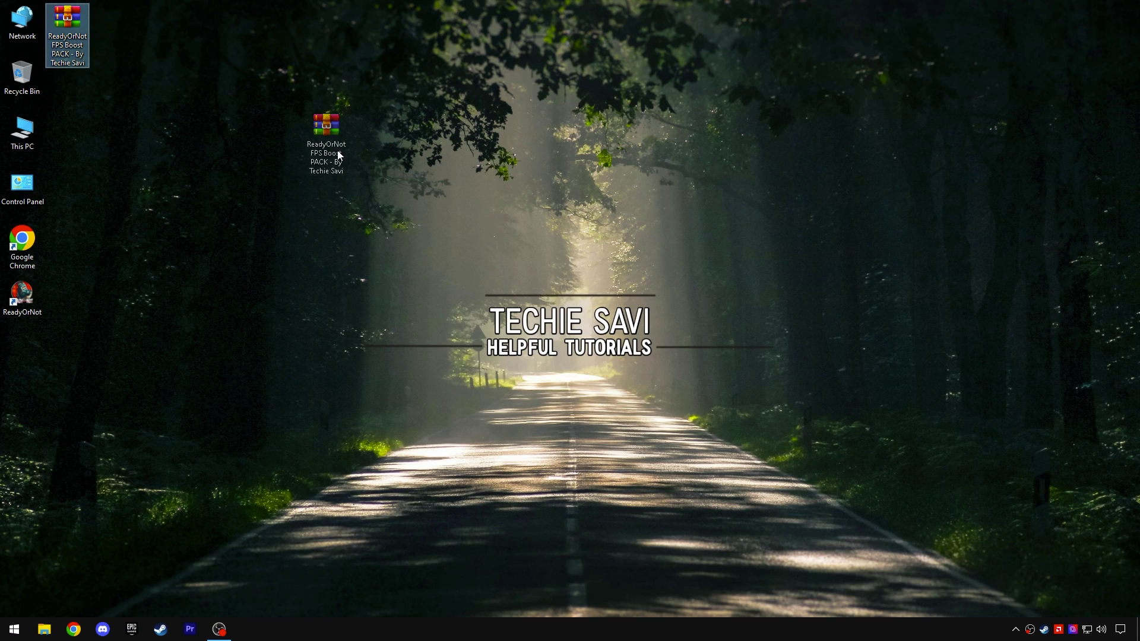
Step: Place the ReadyOrNot FPS Boost PACK archive on the open desktop area and extract its folder to the desktop
{"action": "left_click_drag", "start_coordinate": [339, 155], "coordinate": [517, 216]}
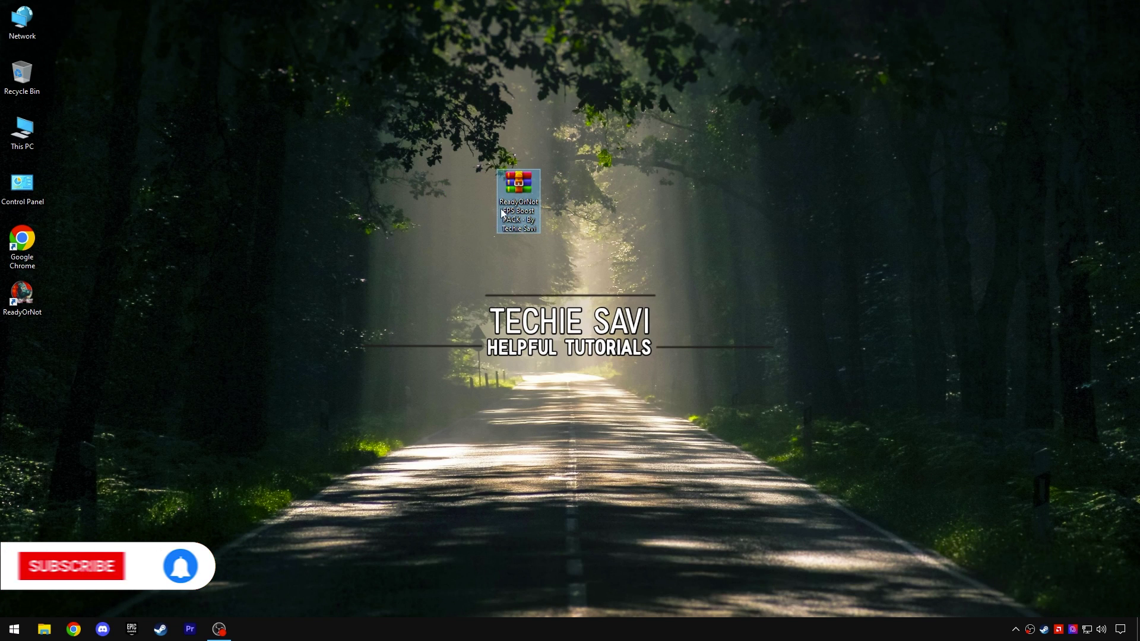
{"action": "right_click", "coordinate": [518, 204]}
{"action": "left_click", "coordinate": [544, 212]}
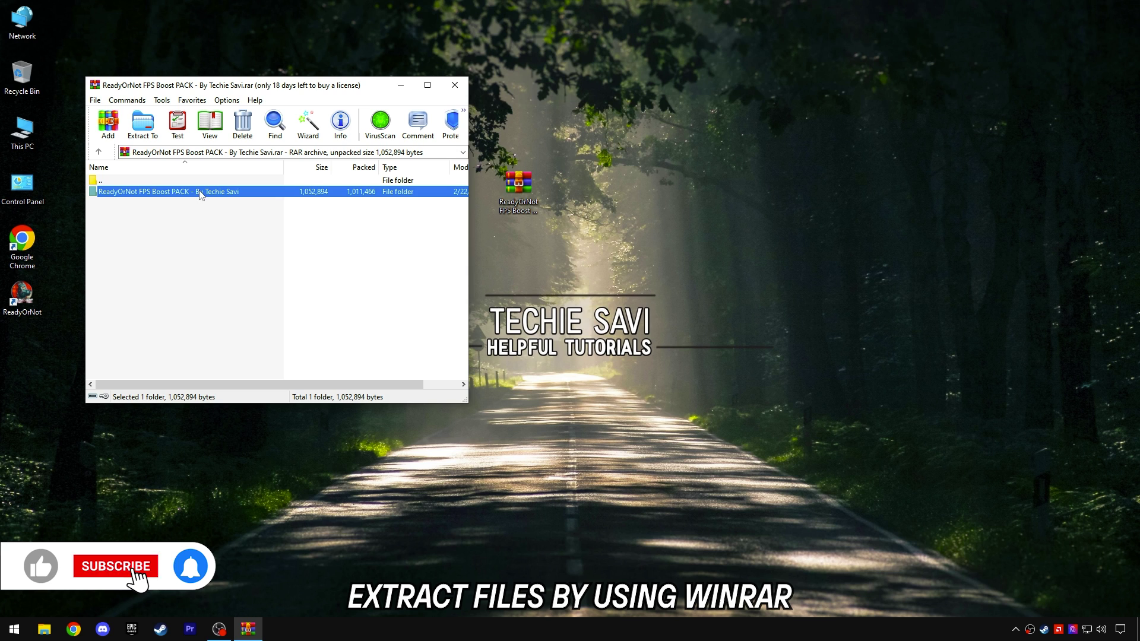
{"action": "left_click_drag", "start_coordinate": [454, 252], "coordinate": [499, 170]}
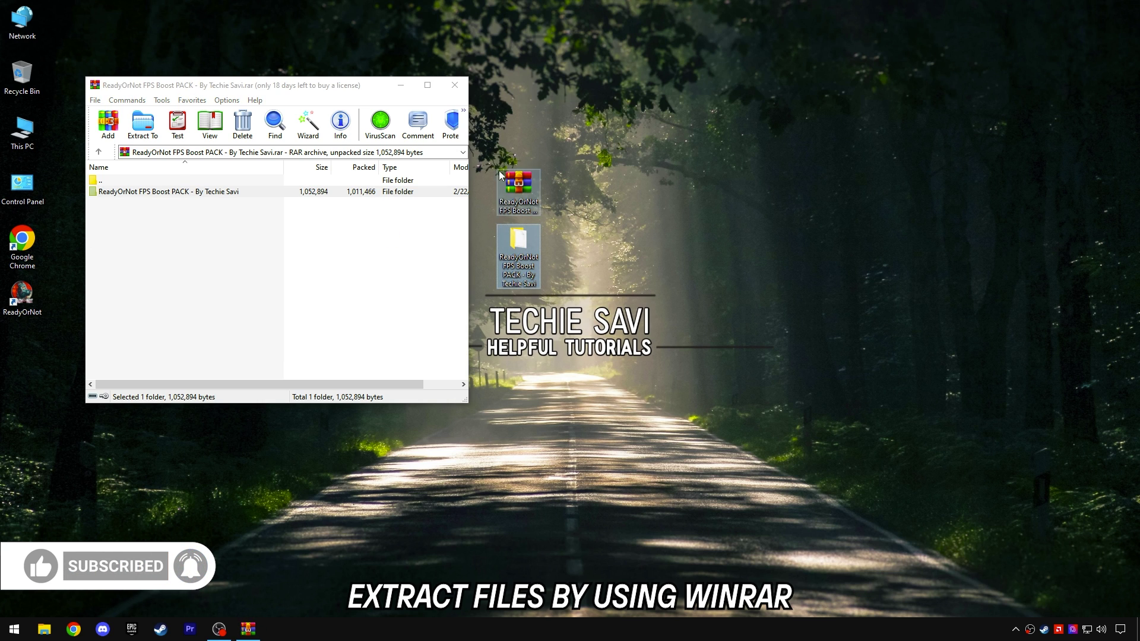
{"action": "left_click", "coordinate": [455, 85]}
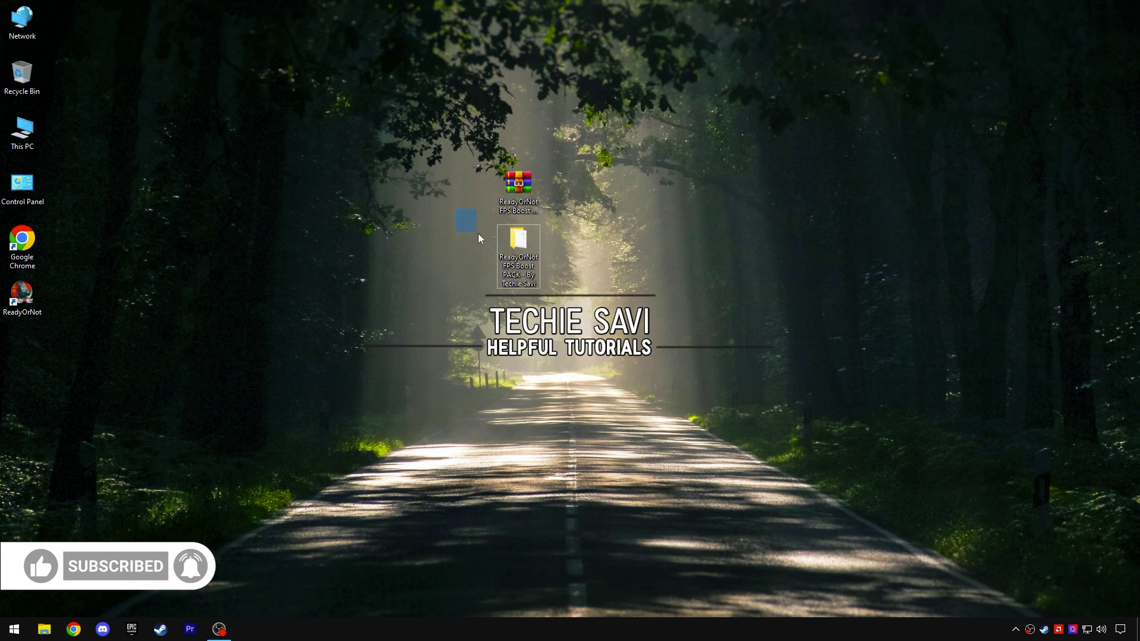
Step: Open the extracted ReadyOrNot FPS Boost PACK folder and its 1 ReadyOrNot Priority subfolder, listing the files in descending name order
{"action": "right_click", "coordinate": [518, 261]}
{"action": "left_click", "coordinate": [532, 274]}
{"action": "left_click_drag", "start_coordinate": [366, 240], "coordinate": [387, 207]}
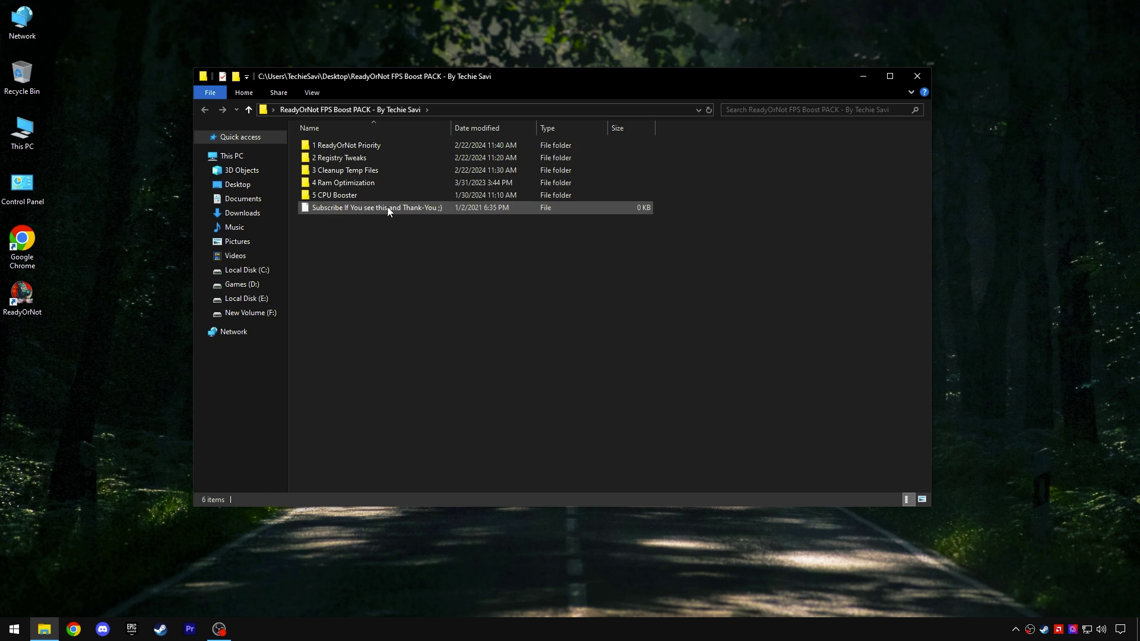
{"action": "double_click", "coordinate": [351, 144]}
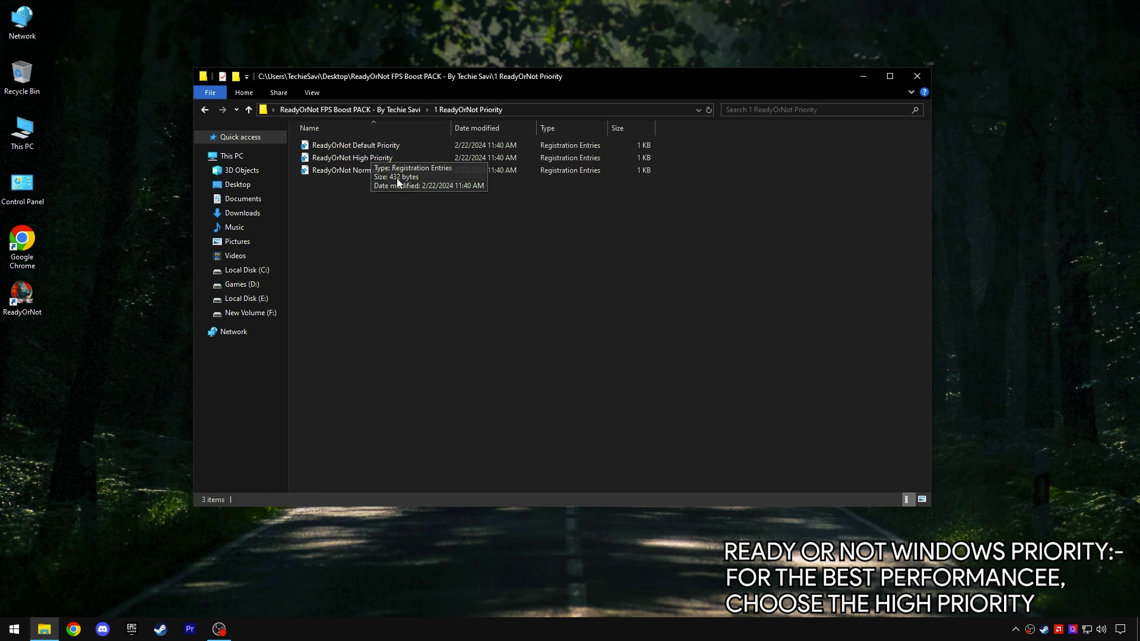
{"action": "left_click", "coordinate": [372, 162]}
{"action": "left_click", "coordinate": [372, 130]}
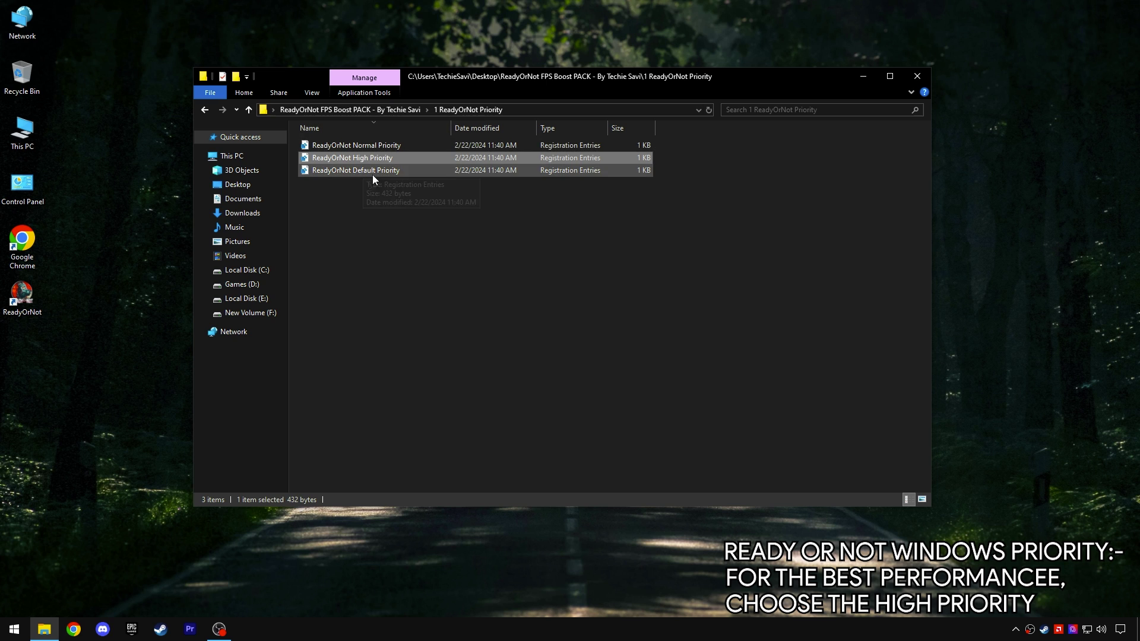
Step: Open the ReadyOrNot High Priority registry file in Notepad, review its key and CpuPriorityClass entry, and close it
{"action": "right_click", "coordinate": [362, 158]}
{"action": "left_click", "coordinate": [386, 183]}
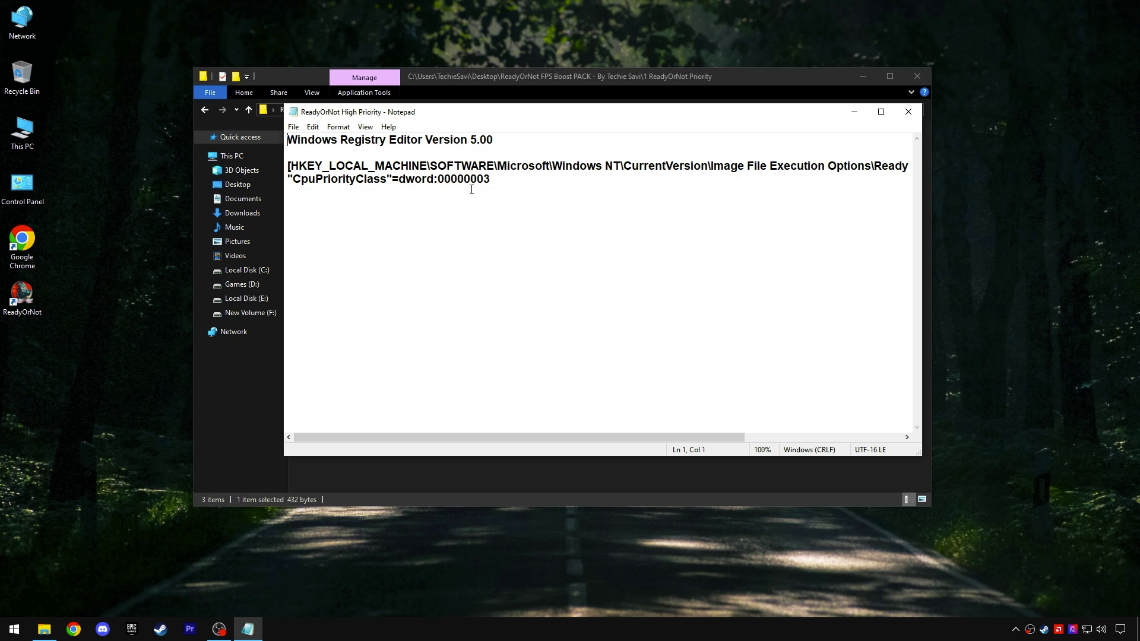
{"action": "left_click_drag", "start_coordinate": [492, 180], "coordinate": [288, 138]}
{"action": "left_click", "coordinate": [545, 183]}
{"action": "mouse_move", "coordinate": [640, 438]}
{"action": "left_mouse_down"}
{"action": "mouse_move", "coordinate": [793, 436]}
{"action": "mouse_move", "coordinate": [641, 437]}
{"action": "left_mouse_up"}
{"action": "left_click", "coordinate": [907, 119]}
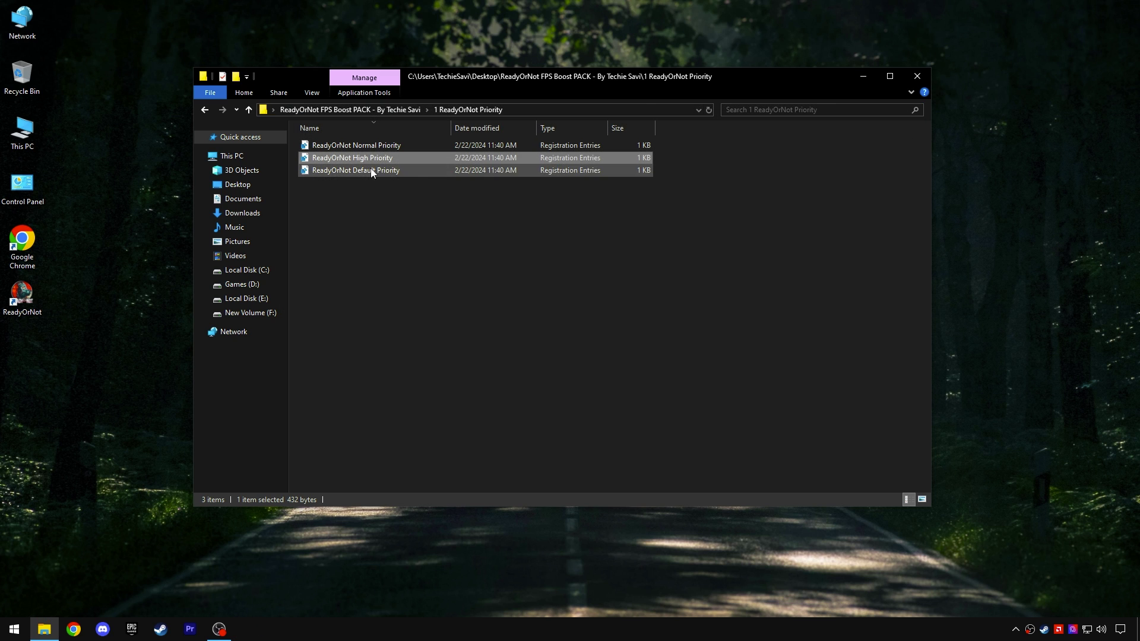
Step: Merge the ReadyOrNot High Priority file into the Windows registry
{"action": "right_click", "coordinate": [359, 157]}
{"action": "left_click", "coordinate": [407, 168]}
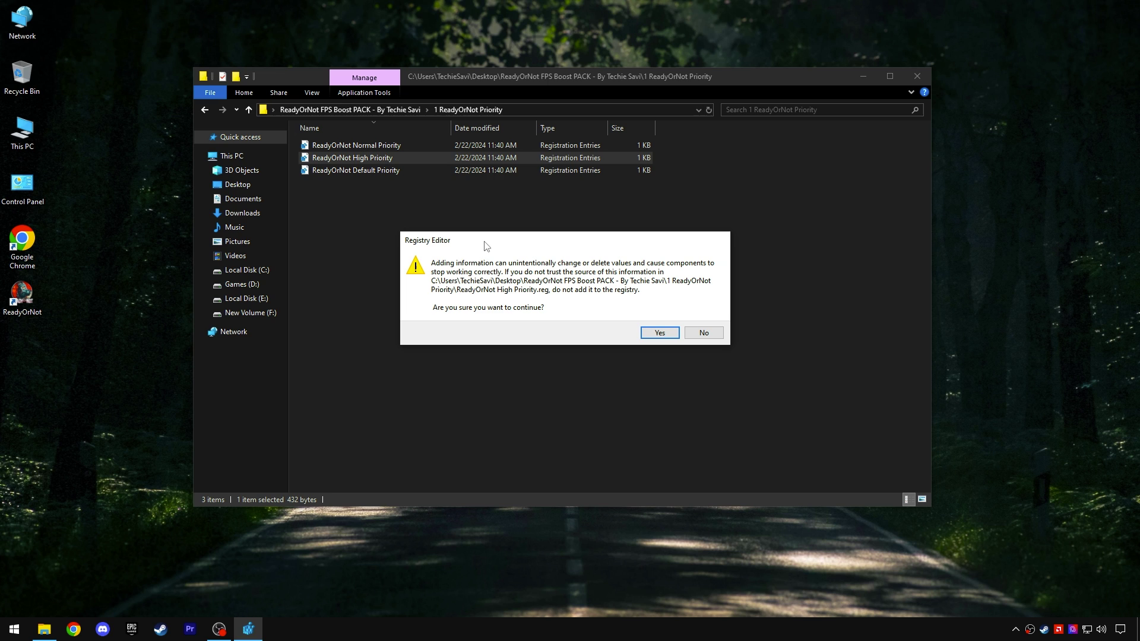
{"action": "left_click", "coordinate": [660, 333]}
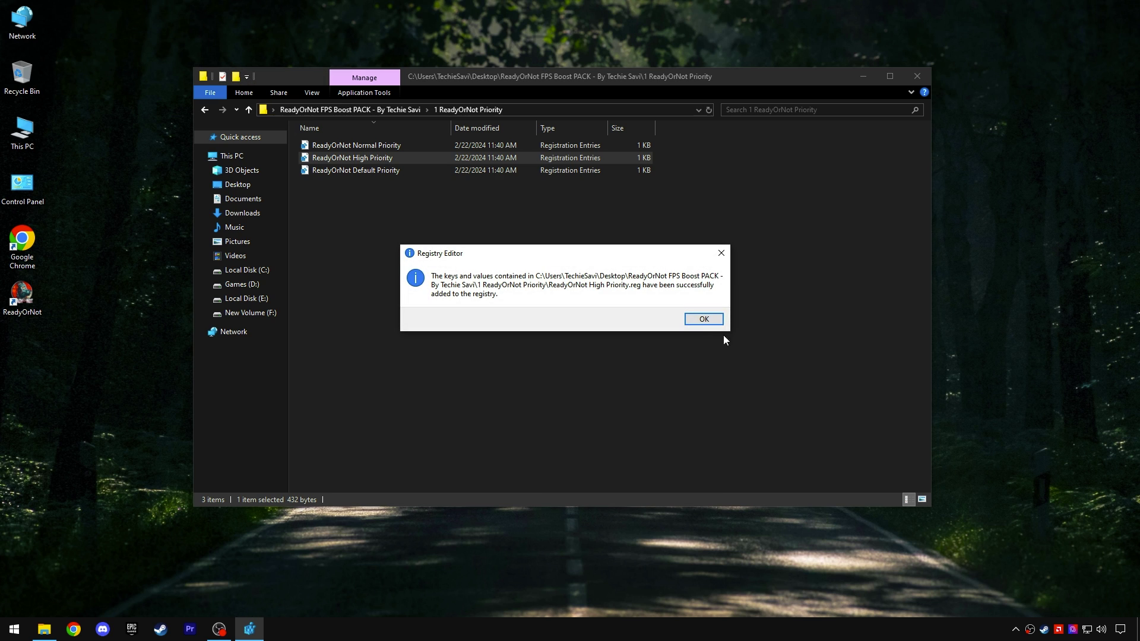
{"action": "left_click", "coordinate": [707, 319]}
Step: Go to the pack's 2 Registry Tweaks folder and merge the CPU Optimization file into the registry
{"action": "left_click", "coordinate": [393, 114]}
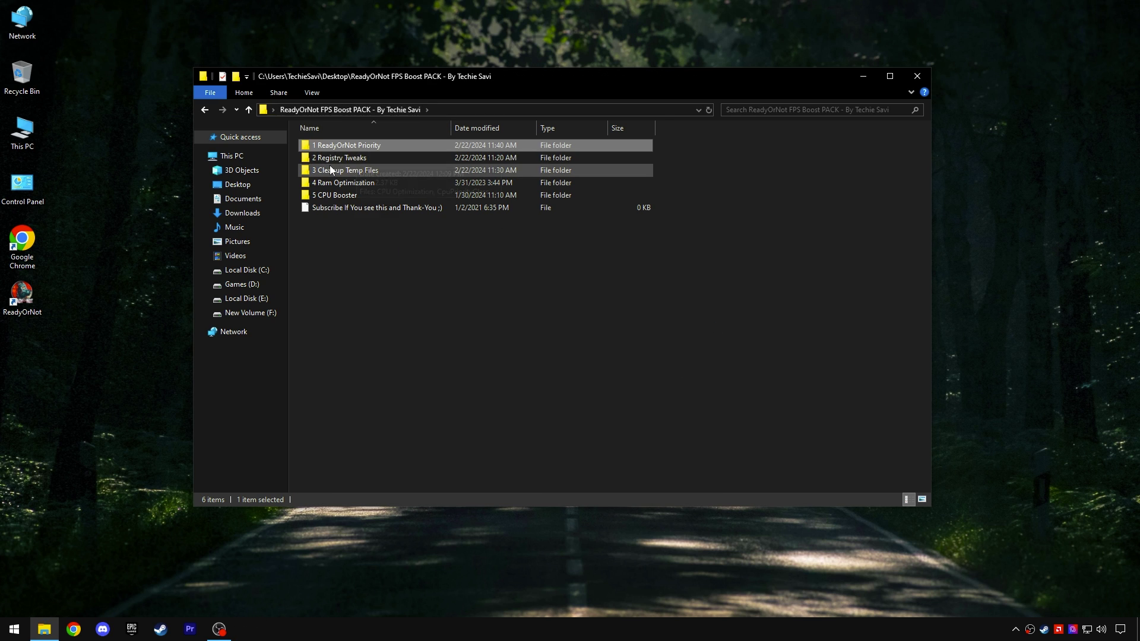
{"action": "double_click", "coordinate": [345, 158]}
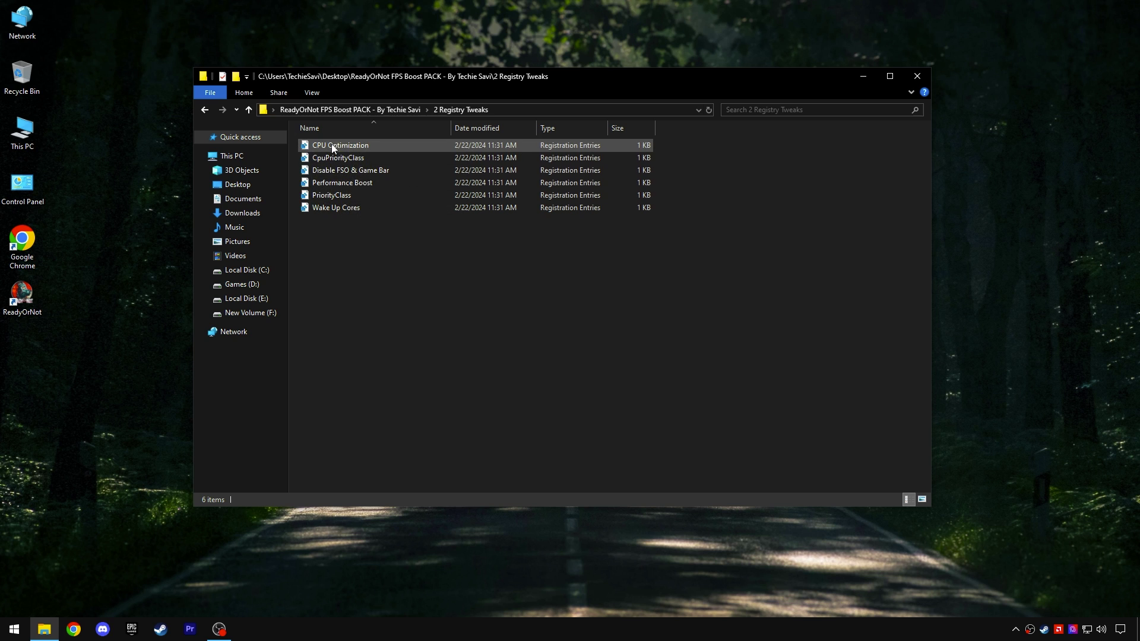
{"action": "right_click", "coordinate": [355, 144]}
{"action": "left_click", "coordinate": [380, 152]}
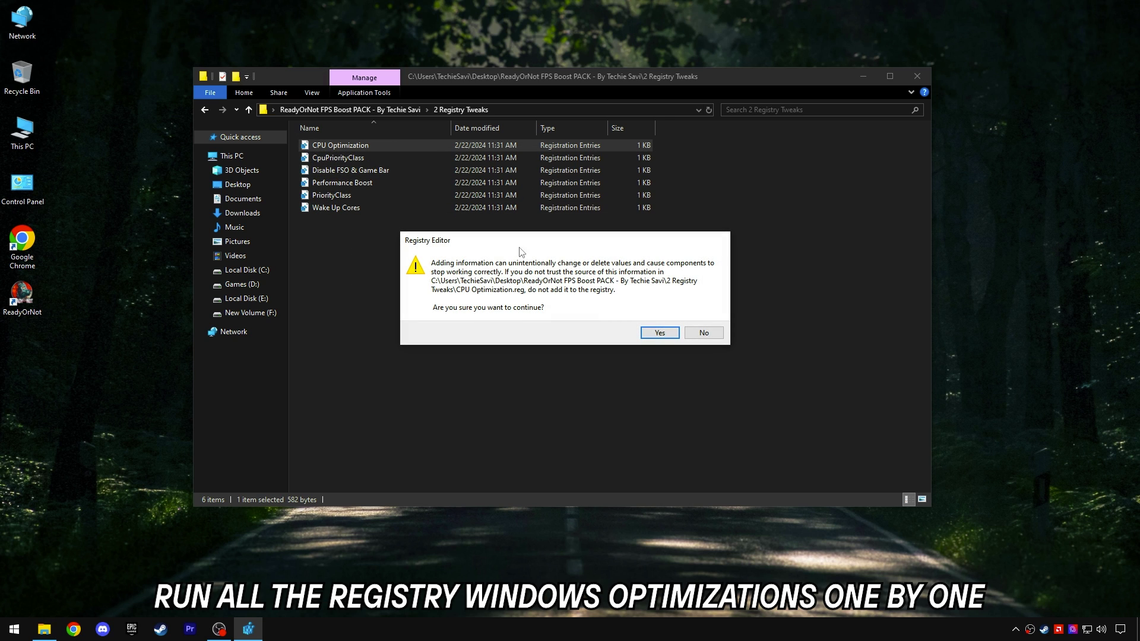
{"action": "left_click", "coordinate": [659, 332]}
{"action": "left_click", "coordinate": [700, 327]}
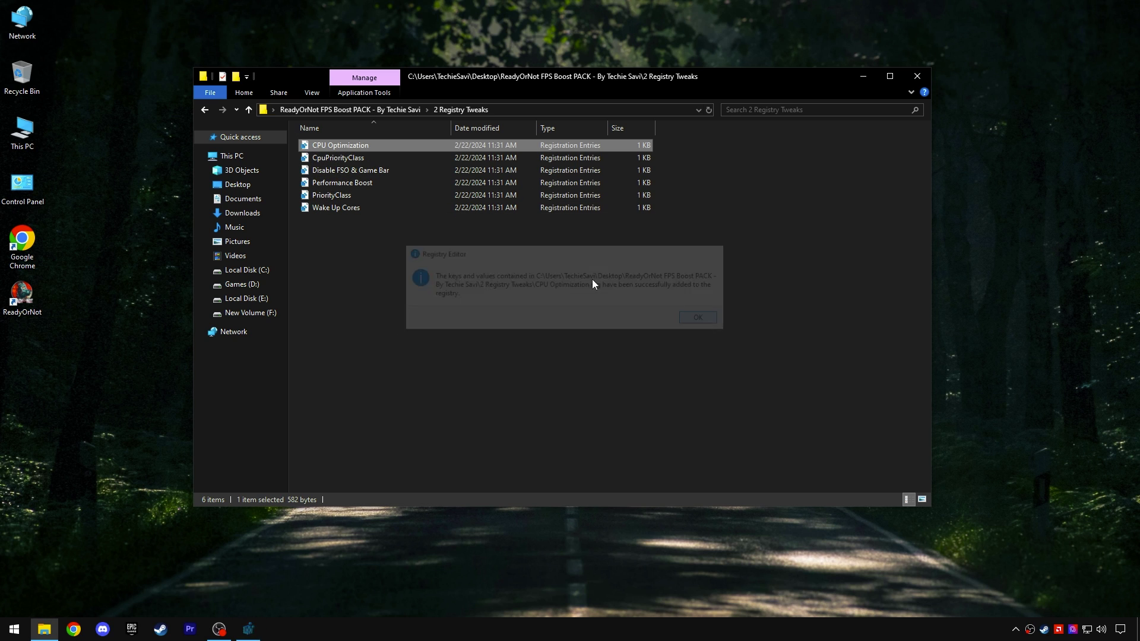
Step: Merge the CpuPriorityClass file from the 2 Registry Tweaks folder into the registry
{"action": "left_click", "coordinate": [336, 157]}
{"action": "right_click", "coordinate": [340, 158]}
{"action": "left_click", "coordinate": [367, 167]}
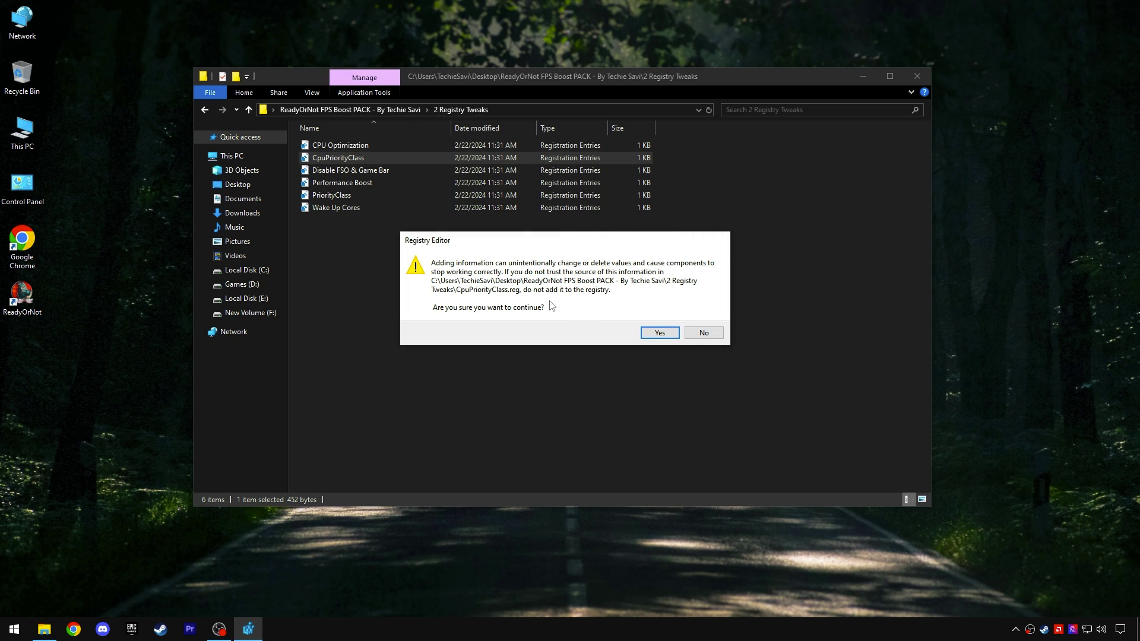
{"action": "left_click", "coordinate": [659, 332]}
{"action": "left_click", "coordinate": [702, 320]}
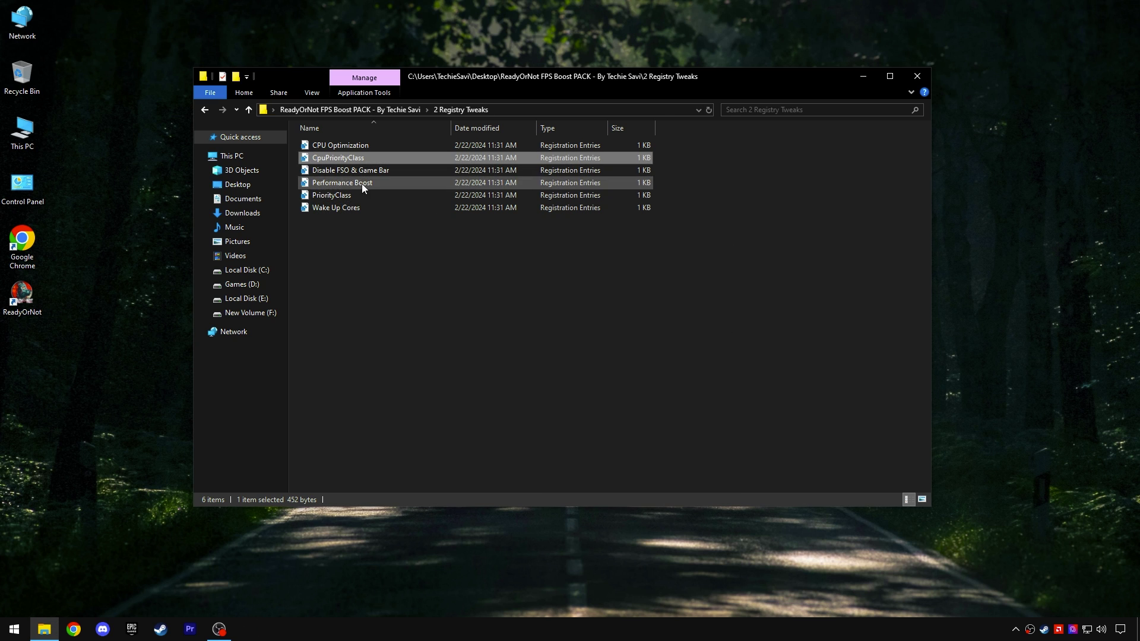
Step: Merge the Disable FSO & Game Bar file from the 2 Registry Tweaks folder into the registry
{"action": "right_click", "coordinate": [333, 169]}
{"action": "left_click", "coordinate": [353, 180]}
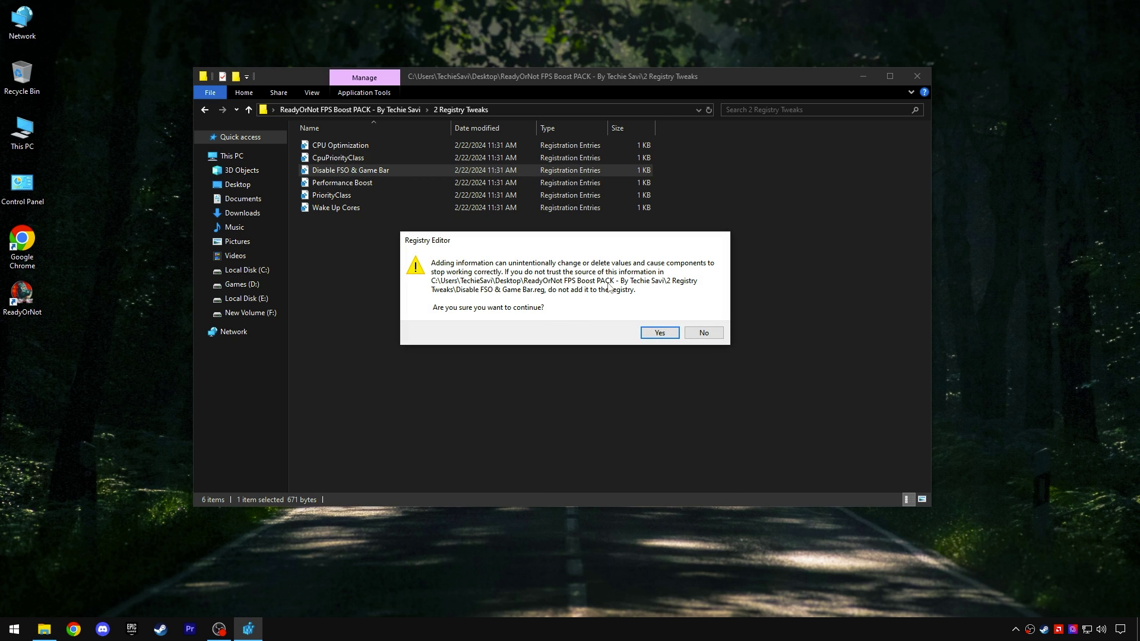
{"action": "left_click", "coordinate": [658, 334]}
{"action": "left_click", "coordinate": [702, 320]}
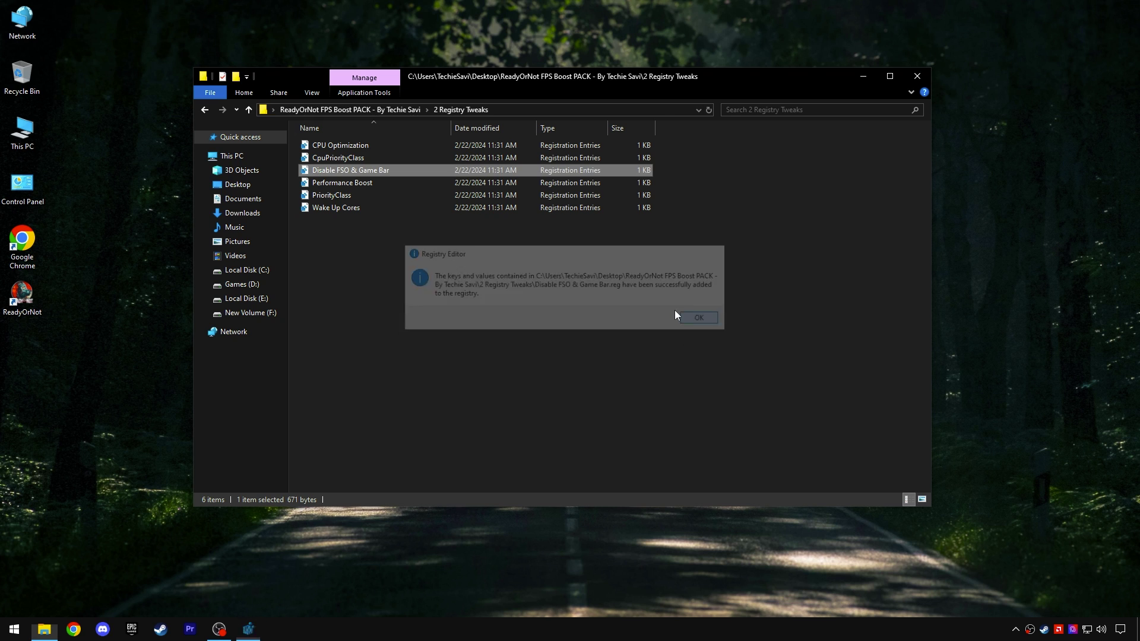
Step: Merge the Performance Boost file from the 2 Registry Tweaks folder into the registry
{"action": "right_click", "coordinate": [333, 184]}
{"action": "left_click", "coordinate": [366, 195]}
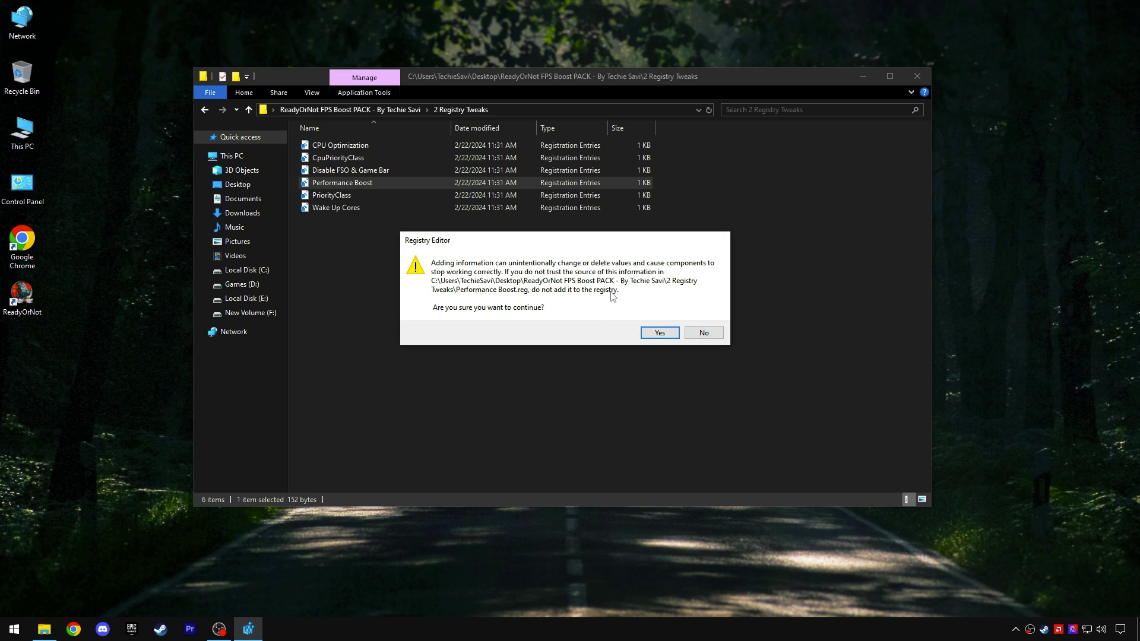
{"action": "left_click", "coordinate": [660, 333]}
{"action": "left_click", "coordinate": [702, 319]}
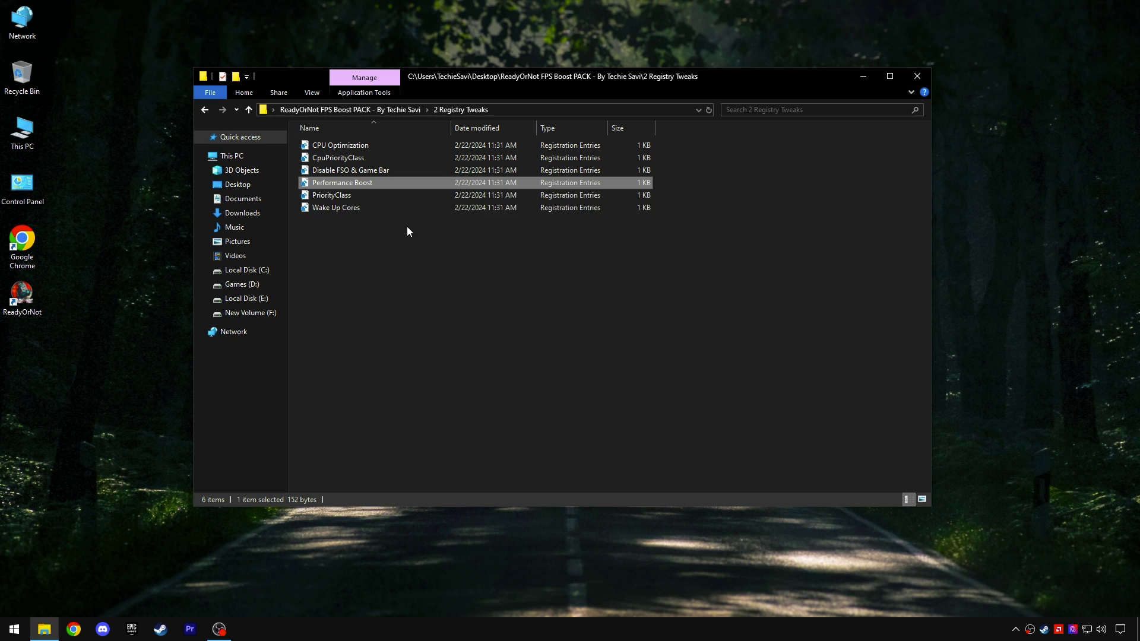
Step: Merge the PriorityClass file from the 2 Registry Tweaks folder into the registry
{"action": "right_click", "coordinate": [322, 195]}
{"action": "left_click", "coordinate": [345, 207]}
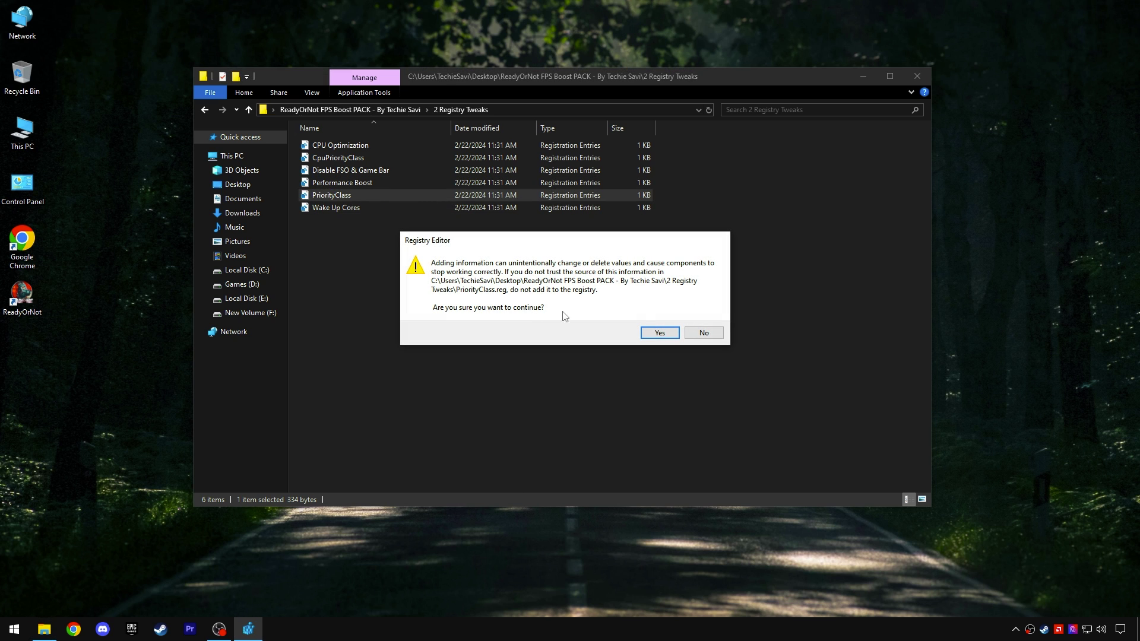
{"action": "left_click", "coordinate": [658, 333]}
{"action": "left_click", "coordinate": [704, 319]}
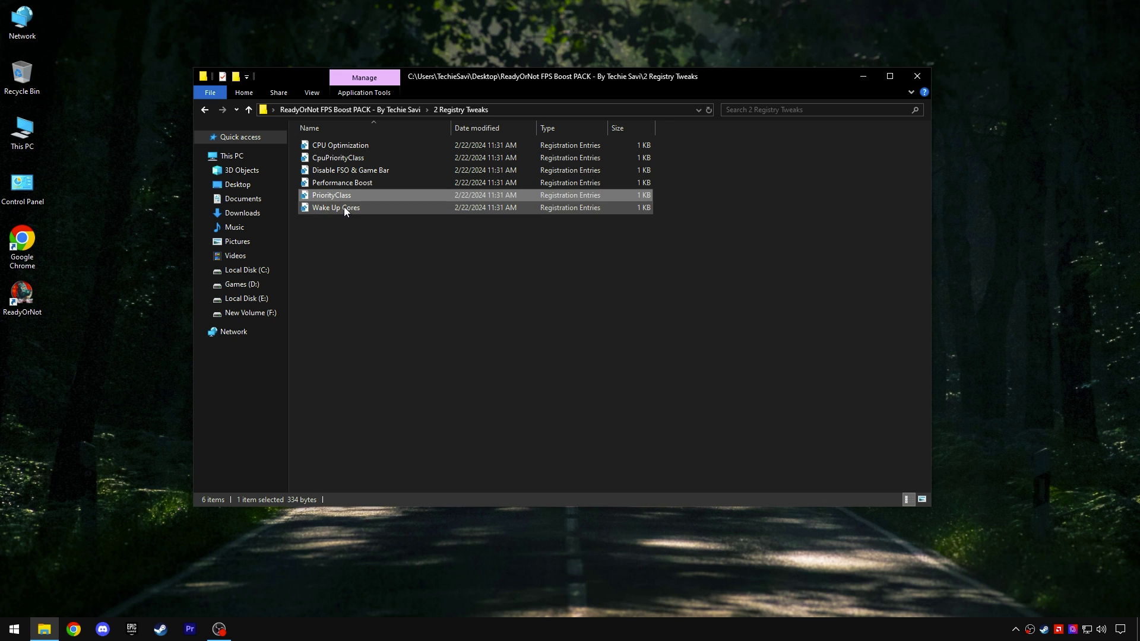
Step: Merge the Wake Up Cores file from the 2 Registry Tweaks folder into the registry
{"action": "right_click", "coordinate": [337, 206]}
{"action": "left_click", "coordinate": [365, 216]}
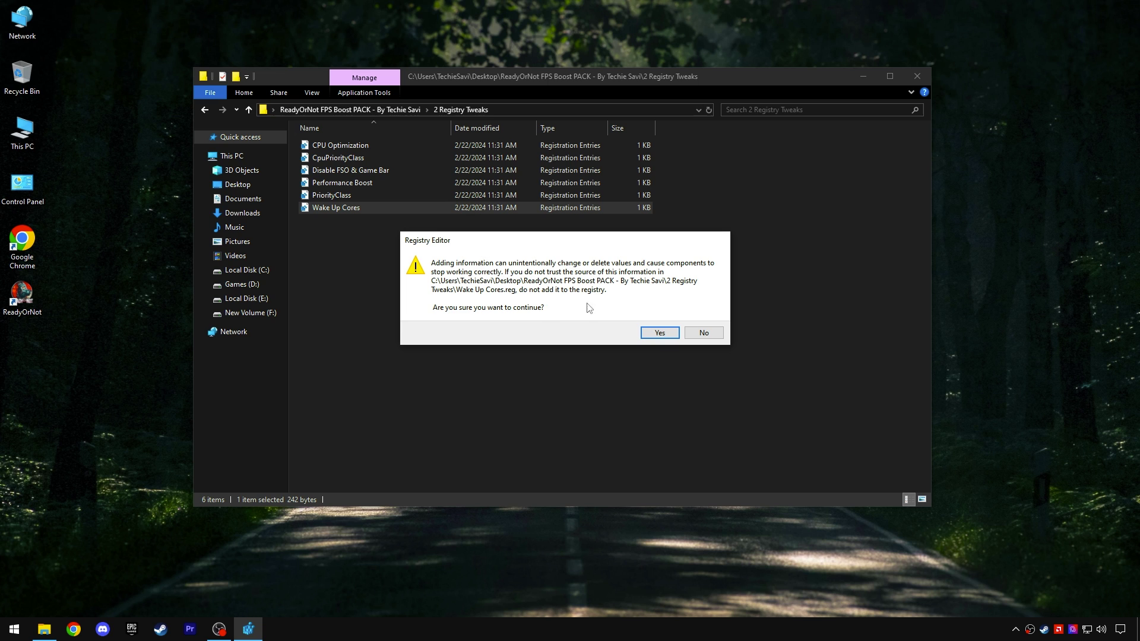
{"action": "left_click", "coordinate": [659, 333]}
{"action": "left_click", "coordinate": [699, 320]}
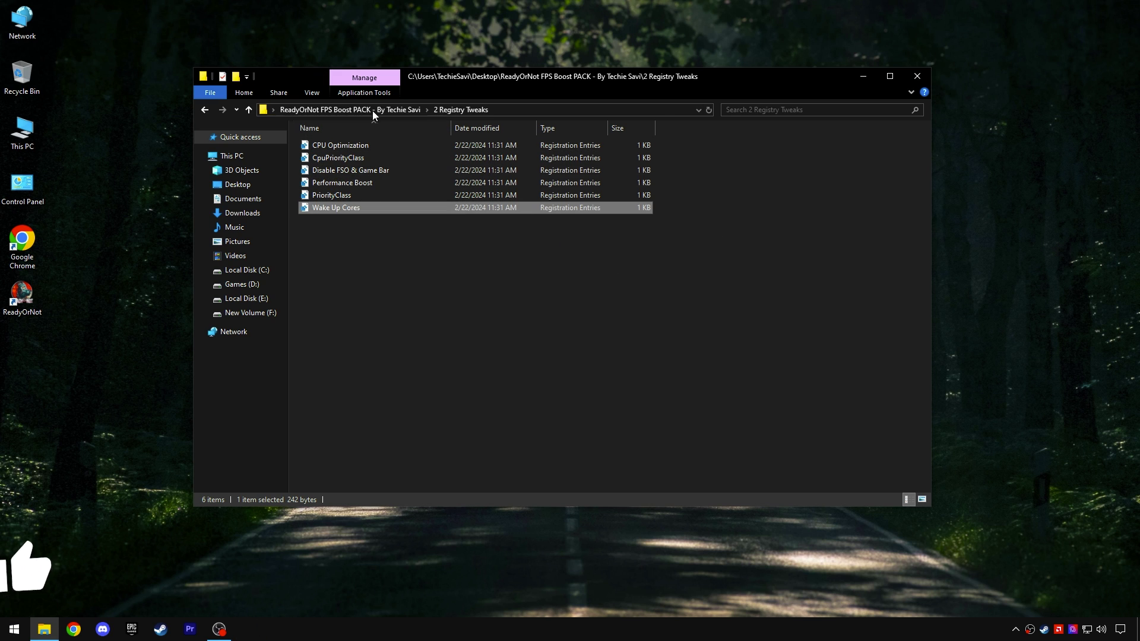
Step: Run the Delete Log Files script from the 3 Cleanup Temp Files folder as administrator and close its console when it finishes
{"action": "left_click", "coordinate": [368, 109]}
{"action": "left_click", "coordinate": [362, 172]}
{"action": "double_click", "coordinate": [361, 173]}
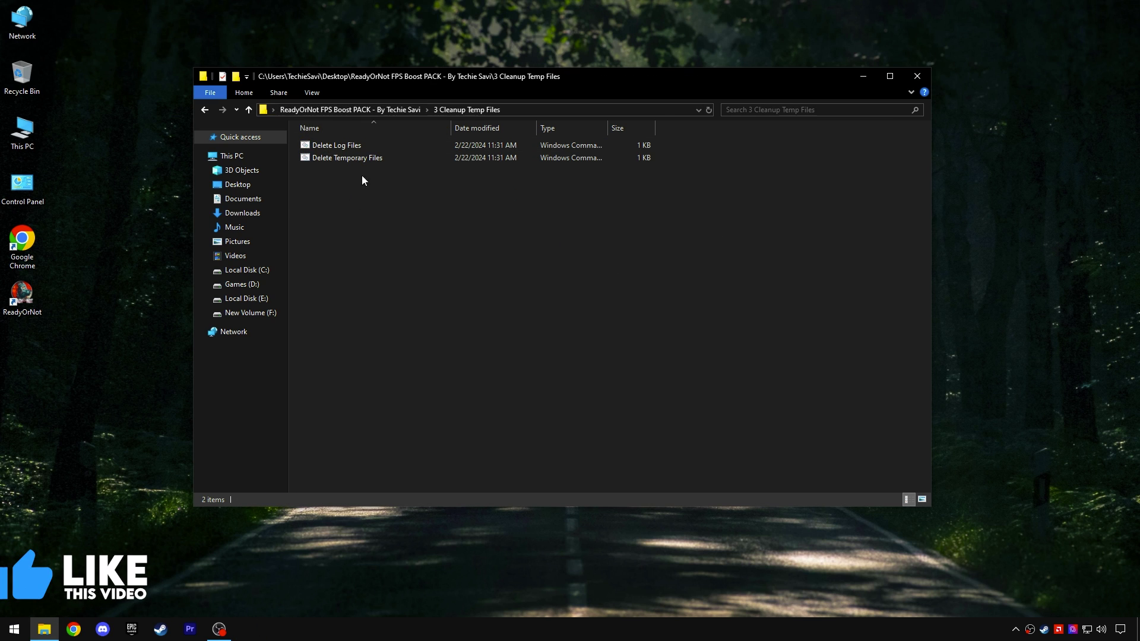
{"action": "right_click", "coordinate": [334, 146]}
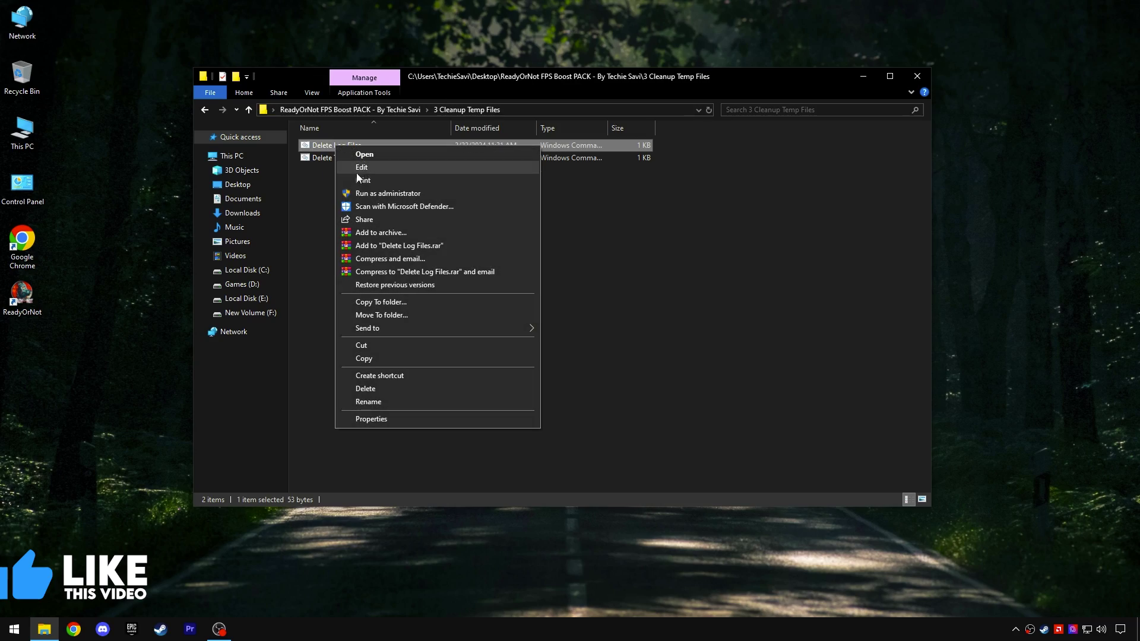
{"action": "left_click", "coordinate": [388, 194]}
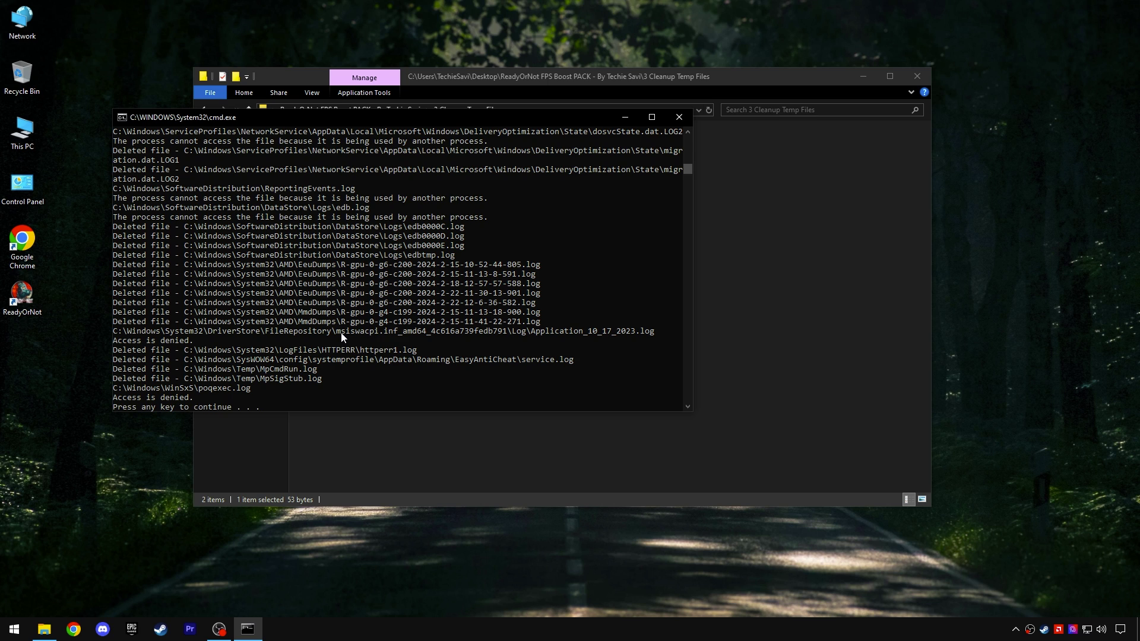
{"action": "scroll", "coordinate": [337, 336], "scroll_direction": "down", "scroll_amount": 3}
{"action": "left_click_drag", "start_coordinate": [114, 311], "coordinate": [274, 320]}
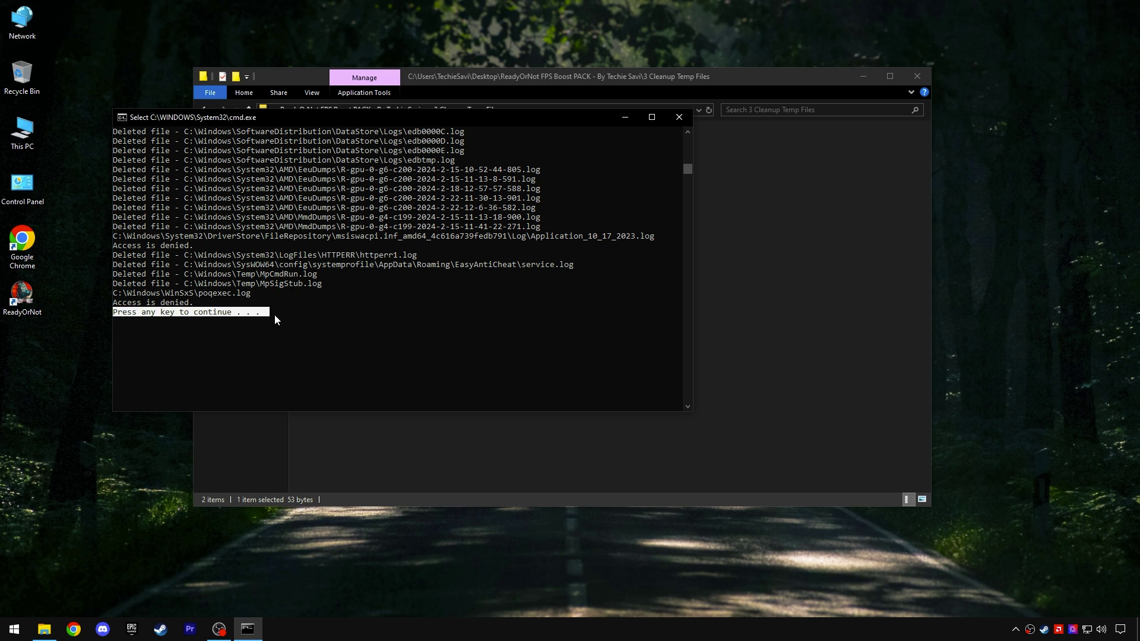
{"action": "left_click", "coordinate": [680, 118]}
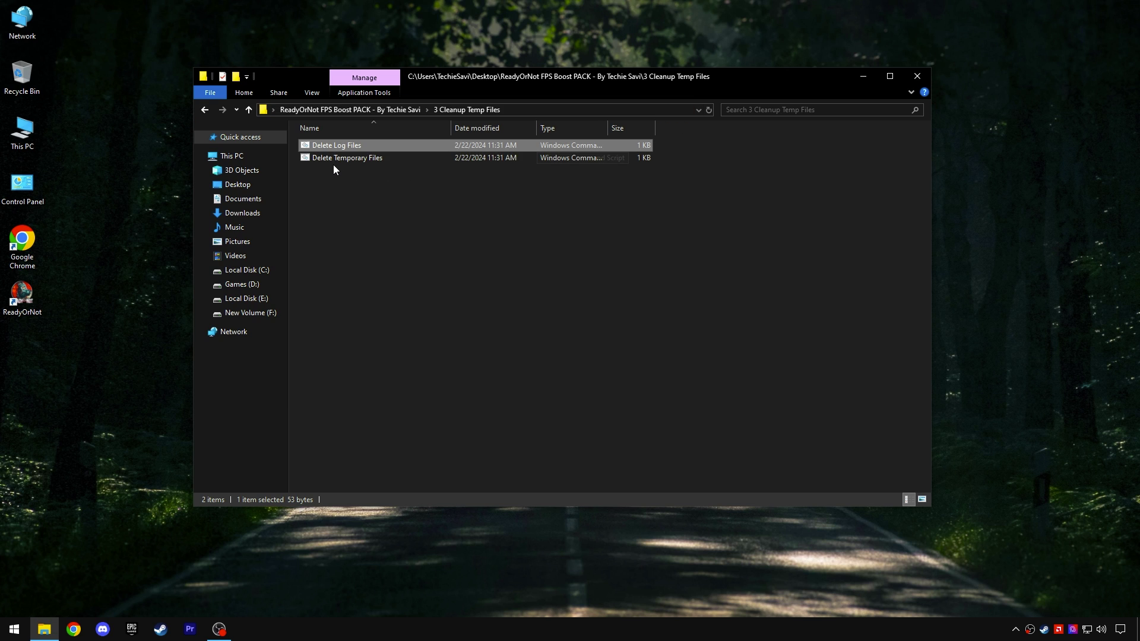
Step: Run the Delete Temporary Files script as administrator and dismiss its console once the cleanup is done
{"action": "right_click", "coordinate": [332, 162]}
{"action": "left_click", "coordinate": [363, 210]}
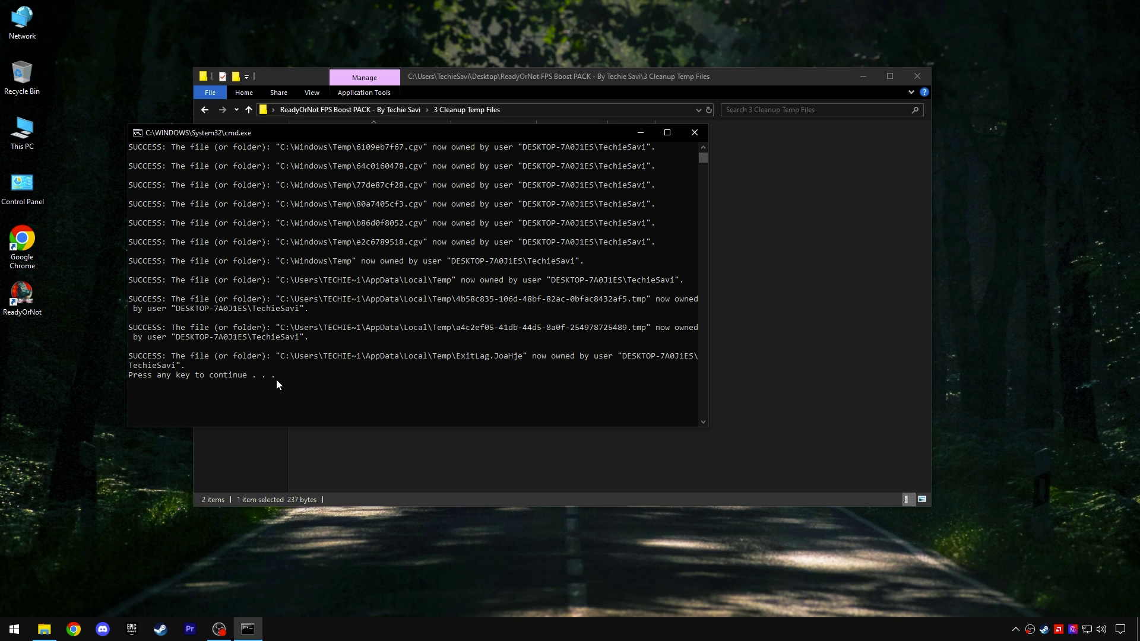
{"action": "key", "text": "Return"}
Step: Open the 4 Ram Optimization folder and check the total installed memory in Task Manager
{"action": "left_click", "coordinate": [361, 111]}
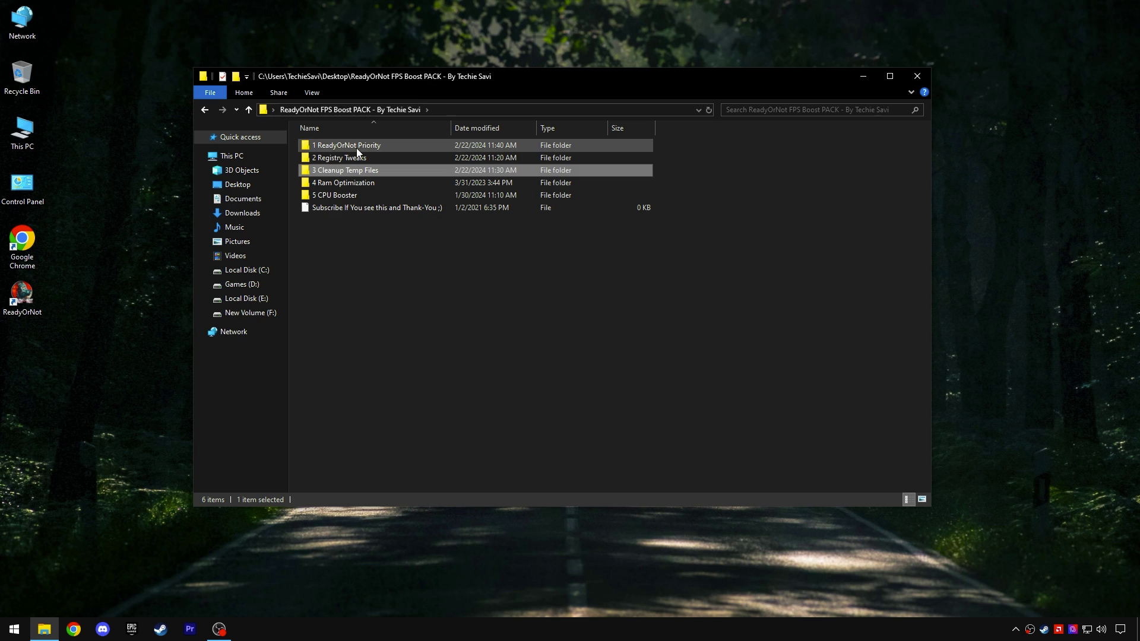
{"action": "double_click", "coordinate": [354, 184]}
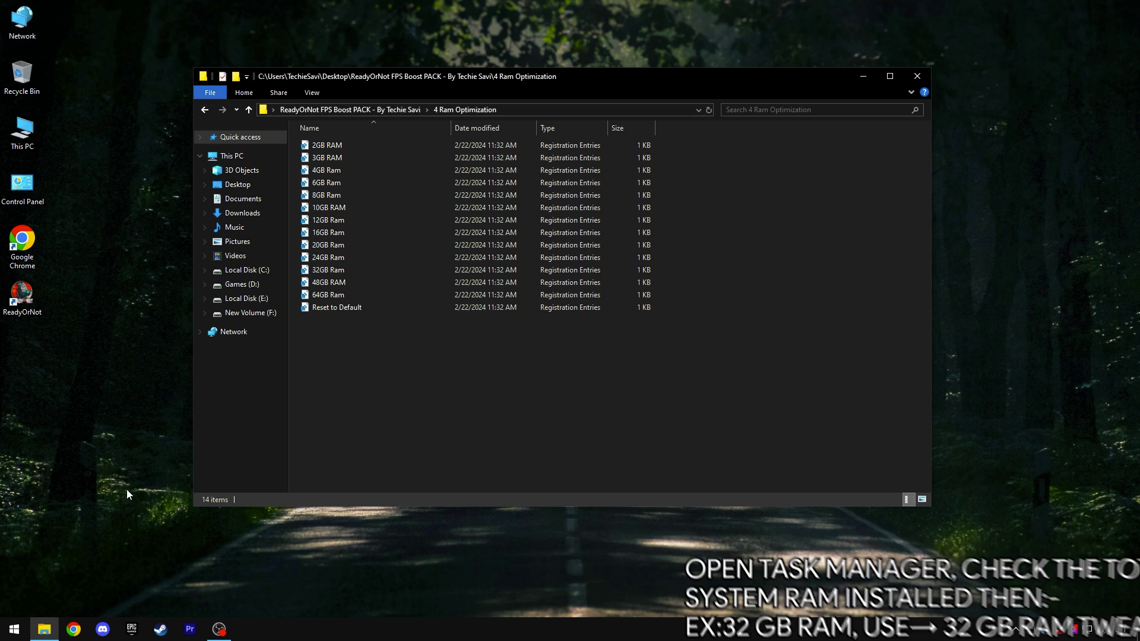
{"action": "right_click", "coordinate": [14, 631]}
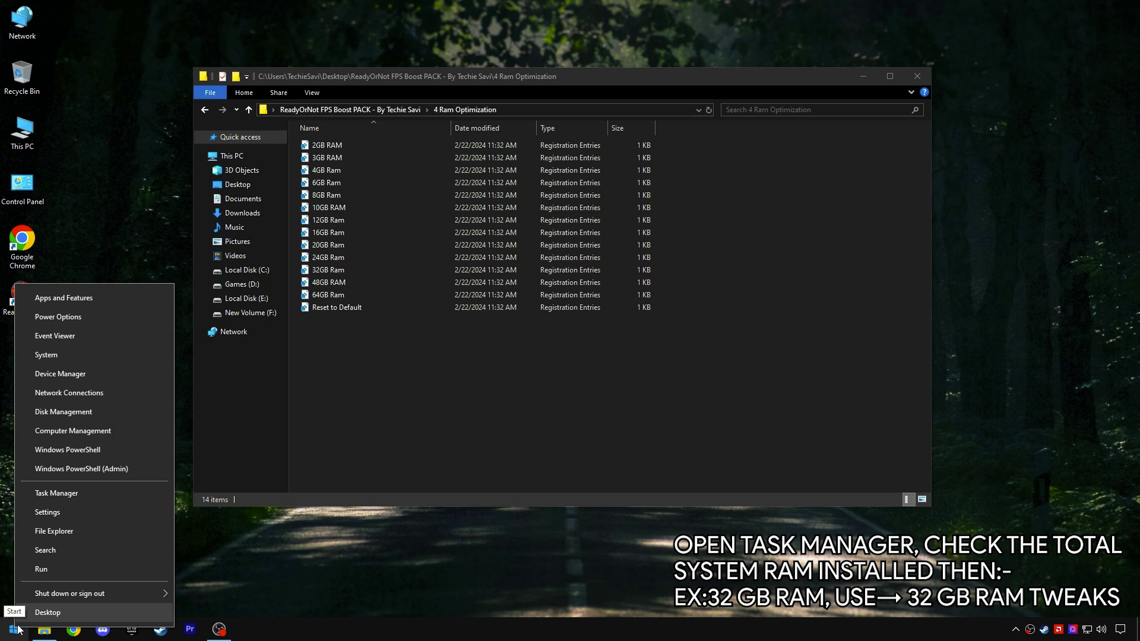
{"action": "left_click", "coordinate": [53, 493]}
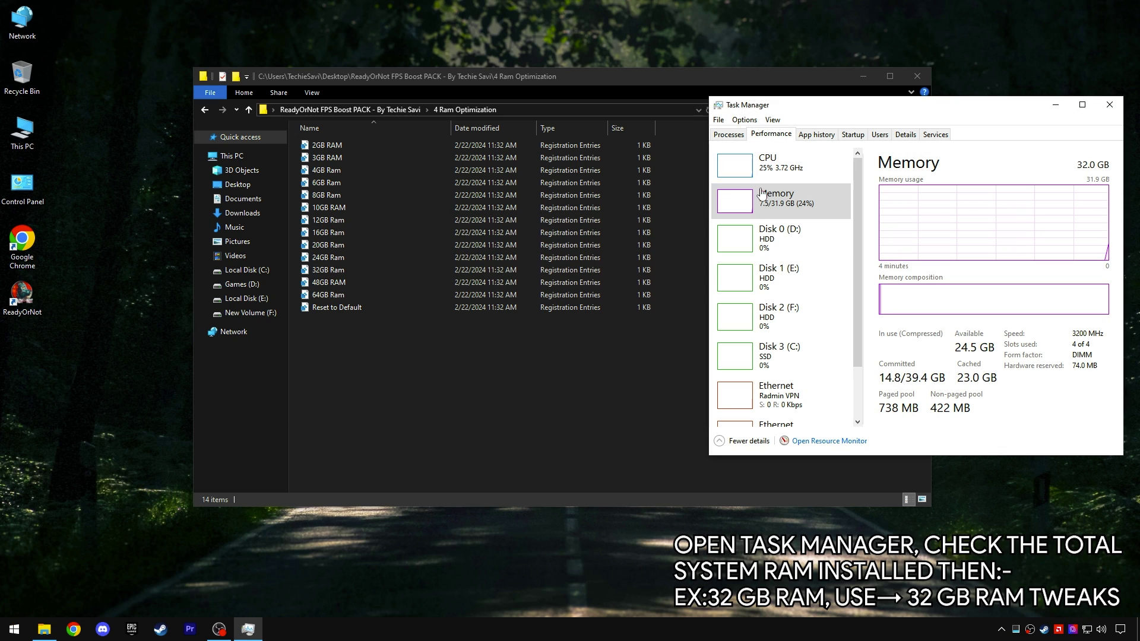
{"action": "left_click", "coordinate": [761, 196]}
{"action": "left_click_drag", "start_coordinate": [787, 115], "coordinate": [747, 103]}
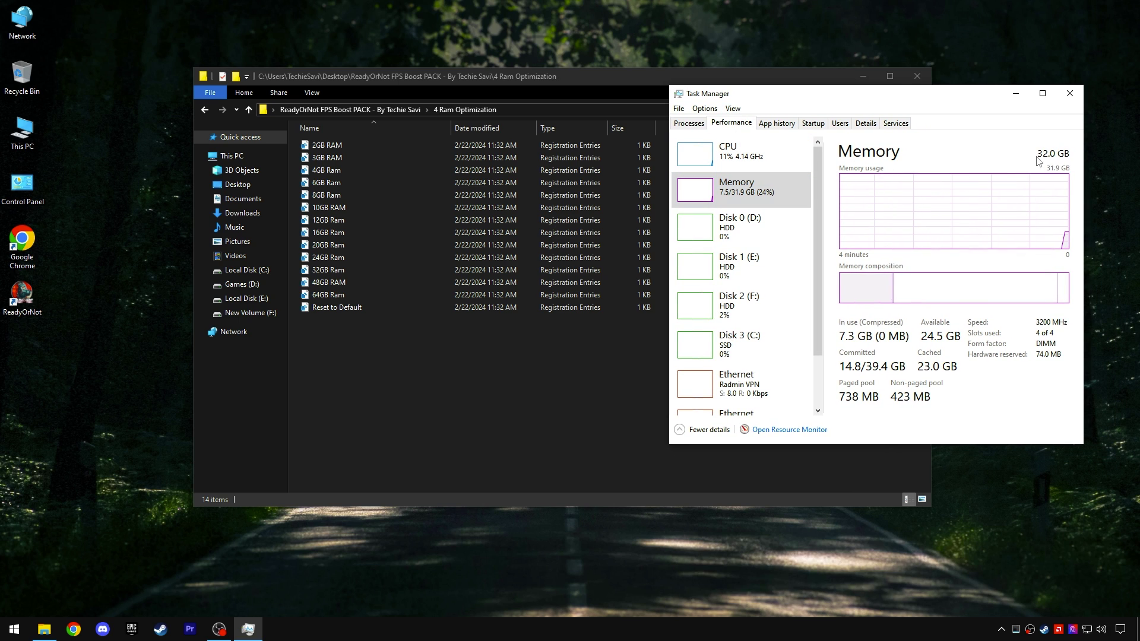
Step: Merge the 32GB Ram file from the 4 Ram Optimization folder into the registry and close Task Manager
{"action": "double_click", "coordinate": [318, 268]}
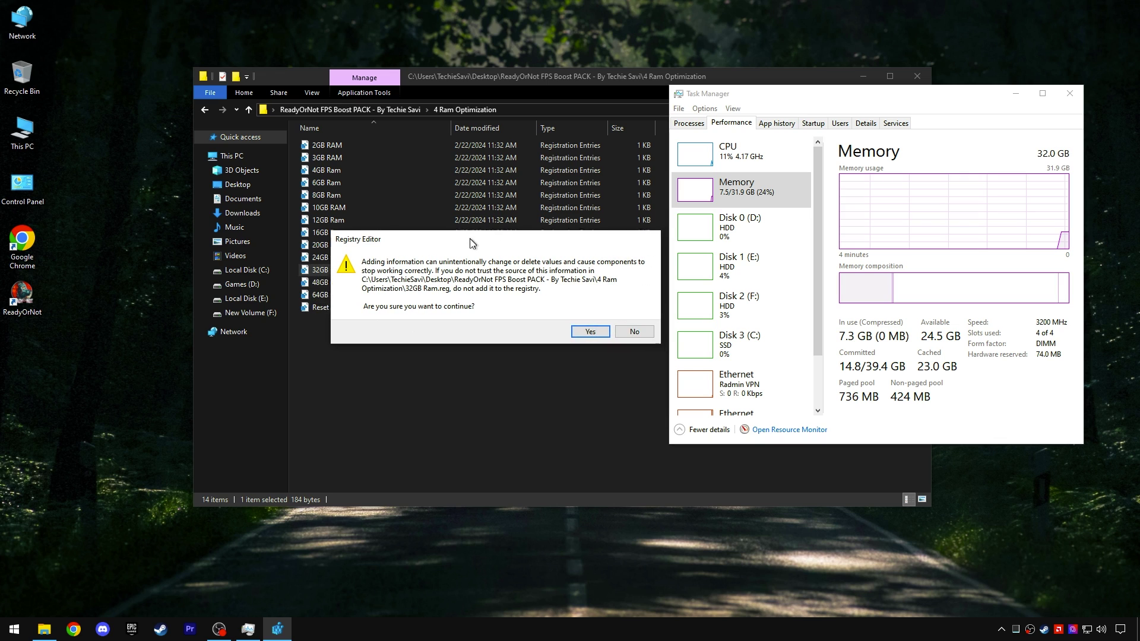
{"action": "left_click", "coordinate": [583, 333]}
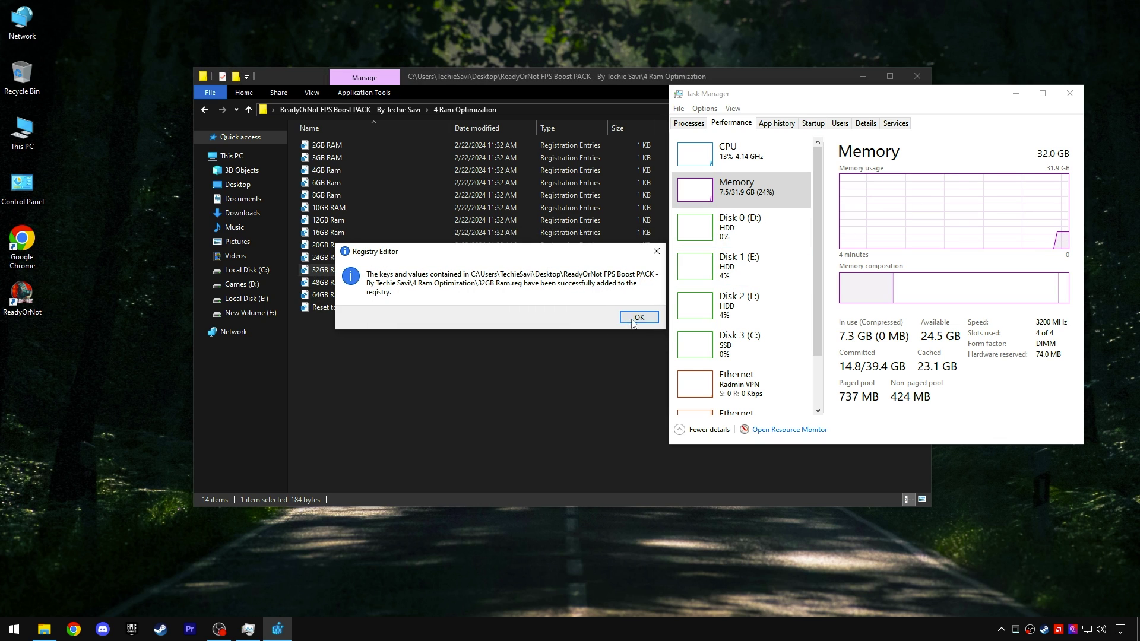
{"action": "left_click", "coordinate": [635, 321]}
{"action": "left_click", "coordinate": [1069, 94]}
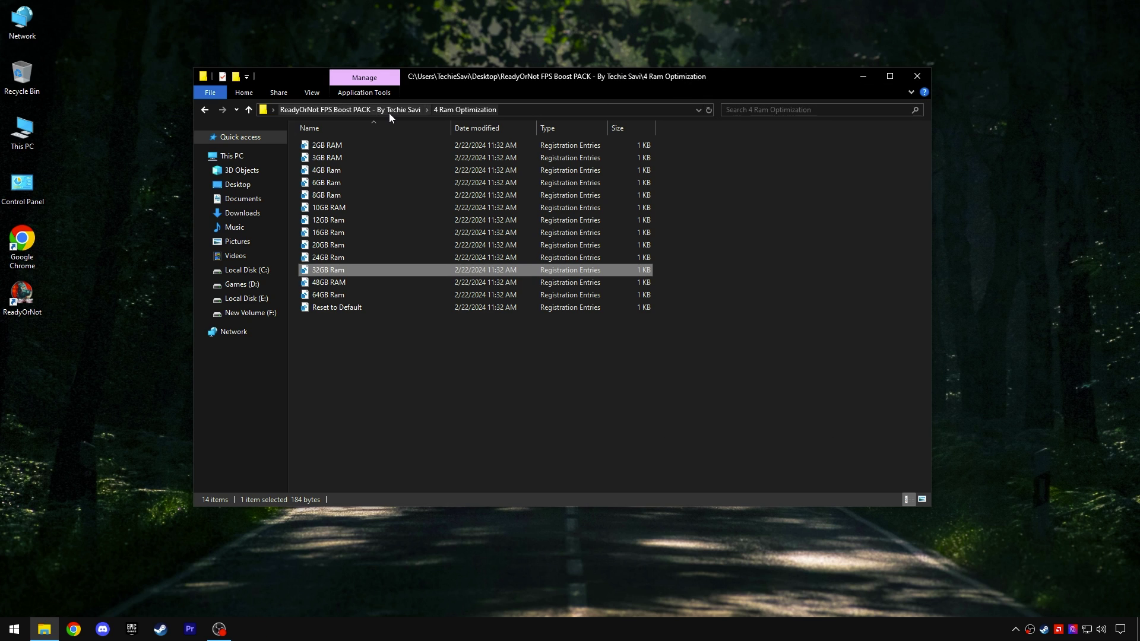
Step: Install ParkControl from the 5 CPU Booster folder in English, using the destination C:\Program Files\ParkControl
{"action": "left_click", "coordinate": [387, 110]}
{"action": "double_click", "coordinate": [336, 196]}
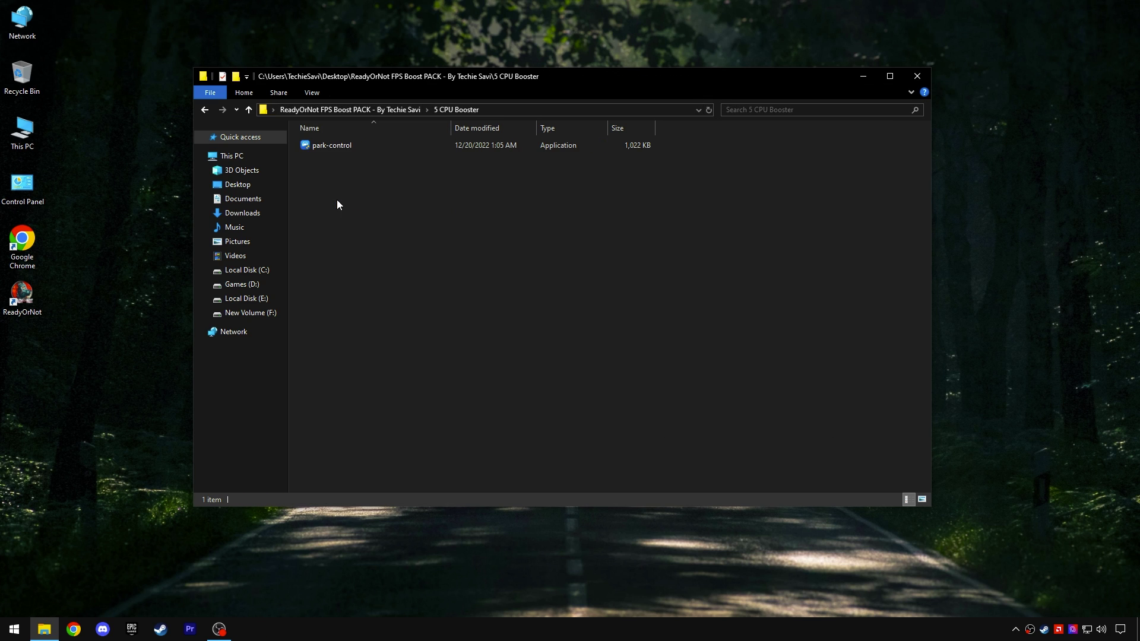
{"action": "right_click", "coordinate": [325, 145]}
{"action": "left_click", "coordinate": [350, 156]}
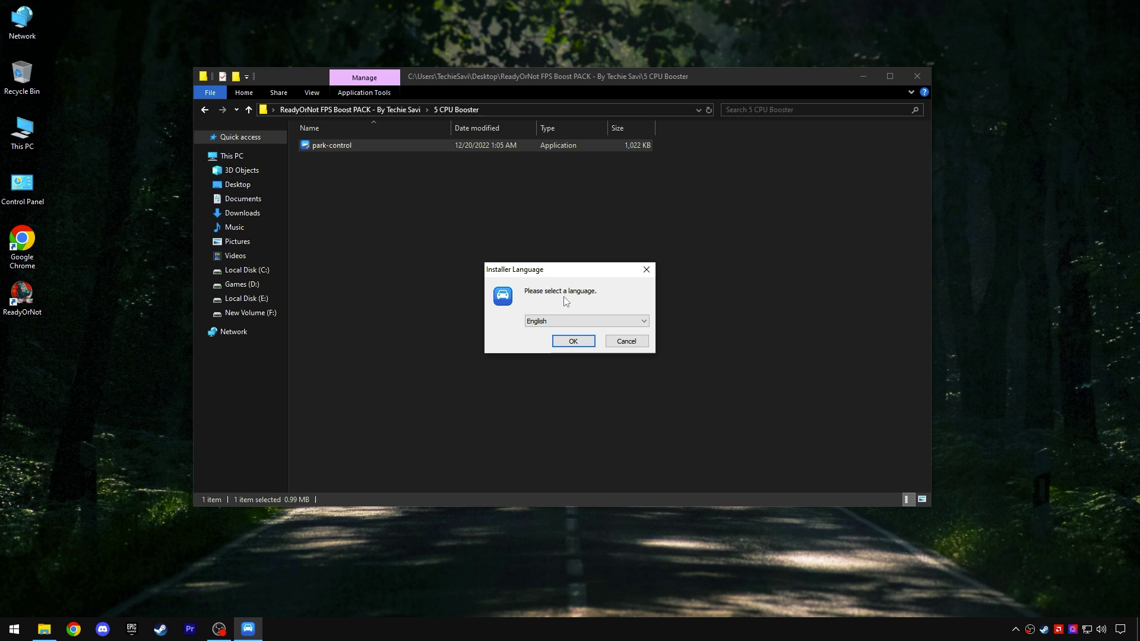
{"action": "left_click", "coordinate": [577, 340]}
{"action": "left_click", "coordinate": [647, 409]}
{"action": "left_click", "coordinate": [650, 411]}
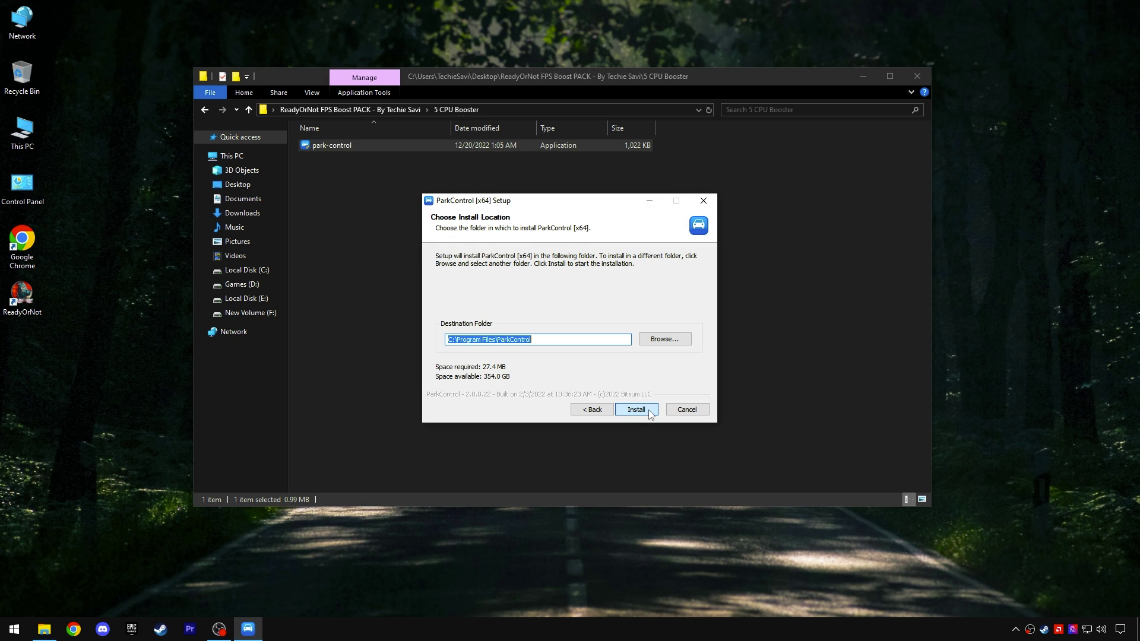
{"action": "left_click", "coordinate": [635, 410]}
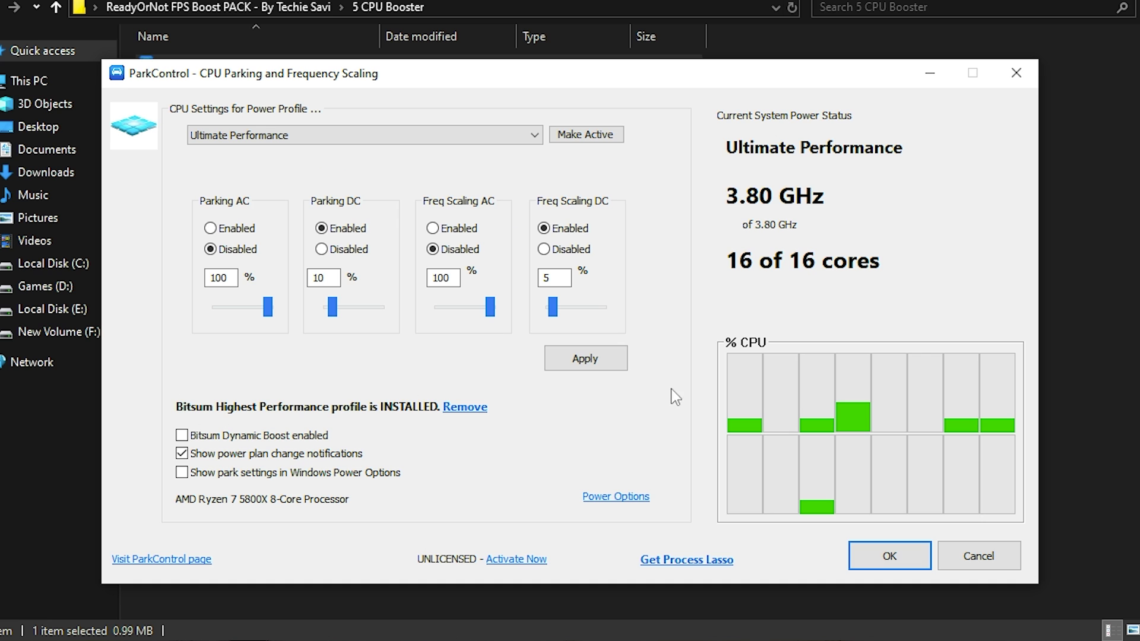
Step: Set Parking DC and Freq Scaling DC to 100% for the Ultimate Performance profile and turn off power plan change notifications
{"action": "left_click", "coordinate": [418, 134]}
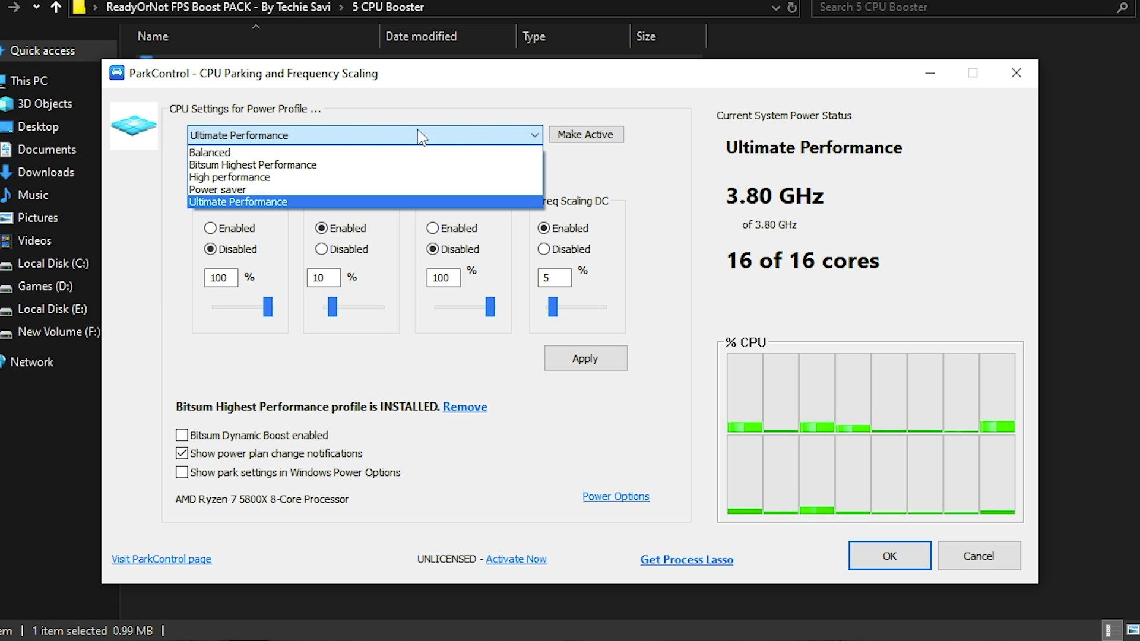
{"action": "left_click", "coordinate": [252, 203]}
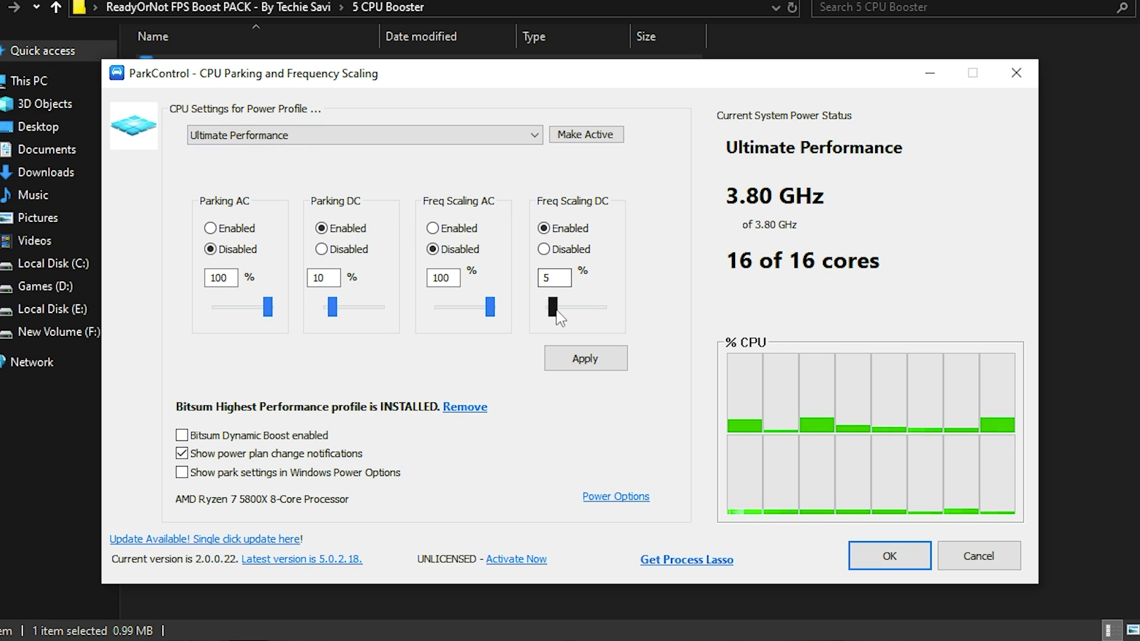
{"action": "left_click_drag", "start_coordinate": [552, 306], "coordinate": [600, 307]}
{"action": "left_click_drag", "start_coordinate": [332, 307], "coordinate": [344, 308]}
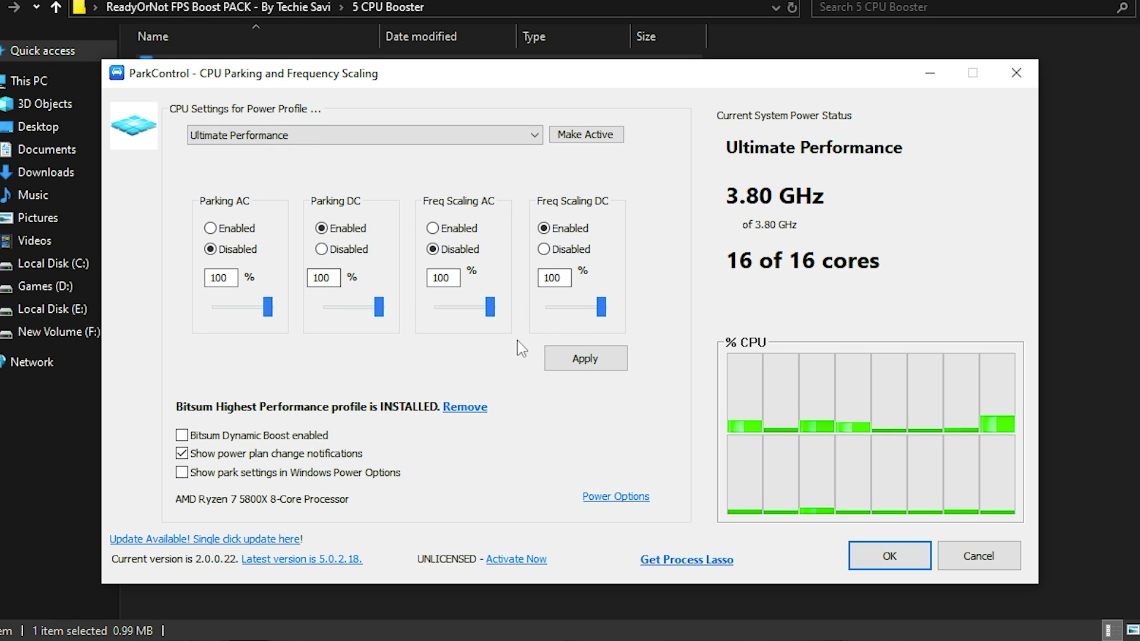
{"action": "left_click", "coordinate": [585, 358]}
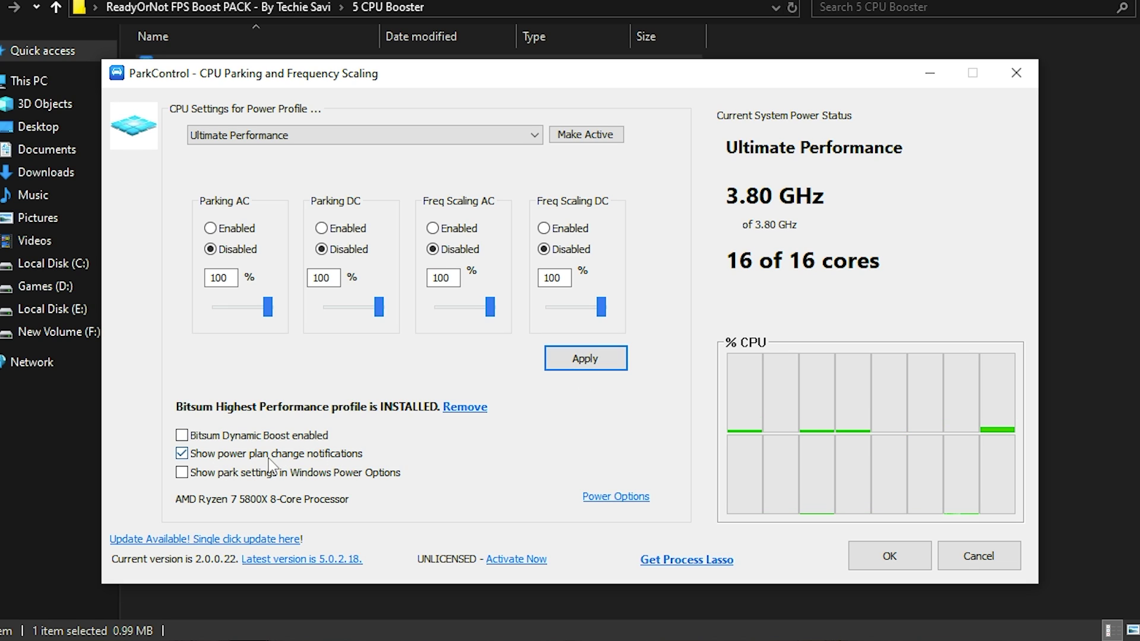
{"action": "left_click", "coordinate": [309, 459]}
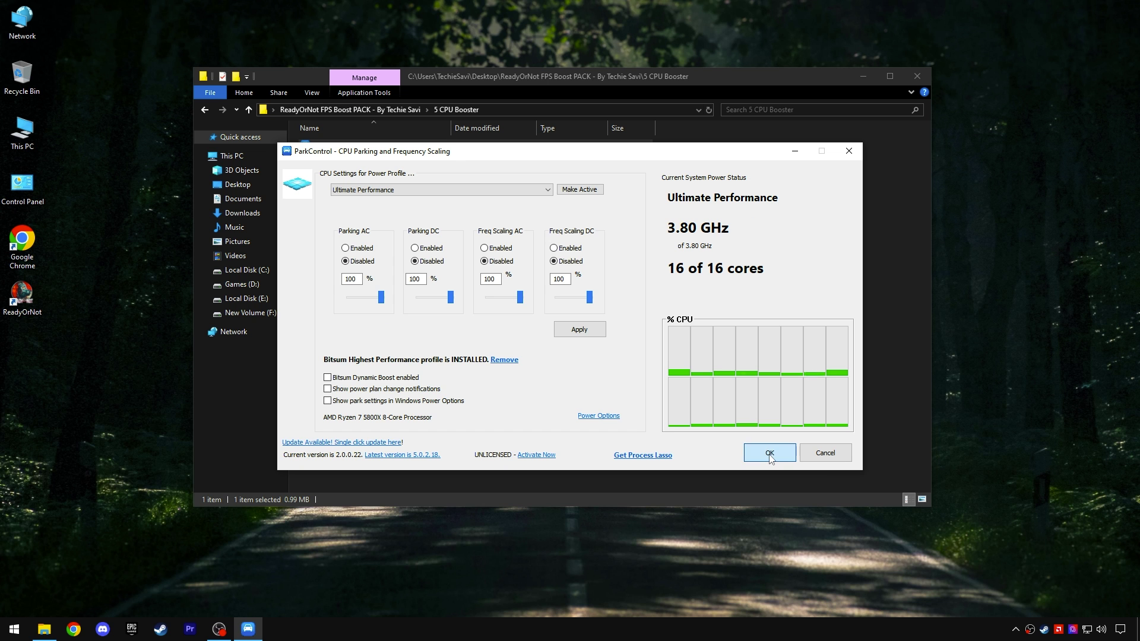
{"action": "left_click", "coordinate": [890, 556]}
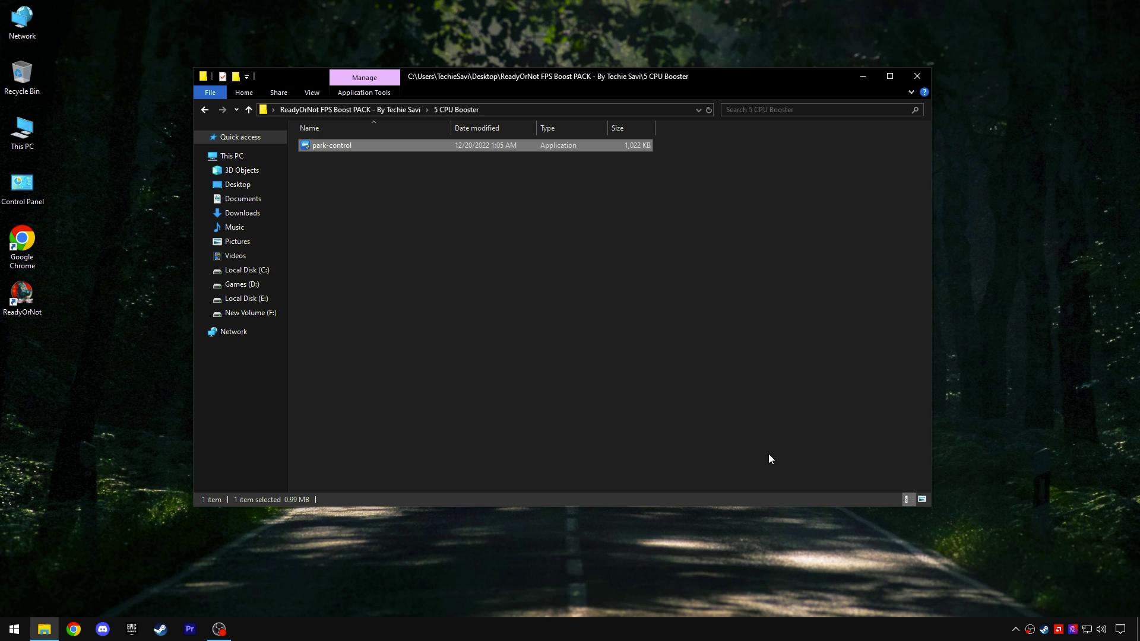
Step: Return to the ReadyOrNot FPS Boost PACK main folder and close its window
{"action": "left_click", "coordinate": [380, 109]}
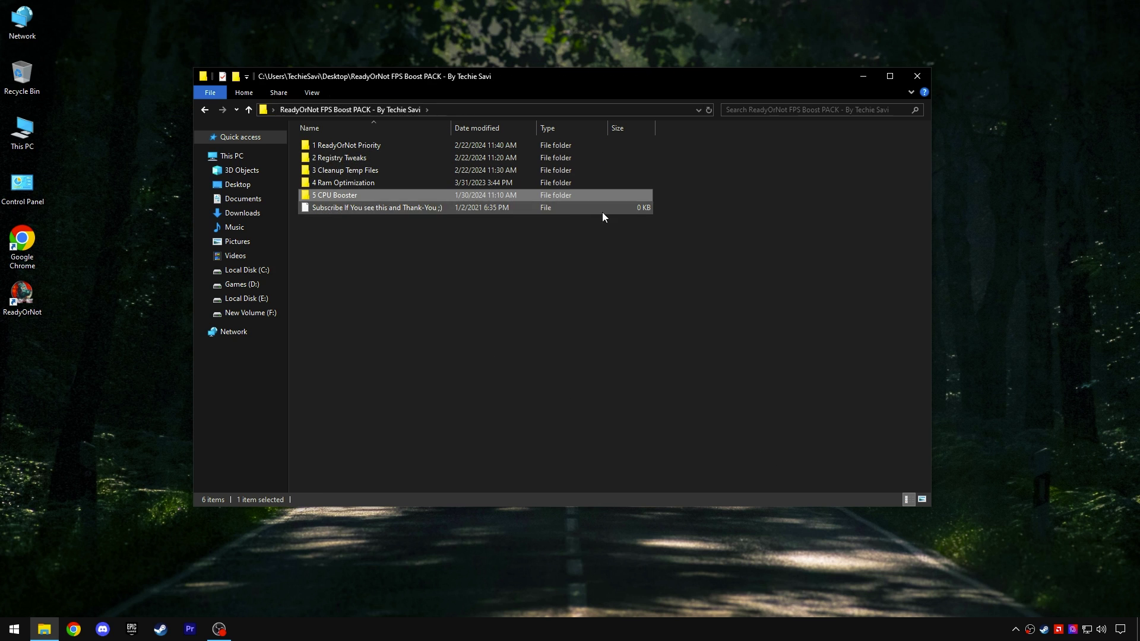
{"action": "left_click_drag", "start_coordinate": [712, 214], "coordinate": [562, 135]}
{"action": "left_click", "coordinate": [571, 172]}
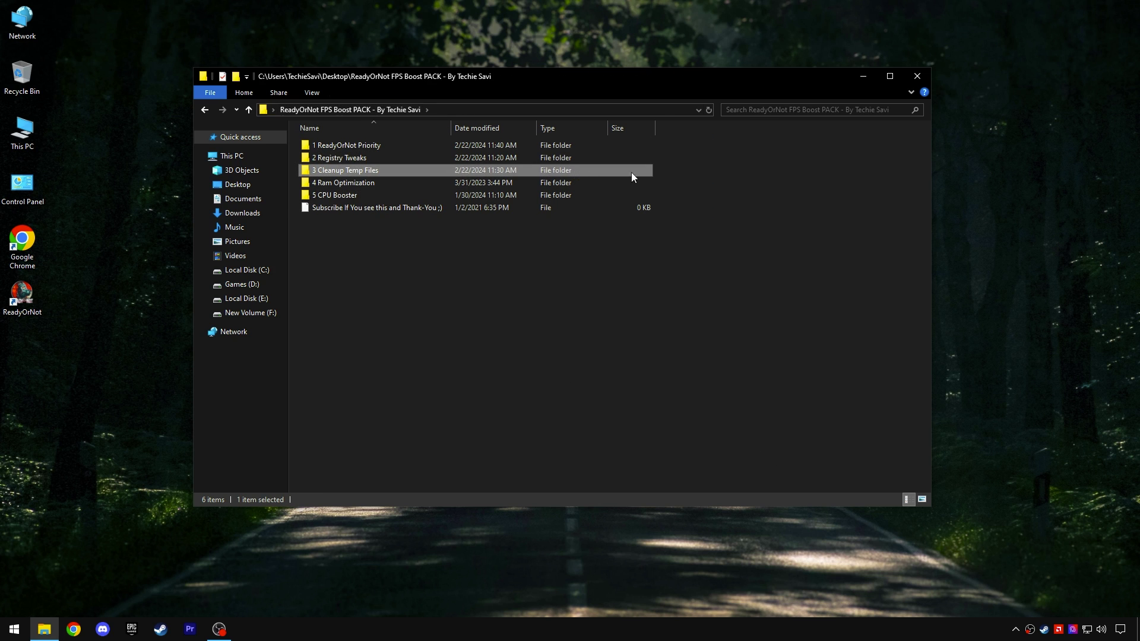
{"action": "left_click", "coordinate": [926, 79]}
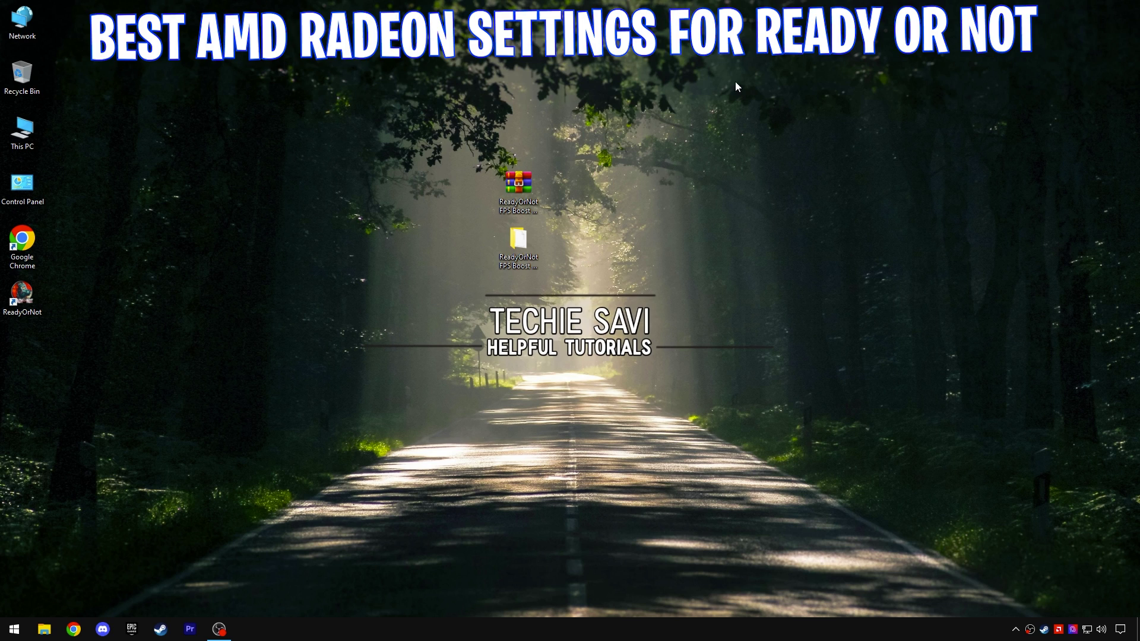
Step: Switch to AMD Software and open the ReadyOrNot game profile from the games library
{"action": "right_click", "coordinate": [413, 82]}
{"action": "left_click", "coordinate": [468, 90]}
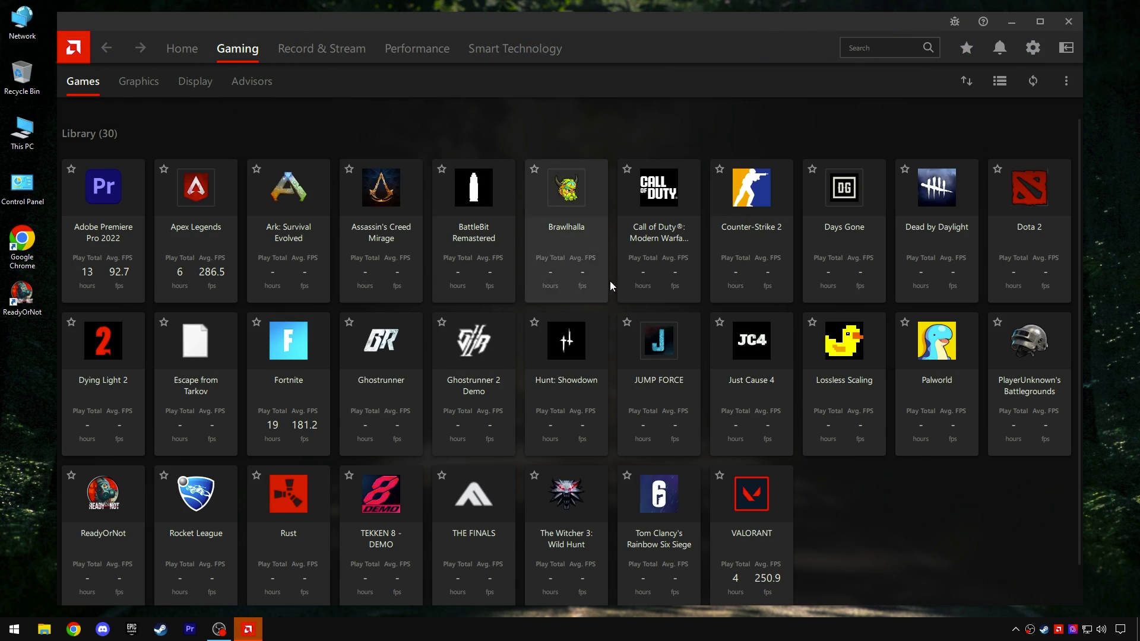
{"action": "left_click", "coordinate": [113, 505]}
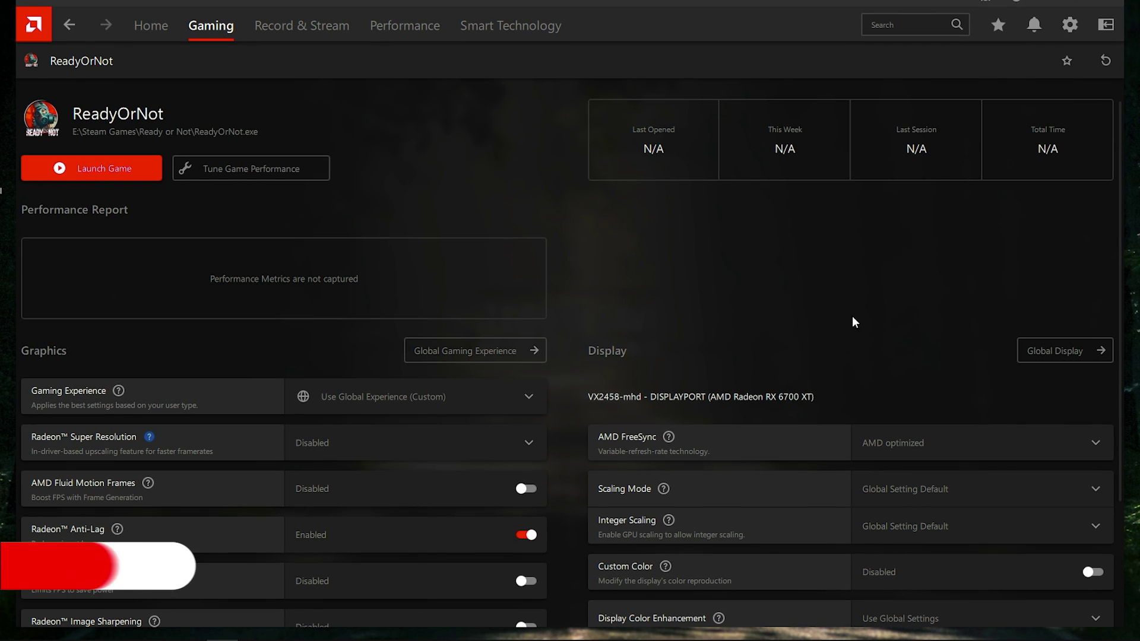
Step: Set Radeon Super Resolution to Disabled and Radeon Anti-Lag to Enabled in the ReadyOrNot graphics settings
{"action": "left_click_drag", "start_coordinate": [1114, 236], "coordinate": [1109, 391]}
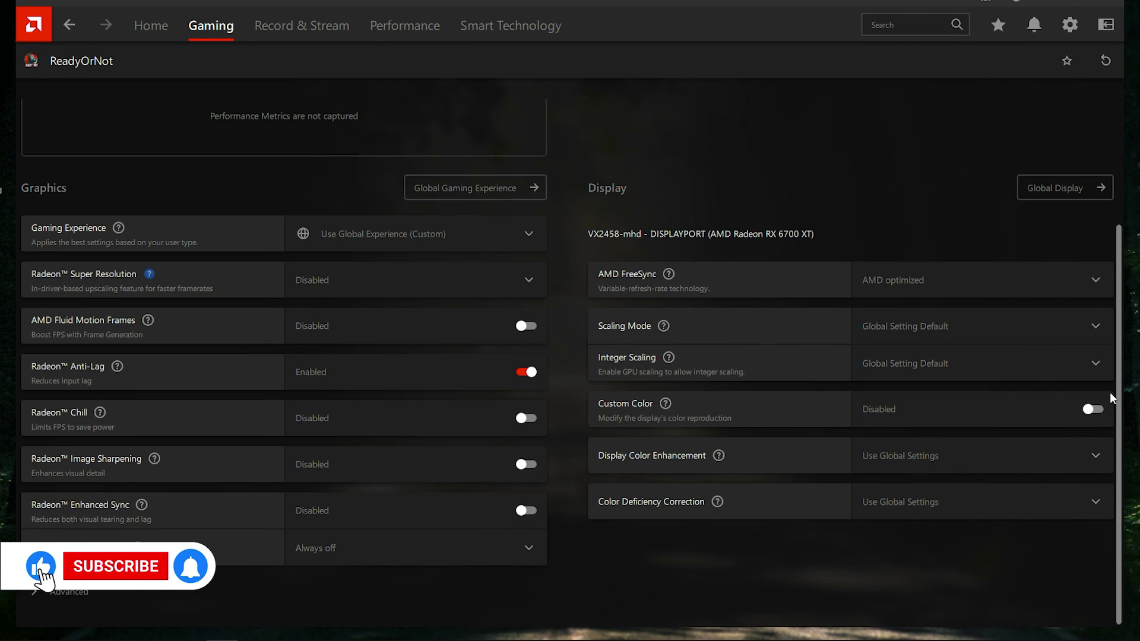
{"action": "left_click", "coordinate": [316, 283]}
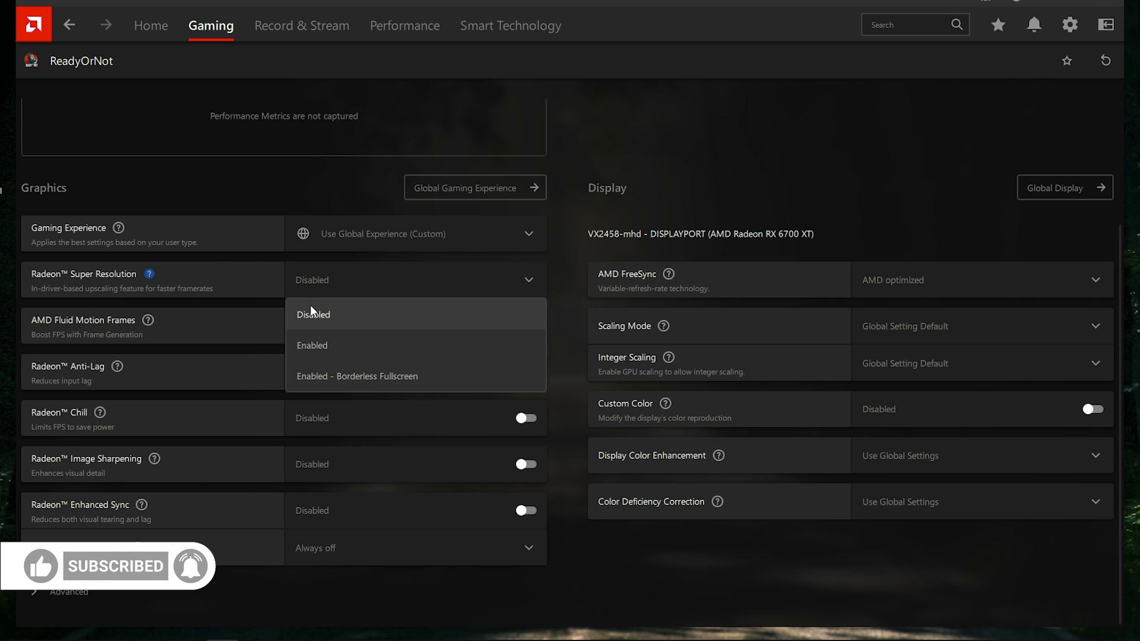
{"action": "left_click", "coordinate": [345, 289]}
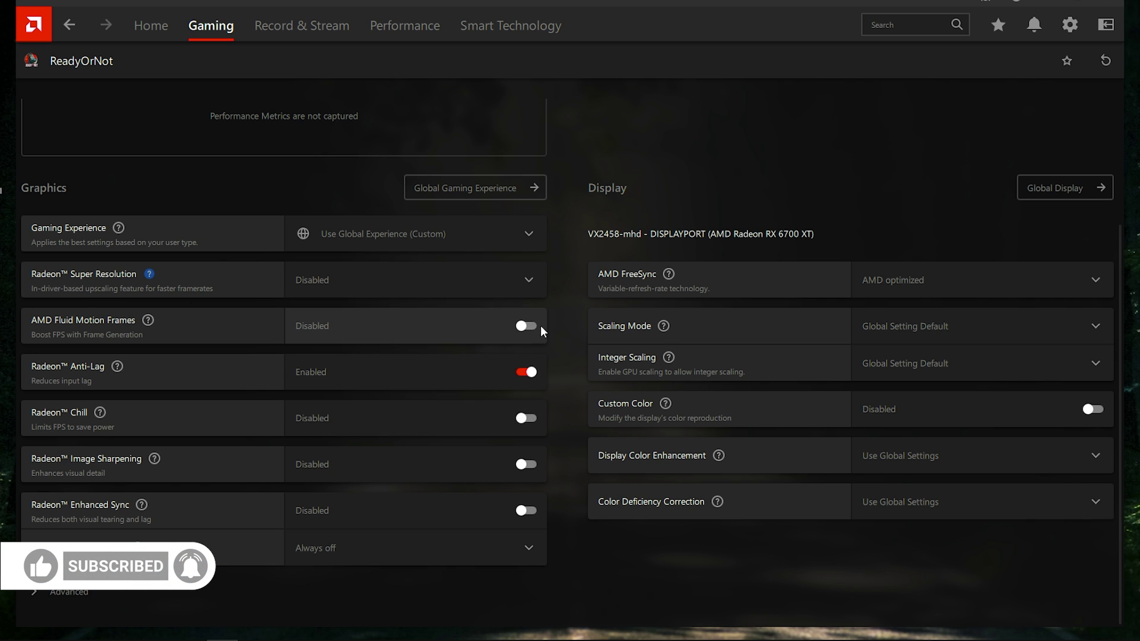
{"action": "left_click", "coordinate": [526, 373]}
{"action": "left_click", "coordinate": [524, 374]}
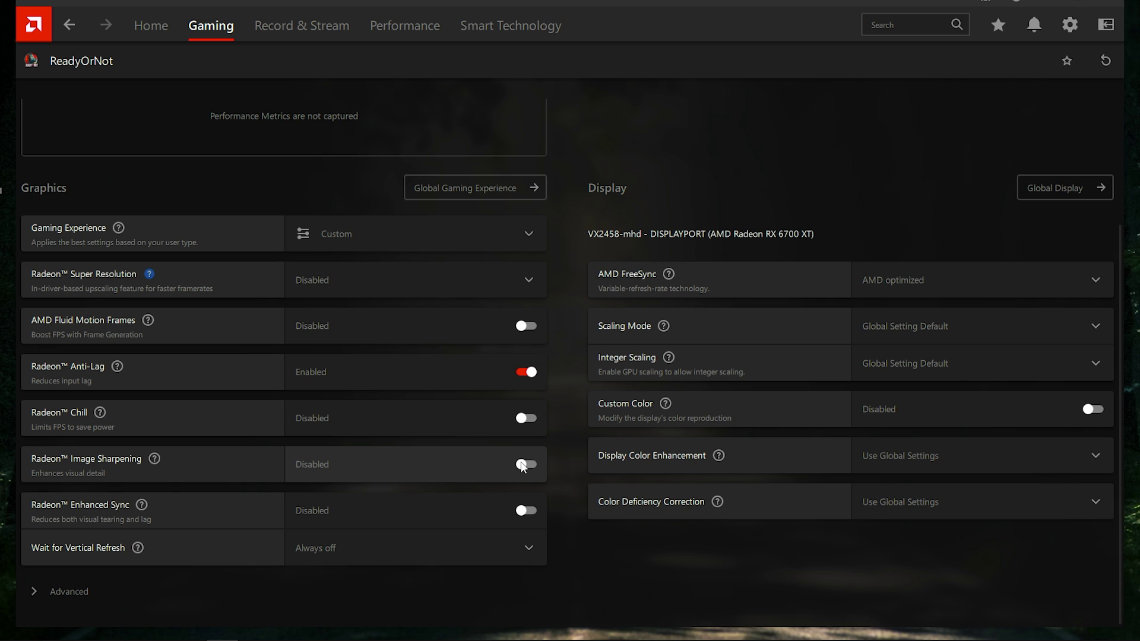
Step: Set Wait for Vertical Refresh to Always off and expand the Advanced graphics settings
{"action": "left_click", "coordinate": [505, 545]}
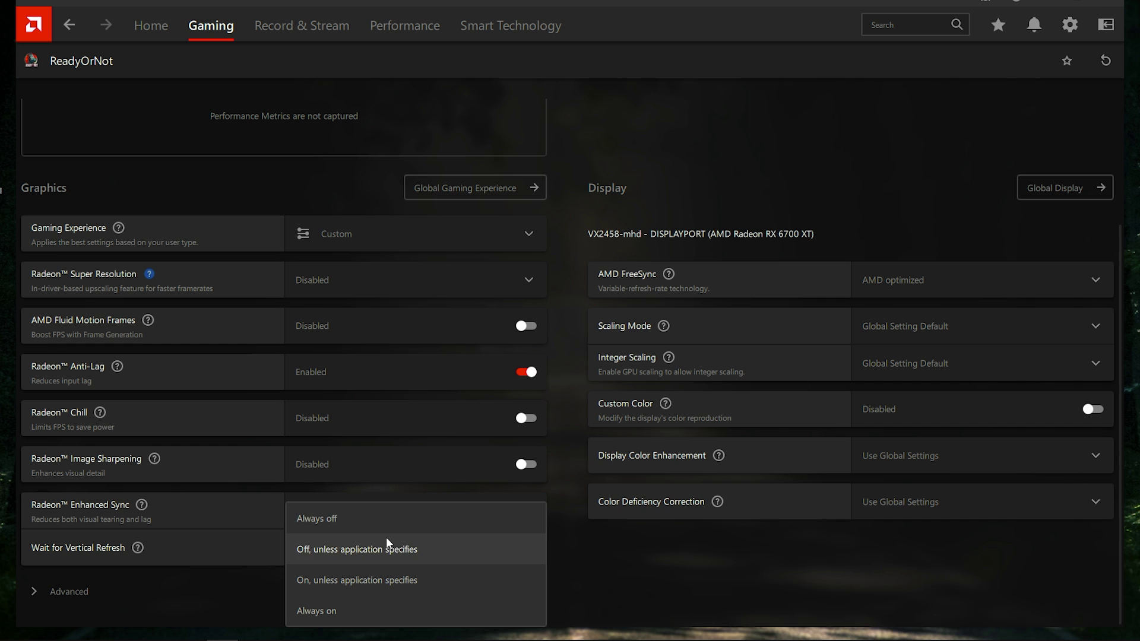
{"action": "left_click", "coordinate": [321, 523]}
{"action": "left_click", "coordinate": [84, 577]}
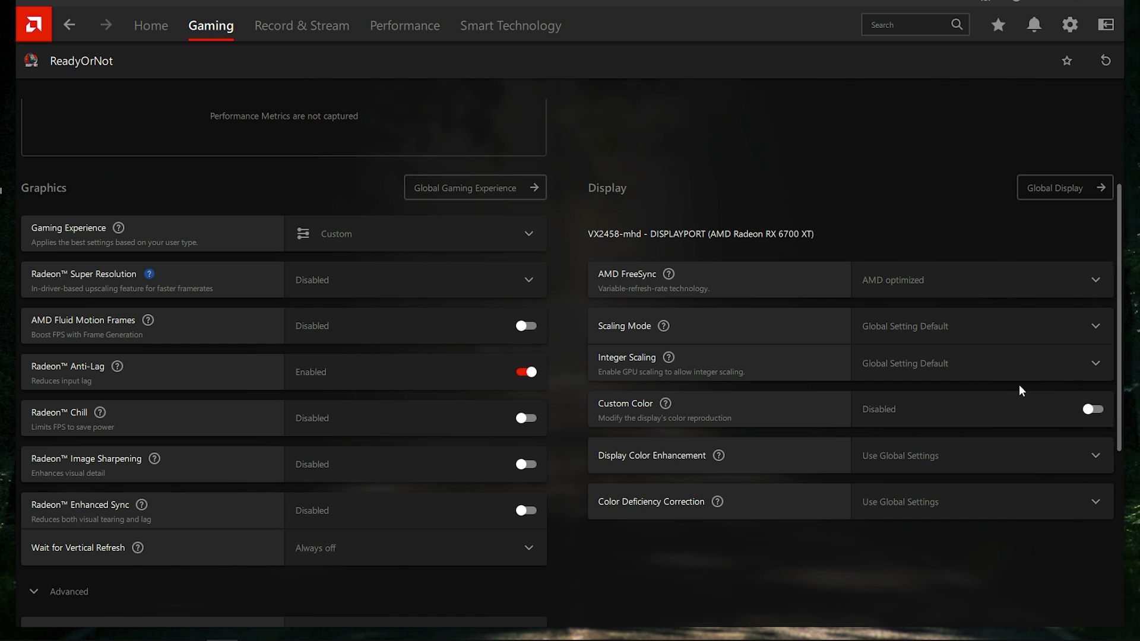
Step: Set Anti-Aliasing to Use application settings and Anti-Aliasing Method to Multisampling in the advanced graphics settings
{"action": "left_click_drag", "start_coordinate": [1120, 372], "coordinate": [1099, 536]}
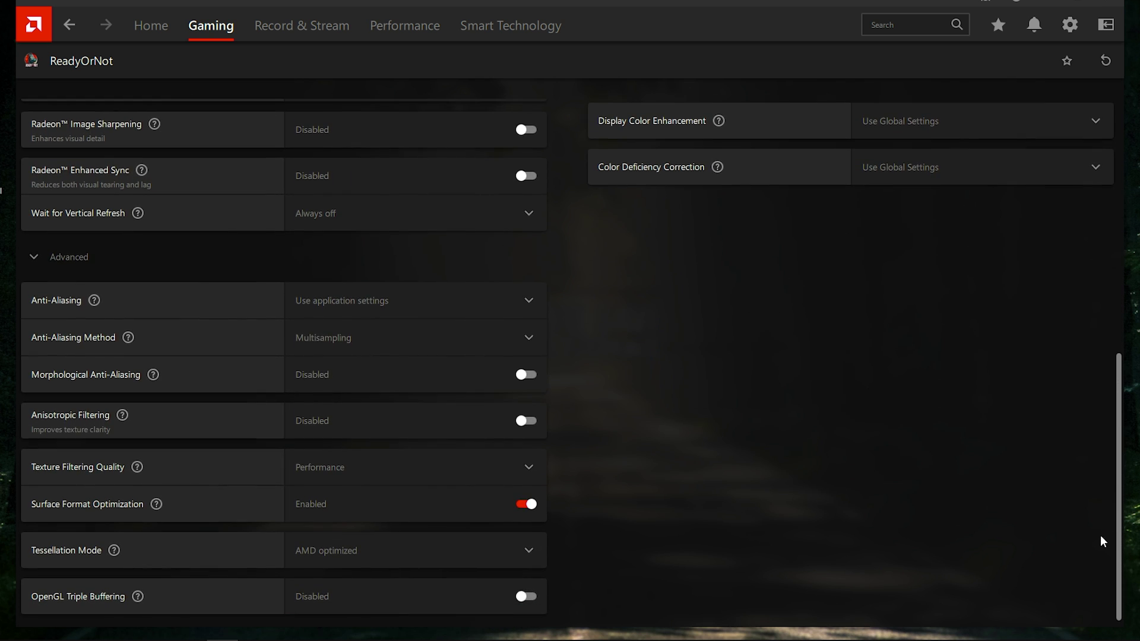
{"action": "left_click", "coordinate": [354, 314]}
{"action": "left_click", "coordinate": [342, 334]}
{"action": "left_click", "coordinate": [341, 339]}
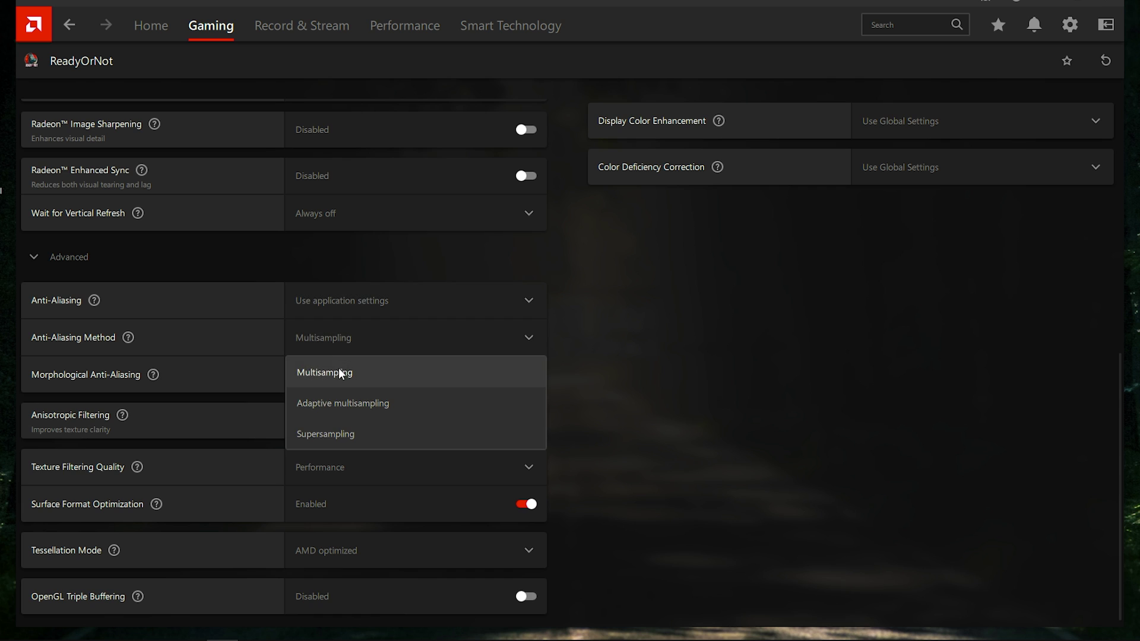
{"action": "left_click", "coordinate": [384, 364]}
Step: Enable Anisotropic Filtering and set its level to 2x
{"action": "scroll", "coordinate": [356, 416], "scroll_direction": "down", "scroll_amount": 1}
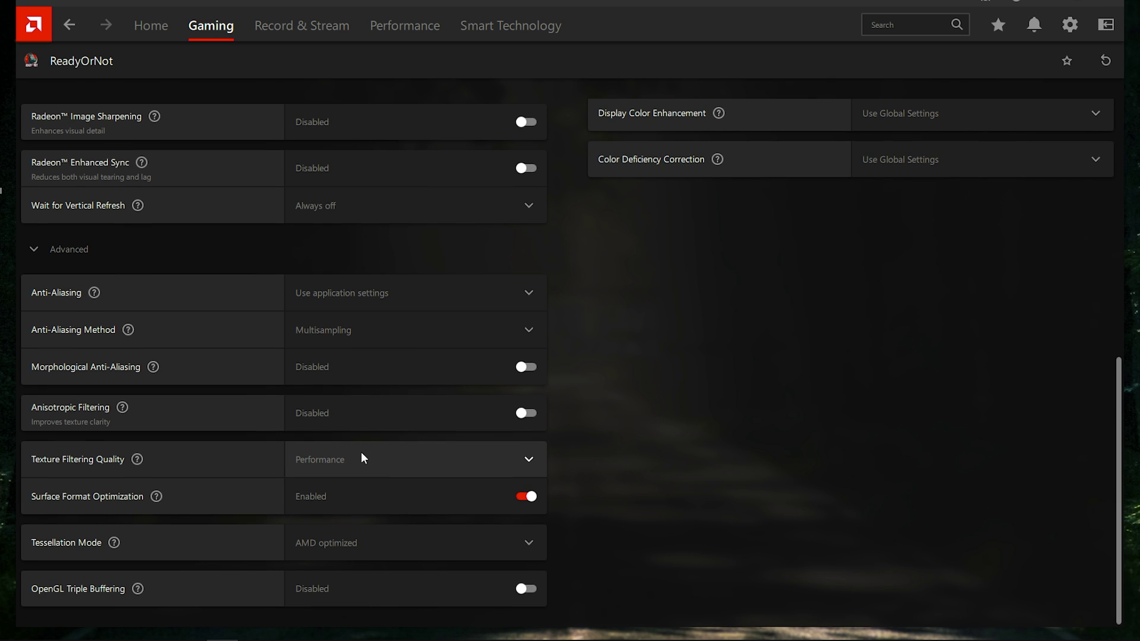
{"action": "left_click", "coordinate": [441, 419]}
{"action": "left_click", "coordinate": [327, 405]}
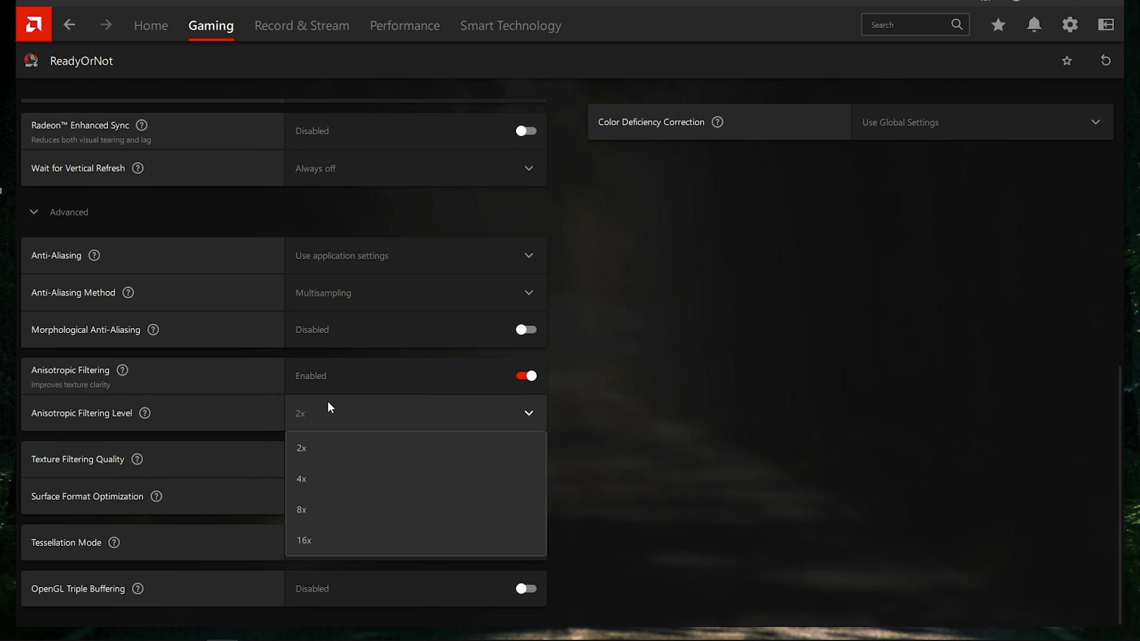
{"action": "left_click", "coordinate": [310, 445]}
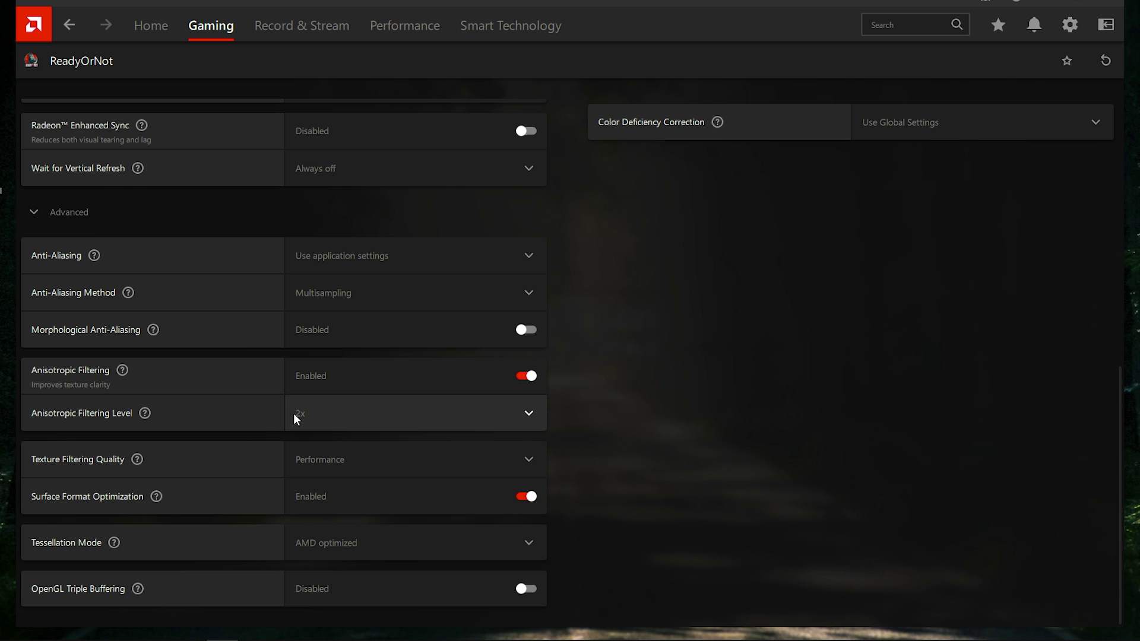
Step: Set Texture Filtering Quality to Performance and Tessellation Mode to AMD optimized, leaving Surface Format Optimization enabled
{"action": "left_click", "coordinate": [326, 466]}
{"action": "left_click", "coordinate": [322, 555]}
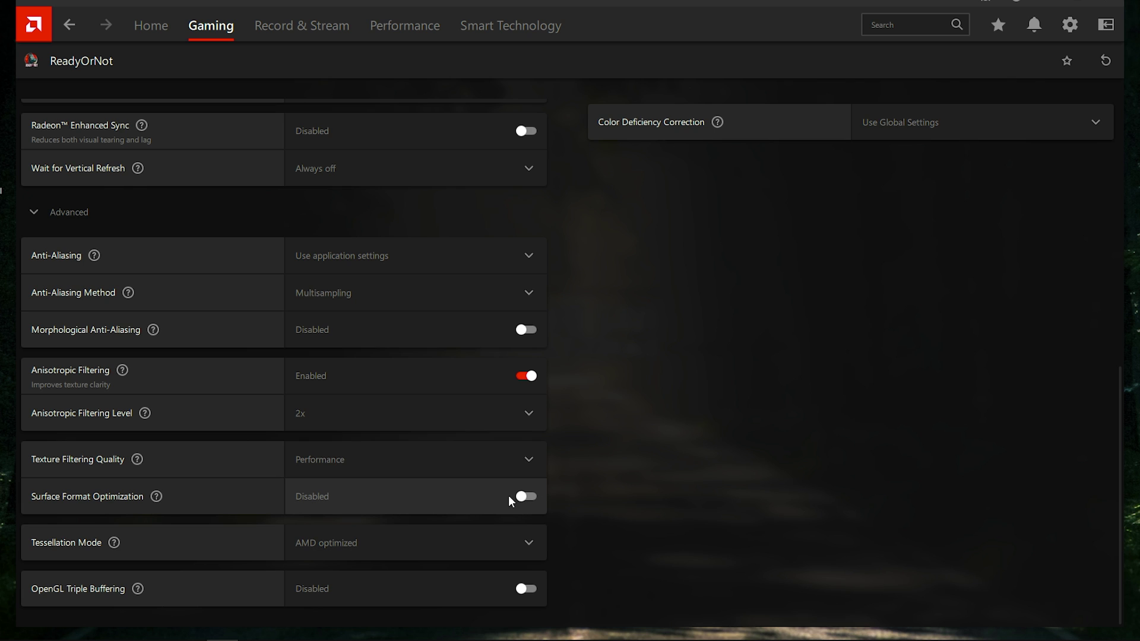
{"action": "left_click", "coordinate": [418, 535]}
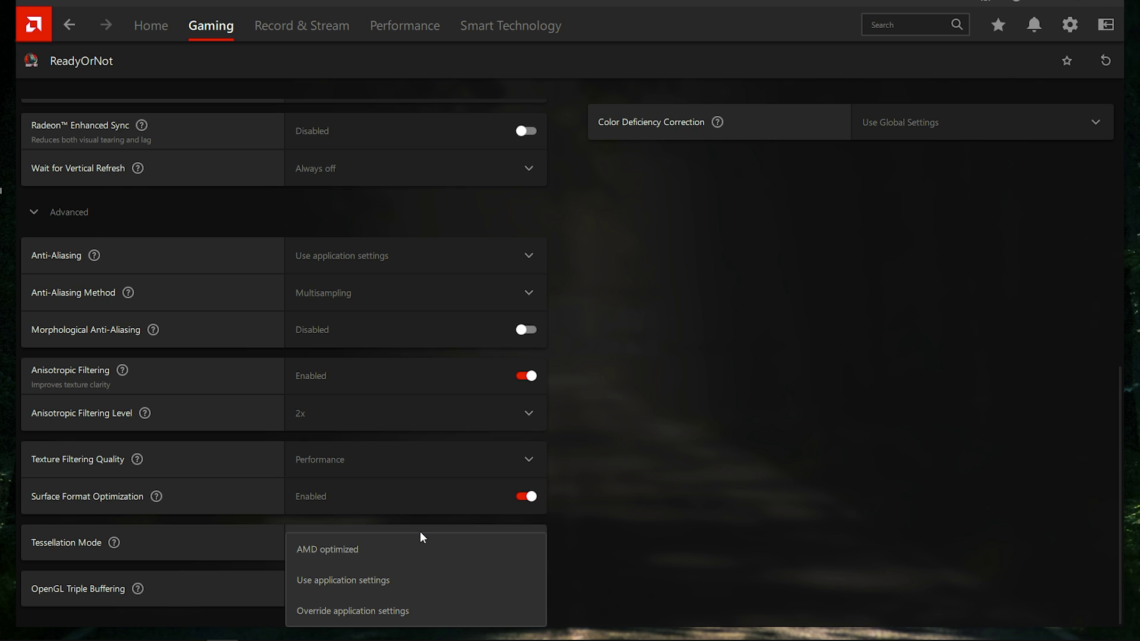
{"action": "left_click", "coordinate": [376, 538]}
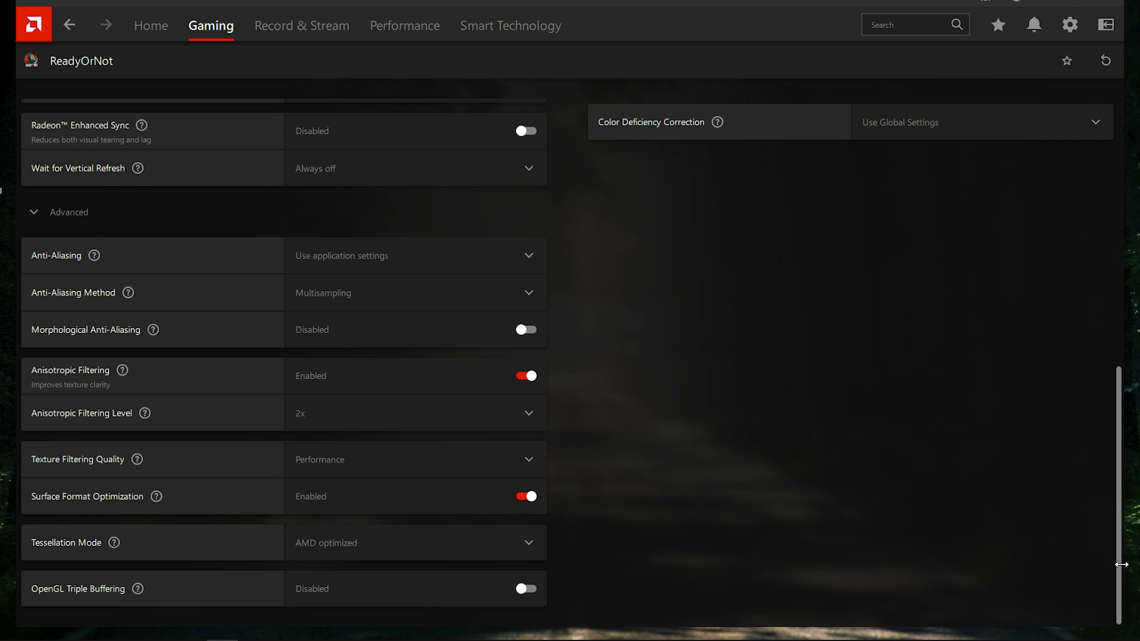
Step: Set Display Color Enhancement and Color Deficiency Correction to Disabled in the Display settings
{"action": "left_click_drag", "start_coordinate": [1118, 562], "coordinate": [1119, 406]}
{"action": "left_click", "coordinate": [906, 403]}
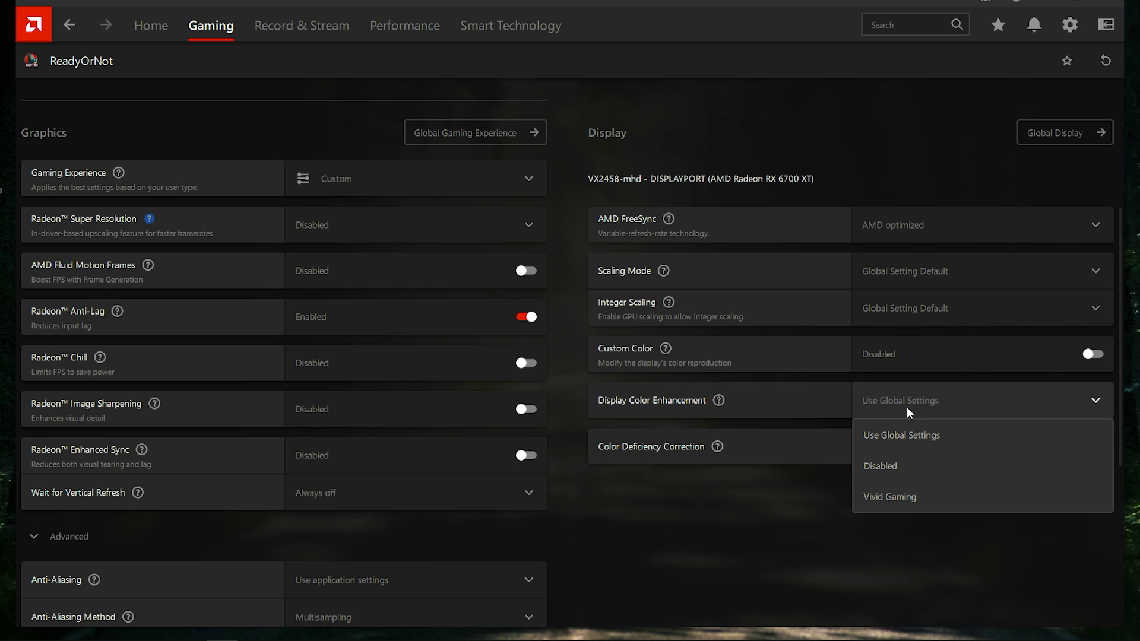
{"action": "left_click", "coordinate": [897, 461]}
{"action": "left_click", "coordinate": [888, 436]}
{"action": "left_click", "coordinate": [887, 510]}
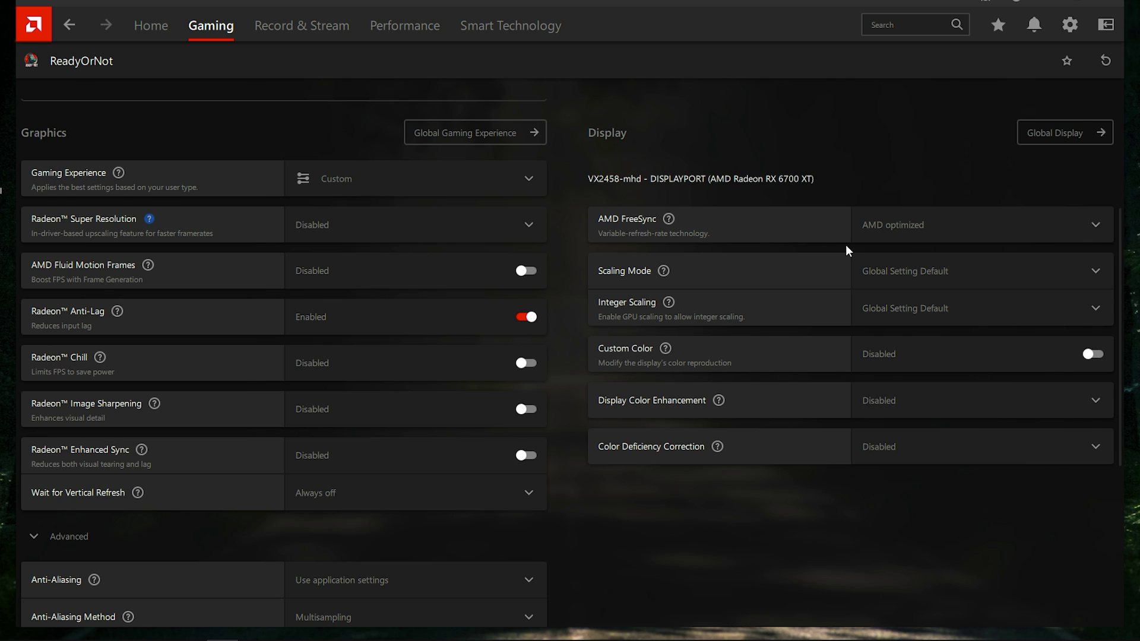
Step: Set AMD FreeSync to AMD optimized and close AMD Software from its Home page
{"action": "left_click", "coordinate": [878, 232]}
{"action": "left_click", "coordinate": [889, 256]}
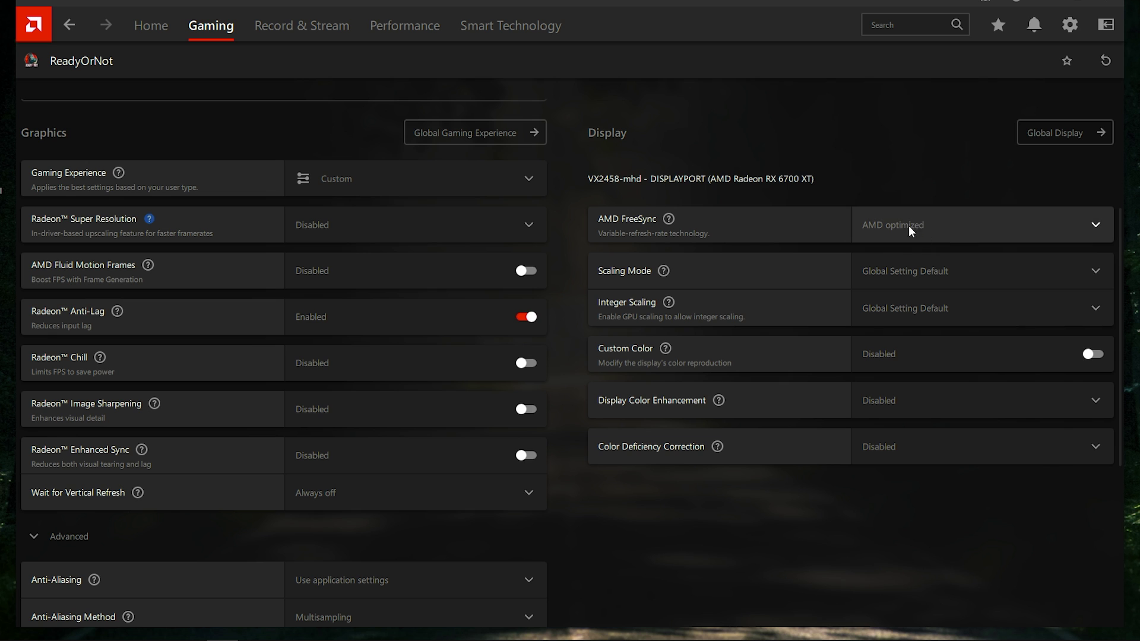
{"action": "left_click_drag", "start_coordinate": [1118, 349], "coordinate": [1112, 191]}
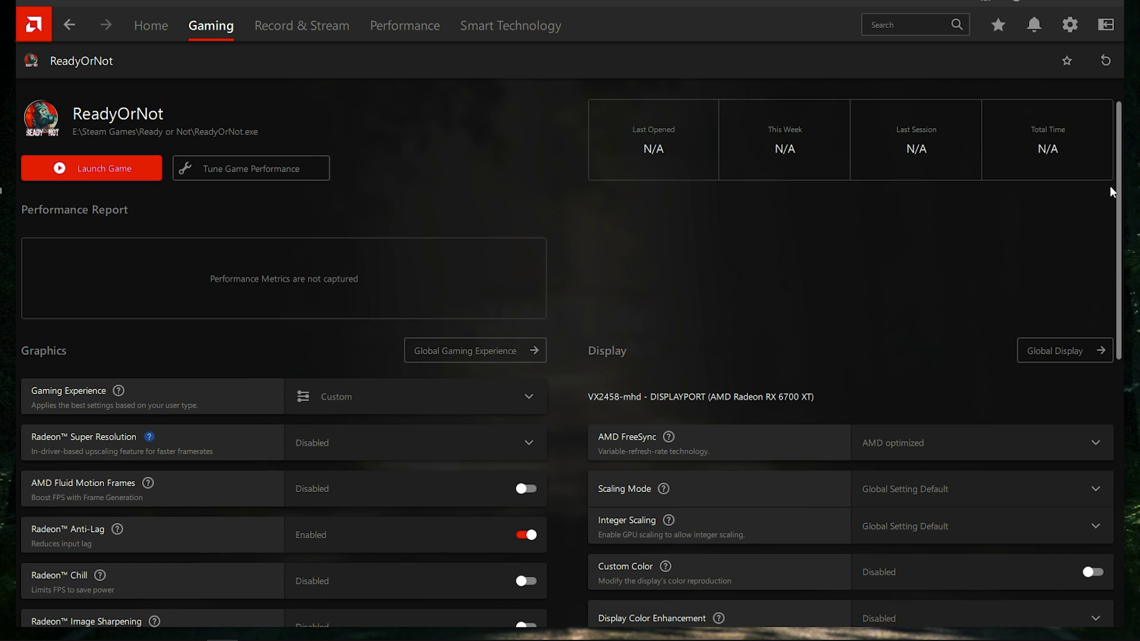
{"action": "left_click", "coordinate": [150, 26]}
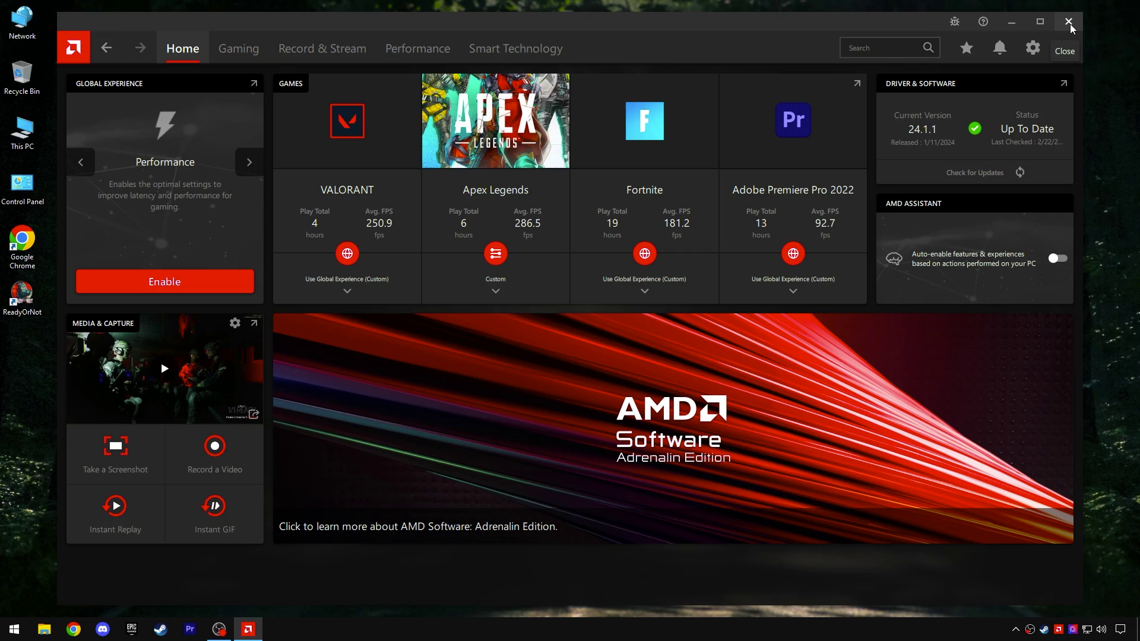
{"action": "left_click", "coordinate": [1069, 24]}
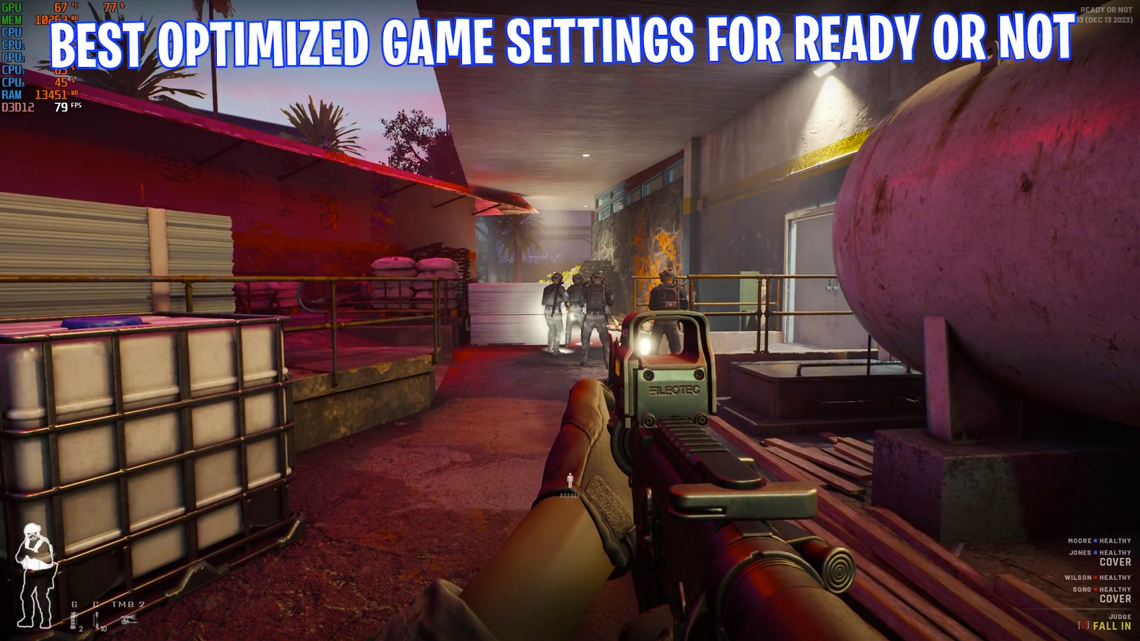
Step: Switch to Ready or Not and open its graphics options, keeping Resolution Scale at 100%
{"action": "key", "text": "Escape"}
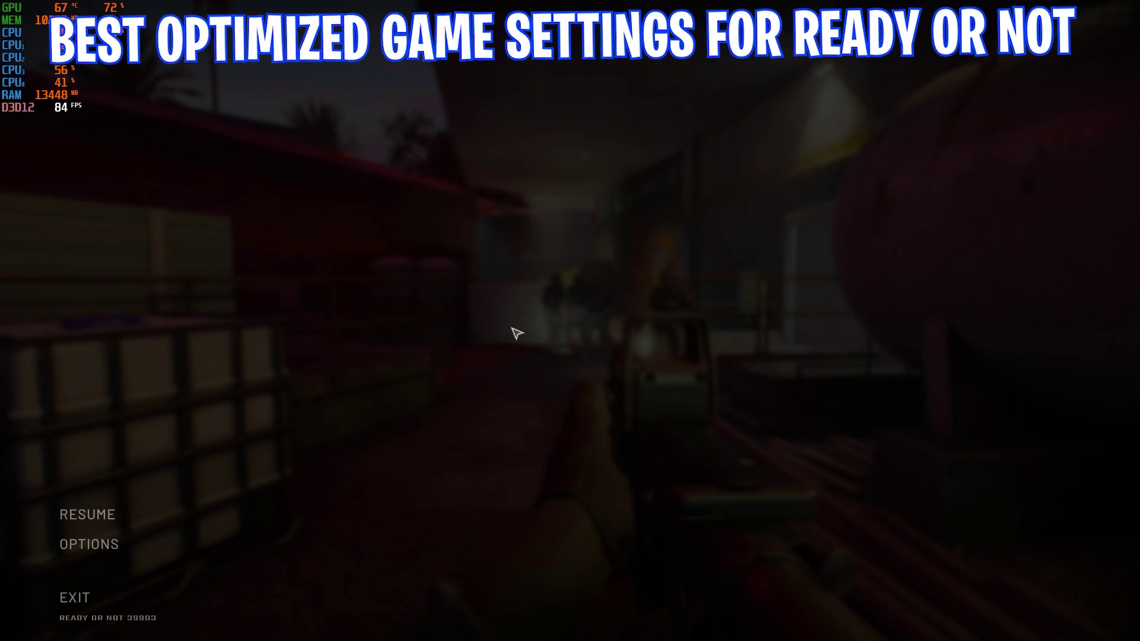
{"action": "left_click", "coordinate": [89, 544]}
{"action": "left_click", "coordinate": [127, 70]}
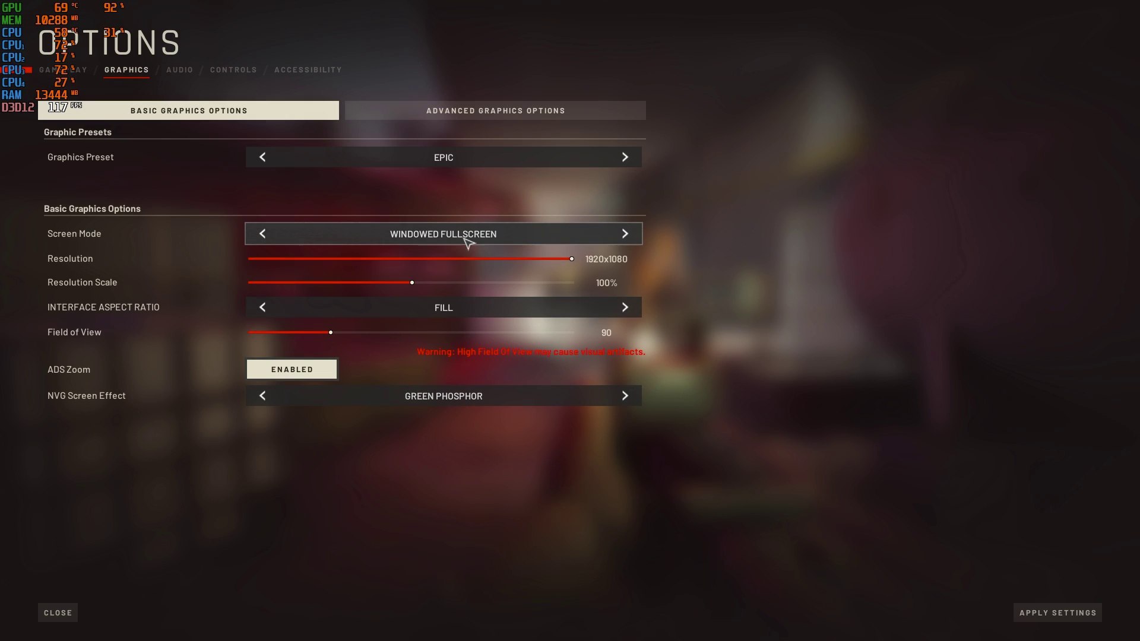
{"action": "left_click_drag", "start_coordinate": [412, 283], "coordinate": [399, 283]}
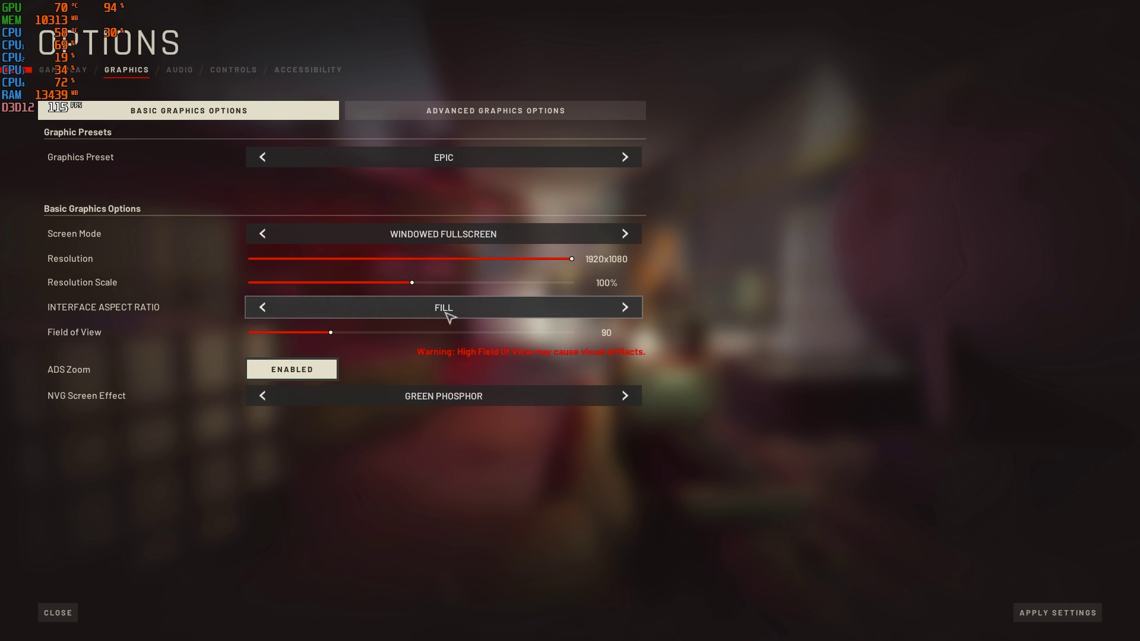
Step: Set Texture Quality and Shadow Quality to Low in the advanced graphics options
{"action": "left_click", "coordinate": [449, 113]}
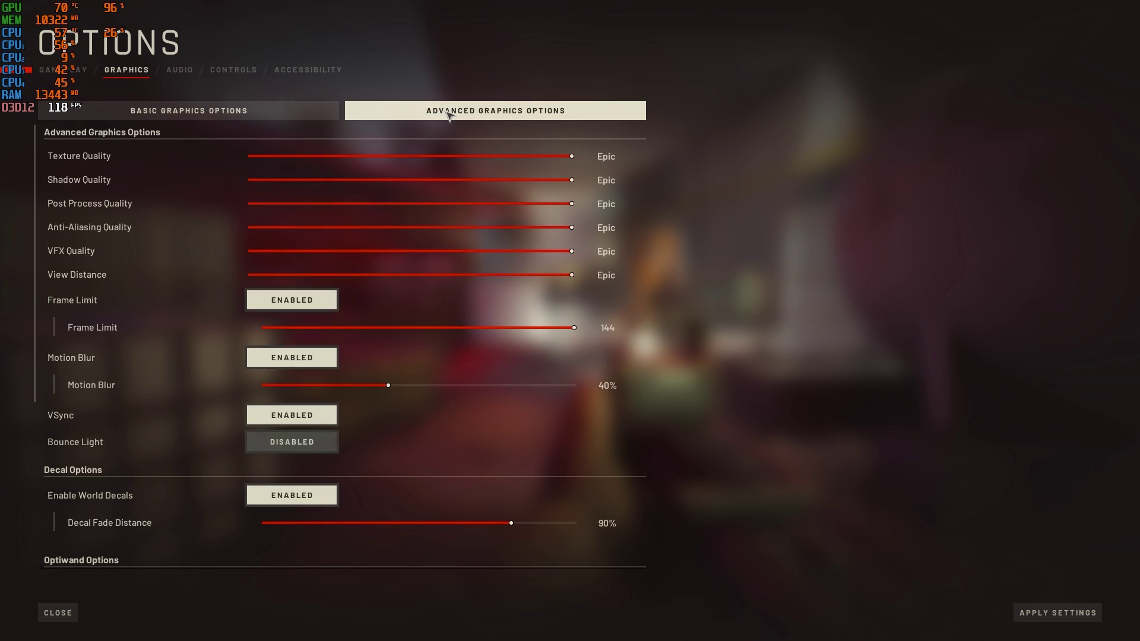
{"action": "left_click", "coordinate": [408, 157]}
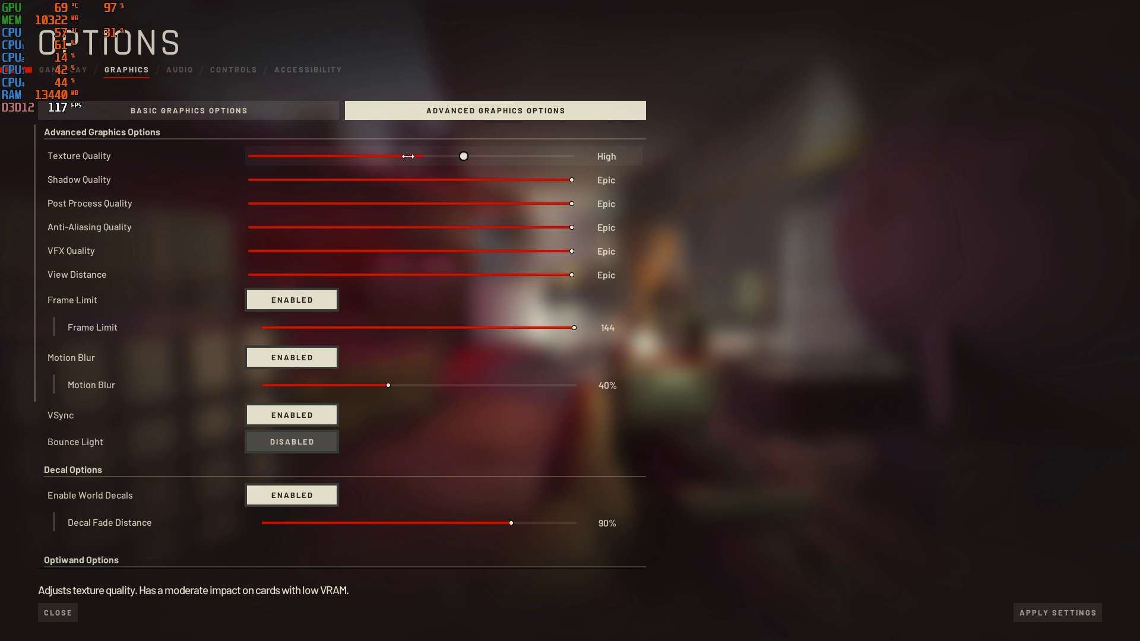
{"action": "left_click", "coordinate": [323, 180]}
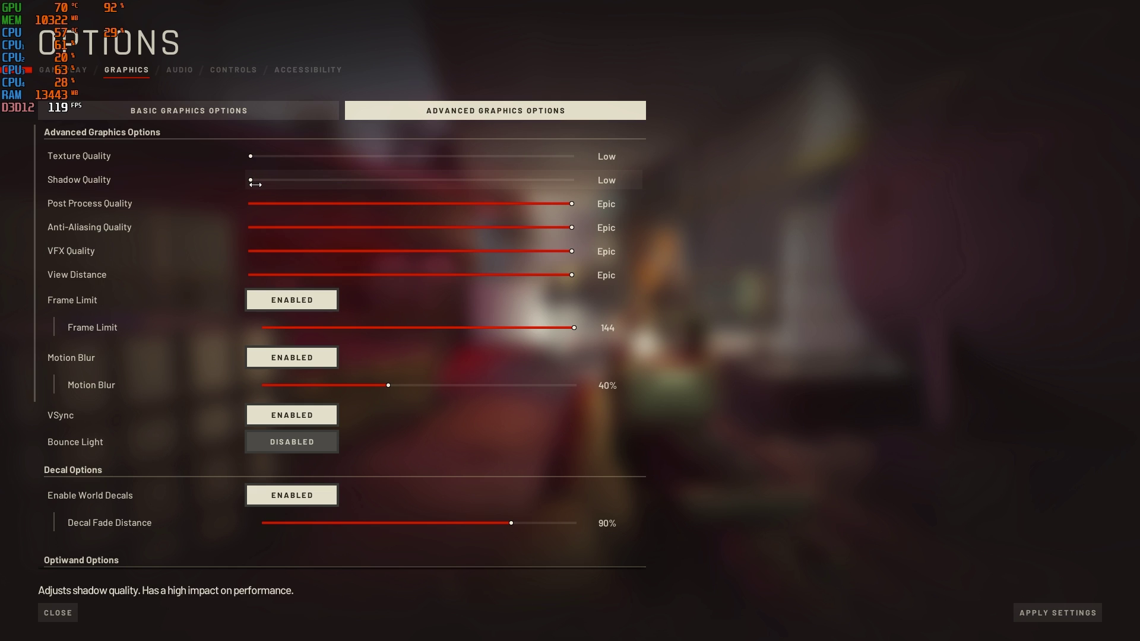
Step: Set Post Process Quality, Anti-Aliasing Quality and View Distance to Medium, and VFX Quality to Low
{"action": "left_click", "coordinate": [310, 204]}
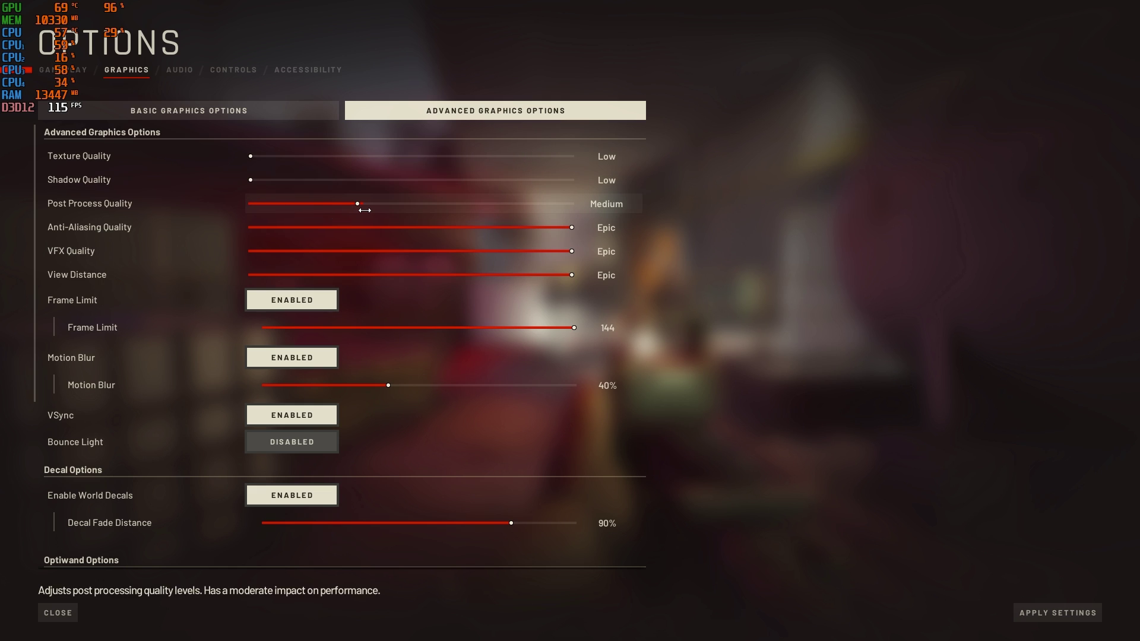
{"action": "left_click", "coordinate": [347, 229]}
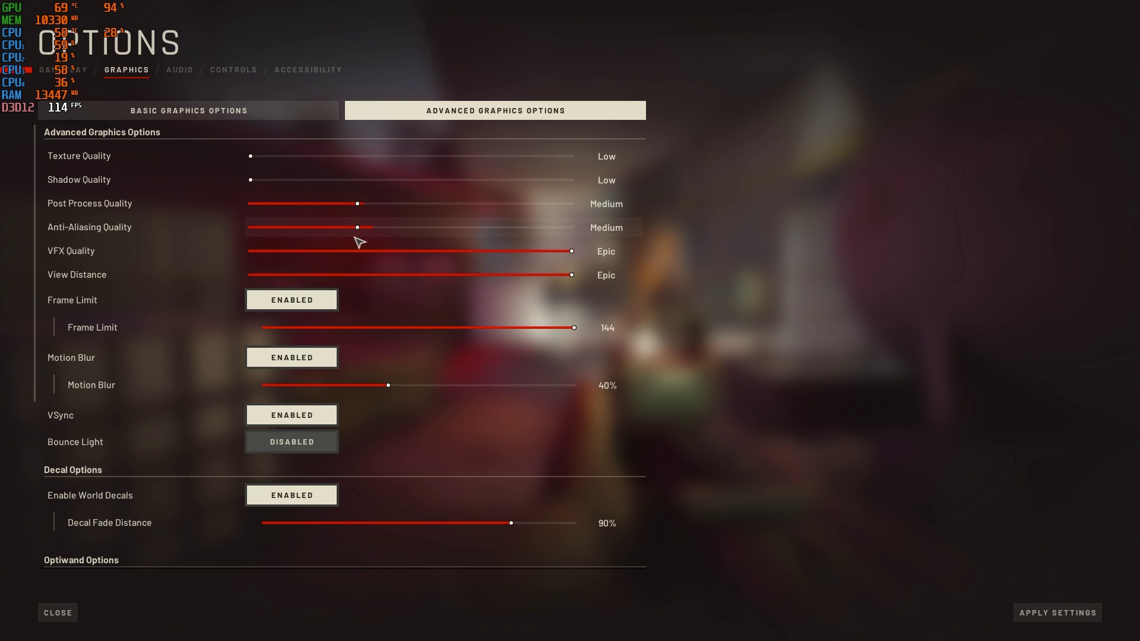
{"action": "left_click_drag", "start_coordinate": [384, 253], "coordinate": [153, 275]}
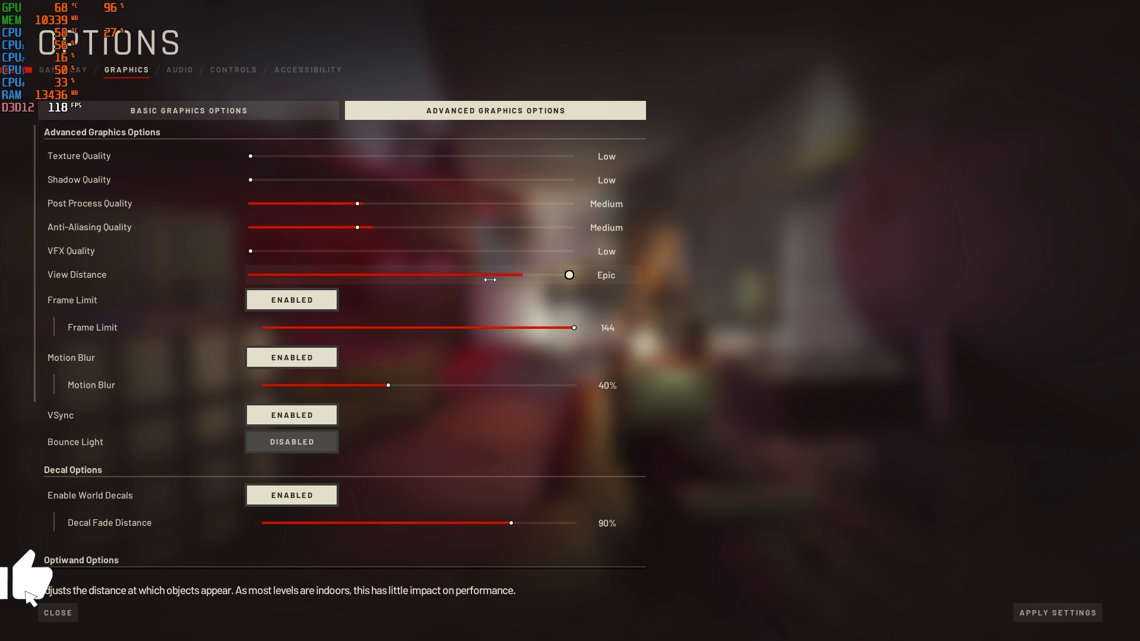
{"action": "left_click_drag", "start_coordinate": [571, 275], "coordinate": [358, 279]}
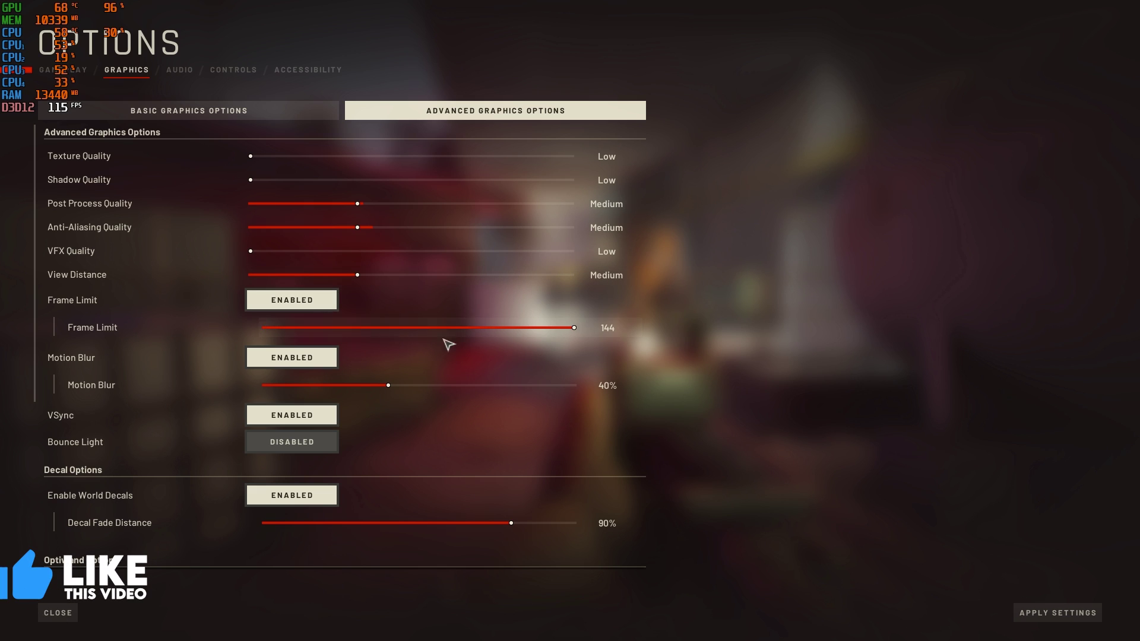
Step: Disable Frame Limit, Motion Blur, VSync and world decals
{"action": "left_click", "coordinate": [296, 301]}
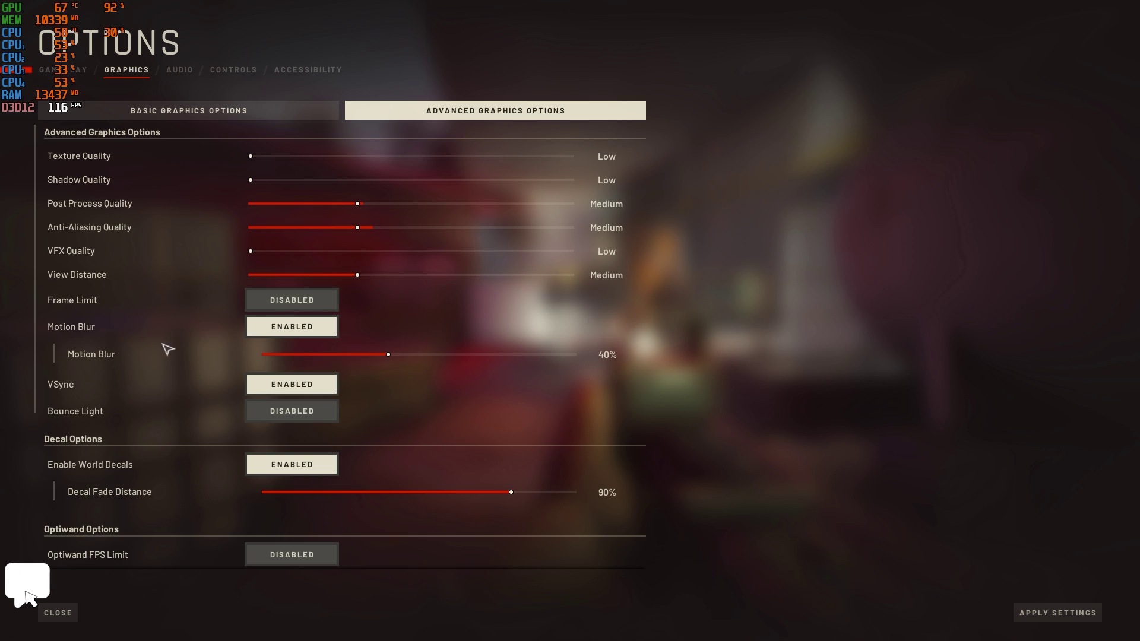
{"action": "left_click", "coordinate": [300, 329]}
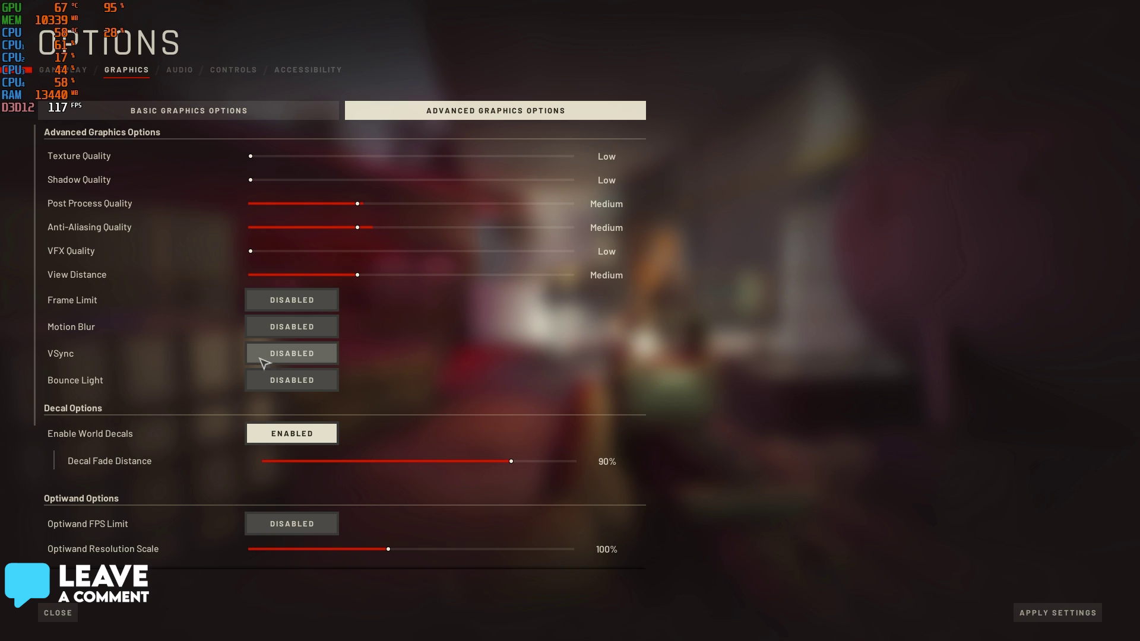
{"action": "scroll", "coordinate": [287, 386], "scroll_direction": "down", "scroll_amount": 1}
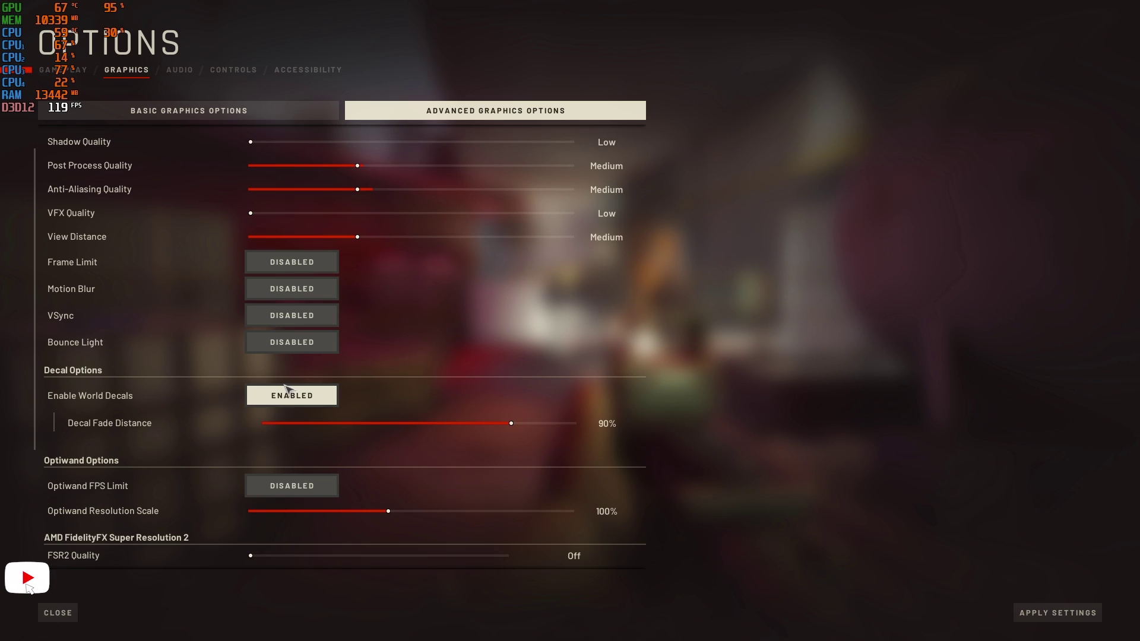
{"action": "left_click", "coordinate": [286, 392]}
{"action": "scroll", "coordinate": [287, 398], "scroll_direction": "down", "scroll_amount": 2}
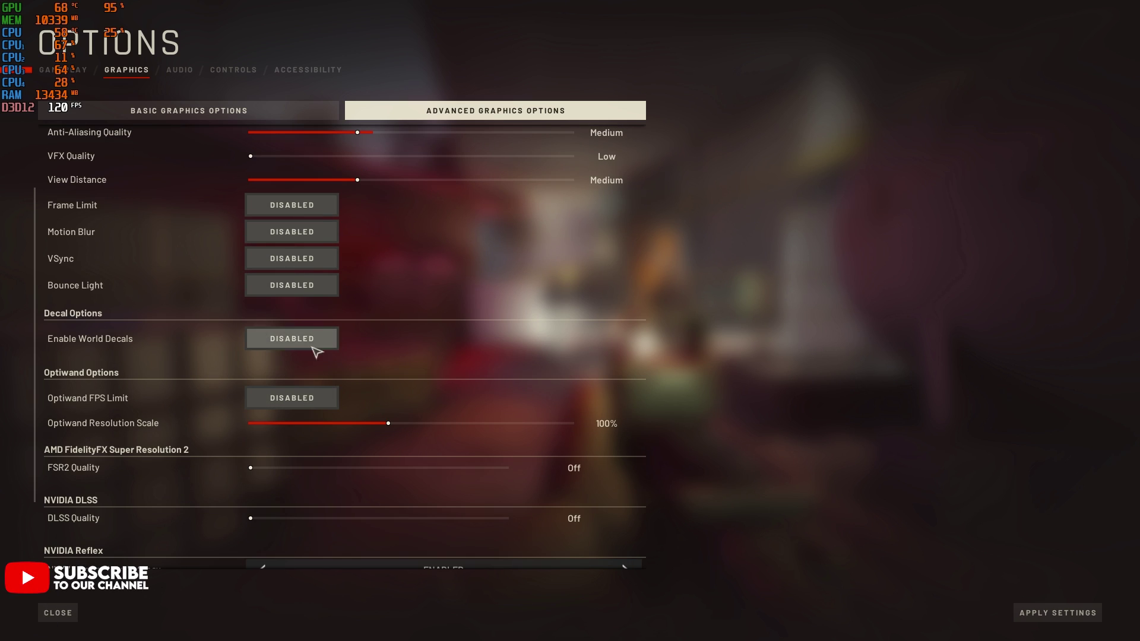
Step: Keep Optiwand FPS Limit disabled and FSR2 Quality set to Off
{"action": "scroll", "coordinate": [302, 354], "scroll_direction": "down", "scroll_amount": 1}
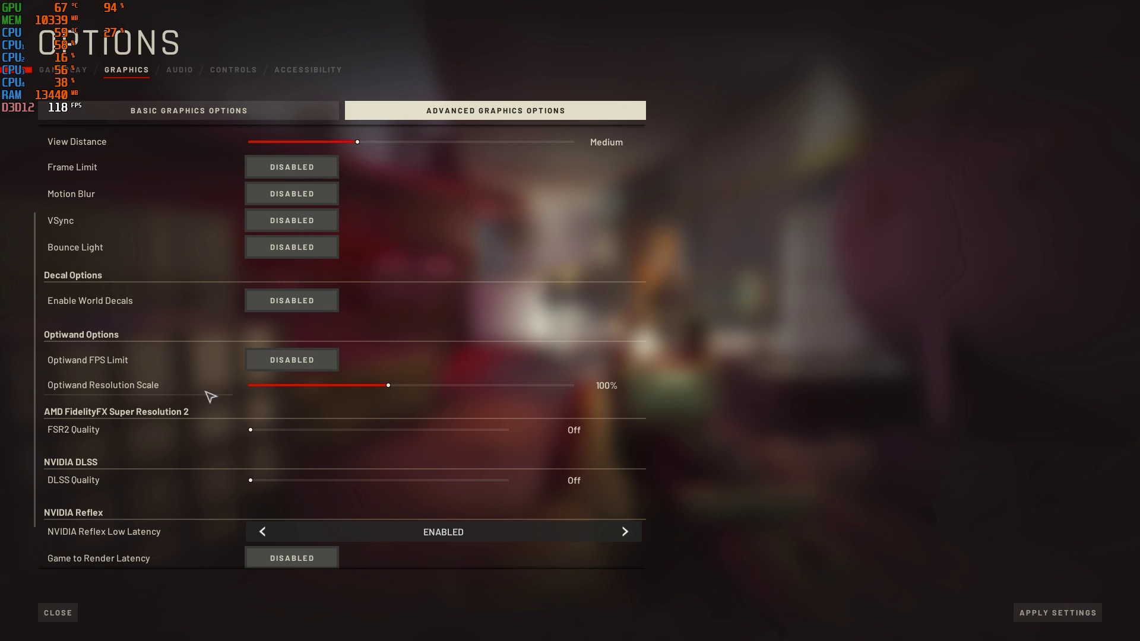
{"action": "left_click", "coordinate": [299, 363]}
{"action": "left_click", "coordinate": [279, 365]}
{"action": "scroll", "coordinate": [292, 362], "scroll_direction": "down", "scroll_amount": 2}
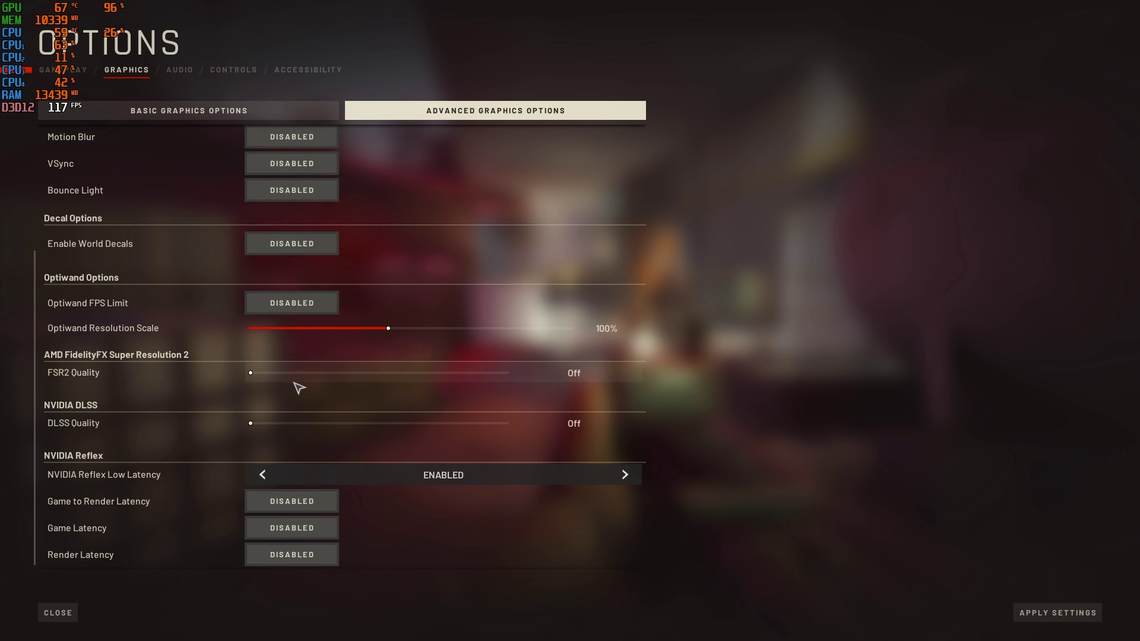
{"action": "mouse_move", "coordinate": [250, 372]}
{"action": "left_mouse_down"}
{"action": "mouse_move", "coordinate": [318, 372]}
{"action": "mouse_move", "coordinate": [237, 373]}
{"action": "left_mouse_up"}
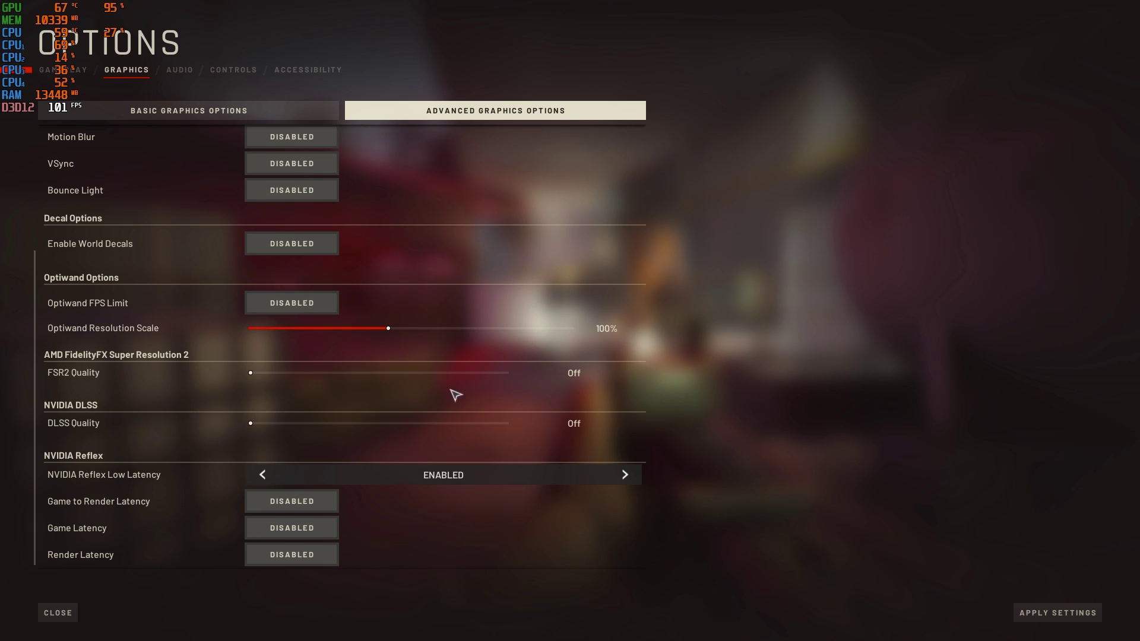
{"action": "scroll", "coordinate": [443, 467], "scroll_direction": "down", "scroll_amount": 1}
{"action": "scroll", "coordinate": [385, 483], "scroll_direction": "up", "scroll_amount": 4}
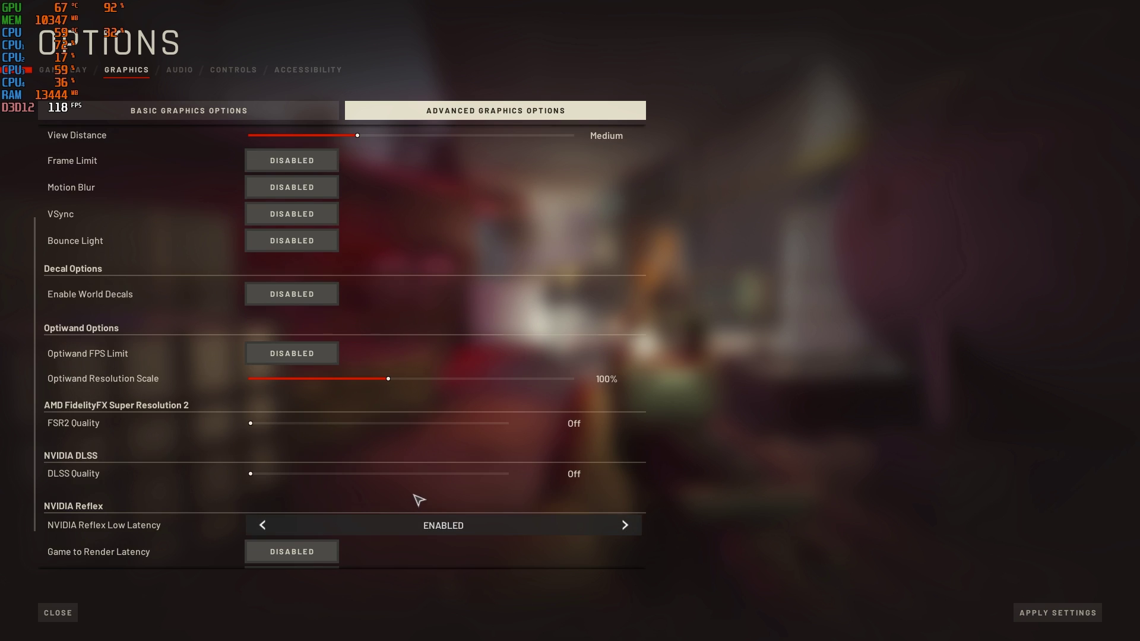
Step: Apply the graphics settings and return to gameplay
{"action": "left_click", "coordinate": [1057, 615]}
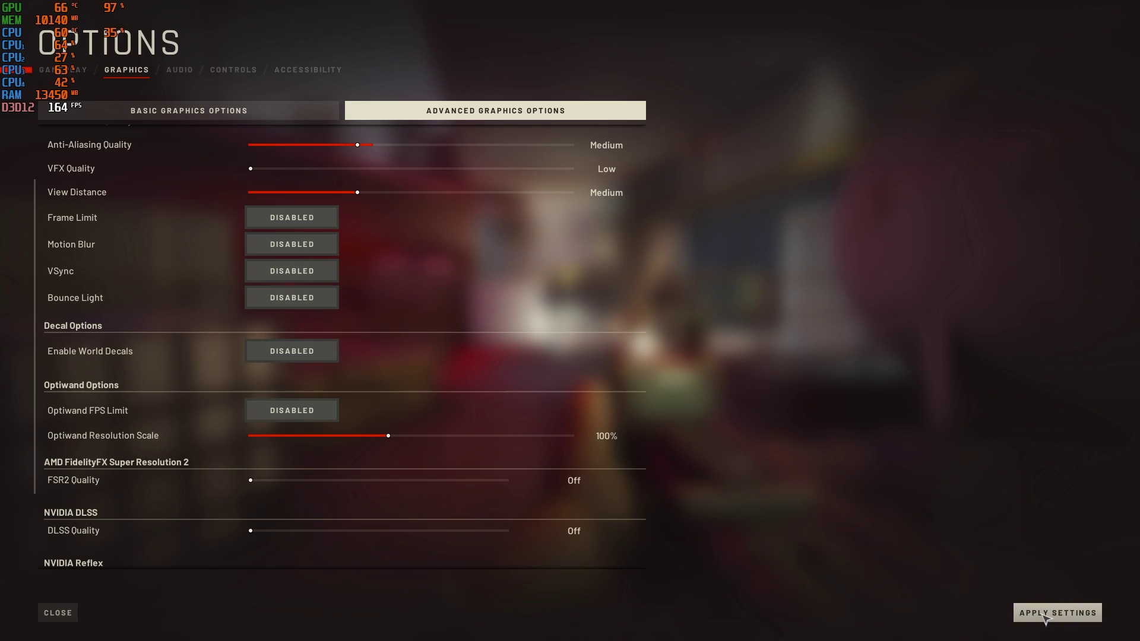
{"action": "key", "text": "Escape"}
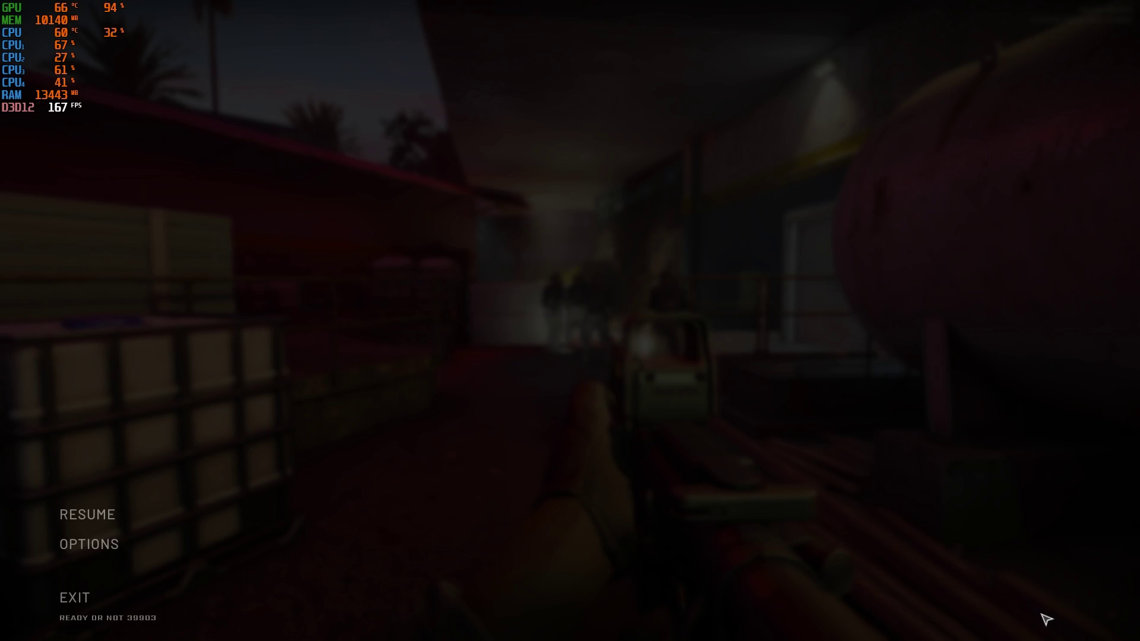
{"action": "key", "text": "Escape"}
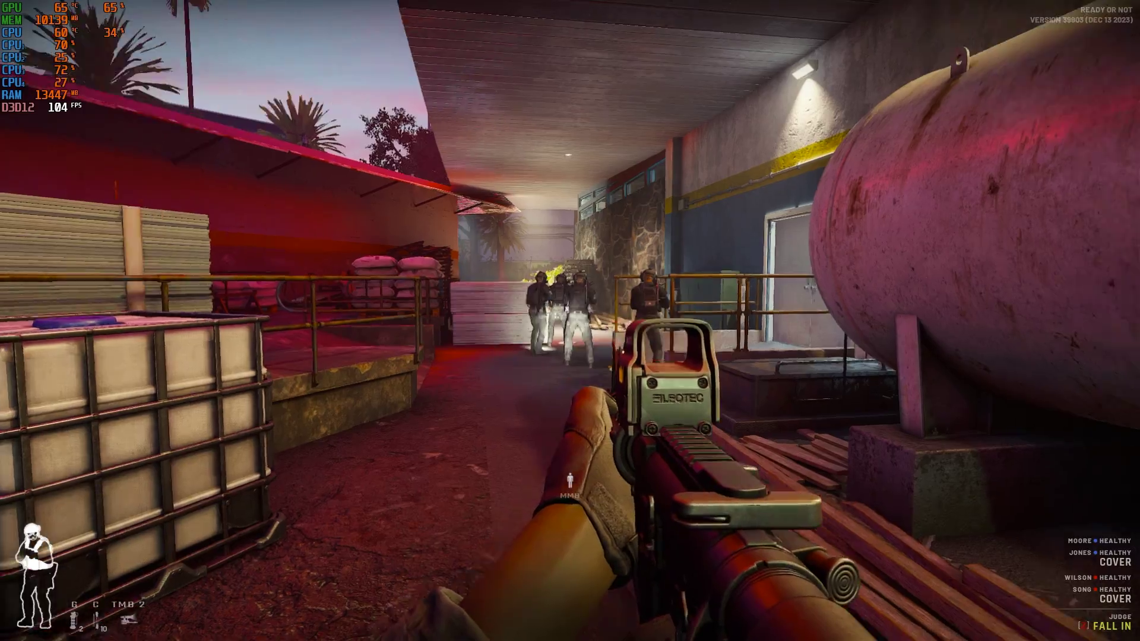
{"action": "mouse_move", "coordinate": [569, 321]}
{"action": "key", "text": "w"}
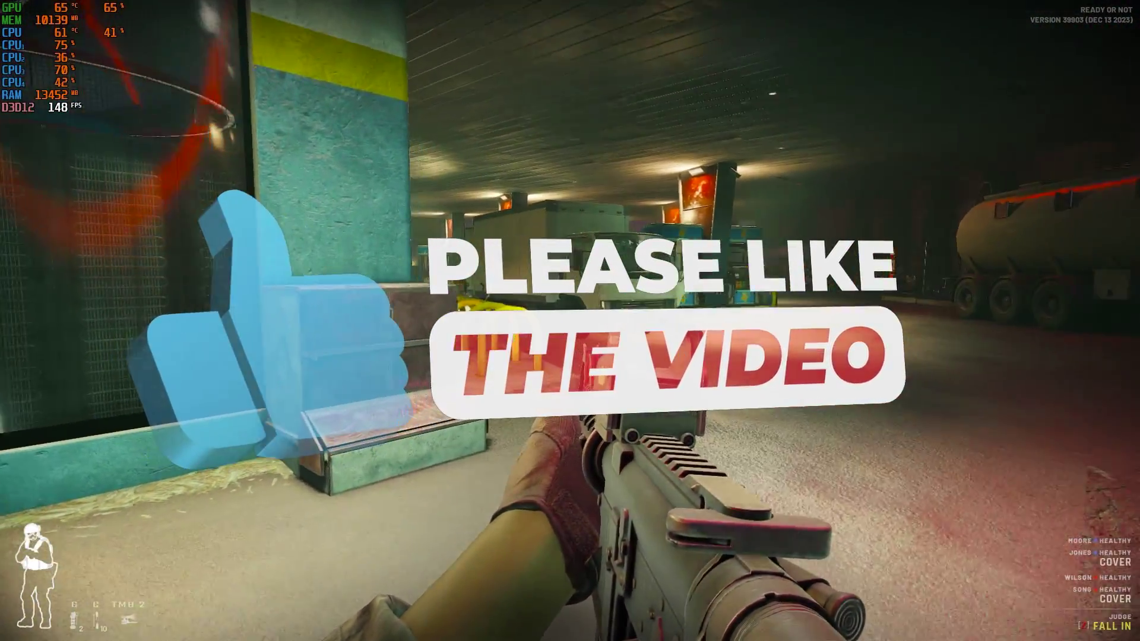
{"action": "key", "text": "w"}
{"action": "key", "text": "w"}
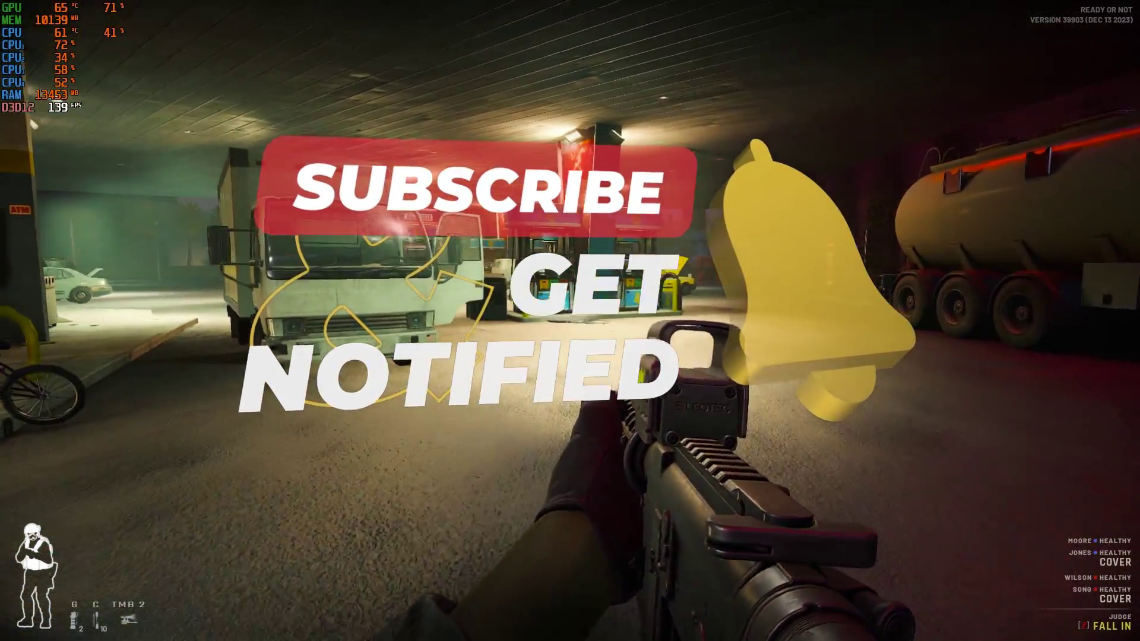
{"action": "key", "text": "w"}
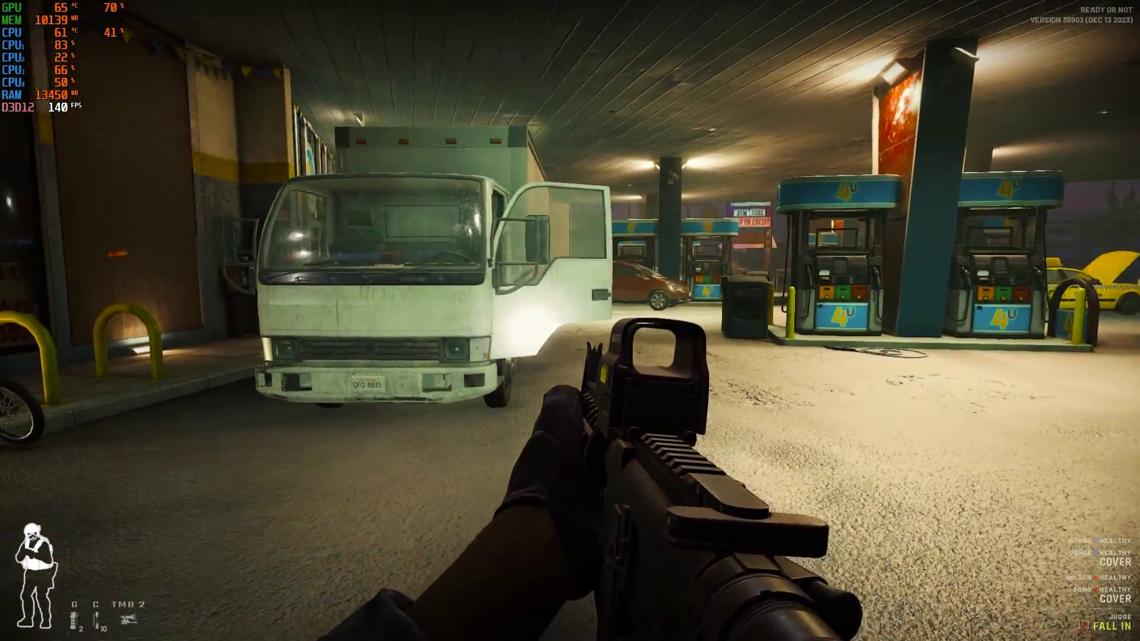
{"action": "key", "text": "w"}
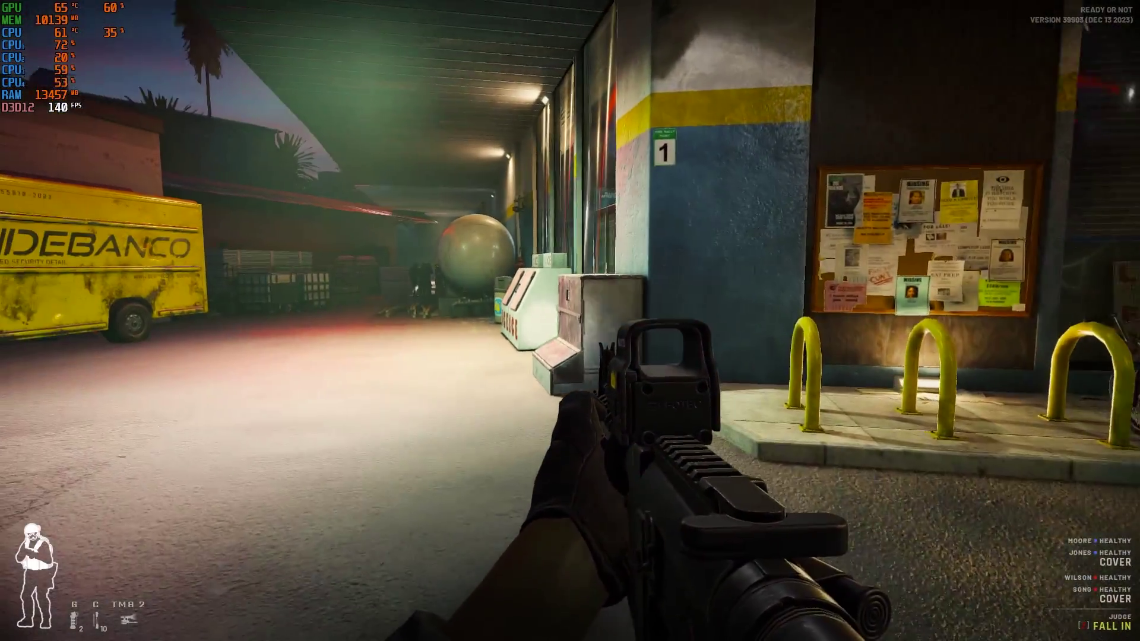
{"action": "key", "text": "w"}
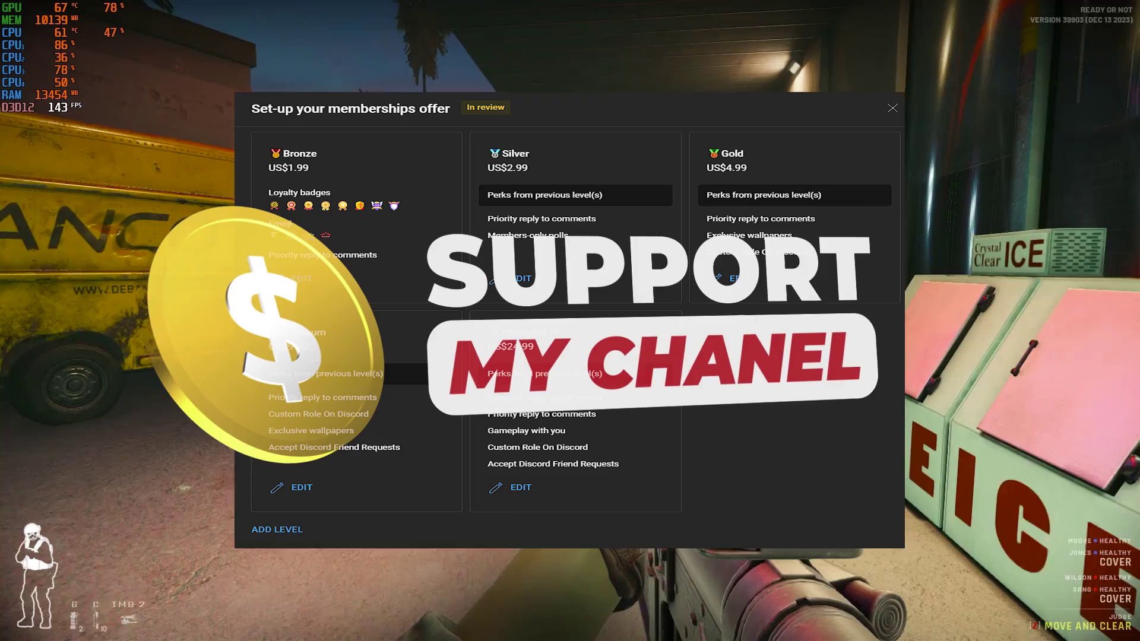
{"action": "key", "text": "w"}
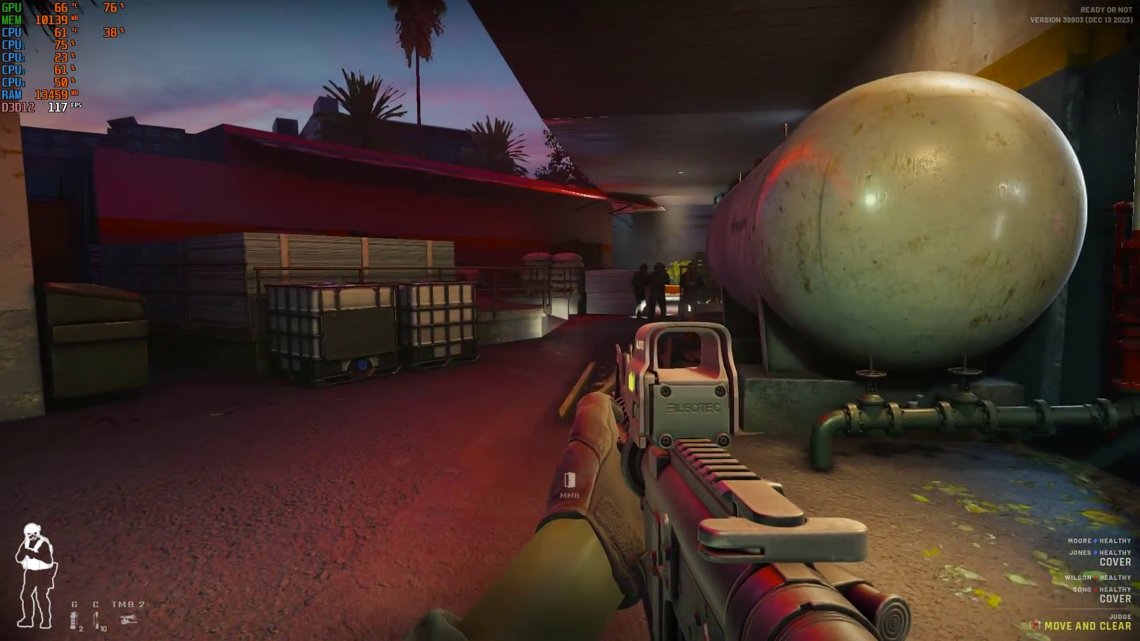
{"action": "key", "text": "w"}
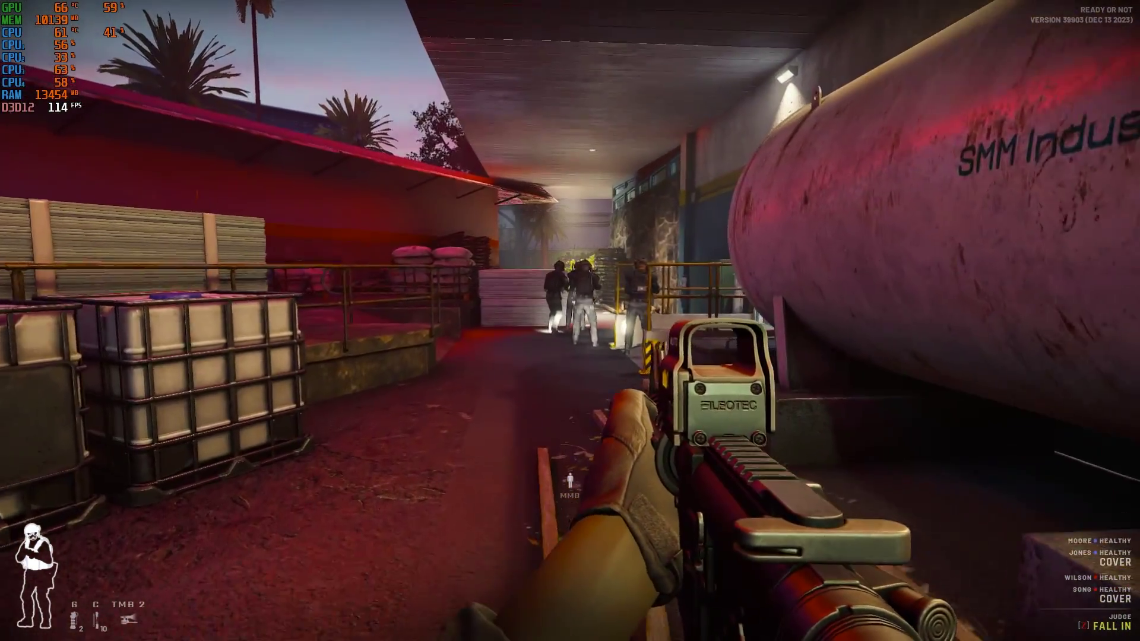